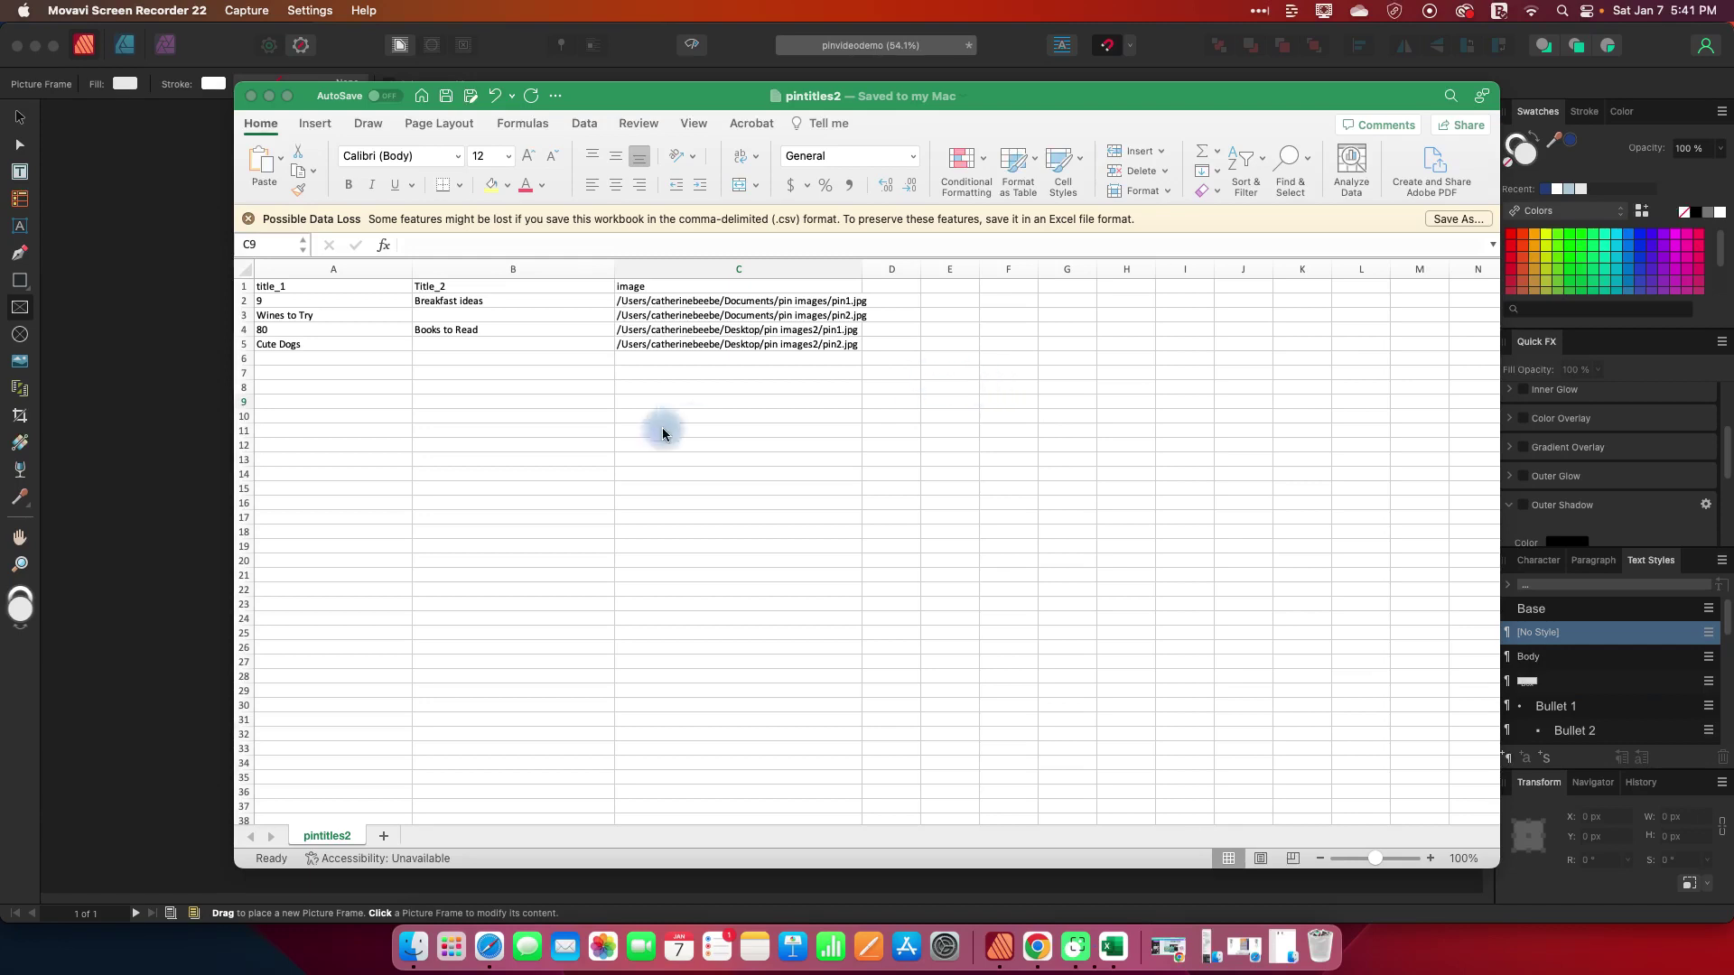
# Bring the spreadsheet forward and check the image column header and the value 9 in A2.
pyautogui.click(269, 289)
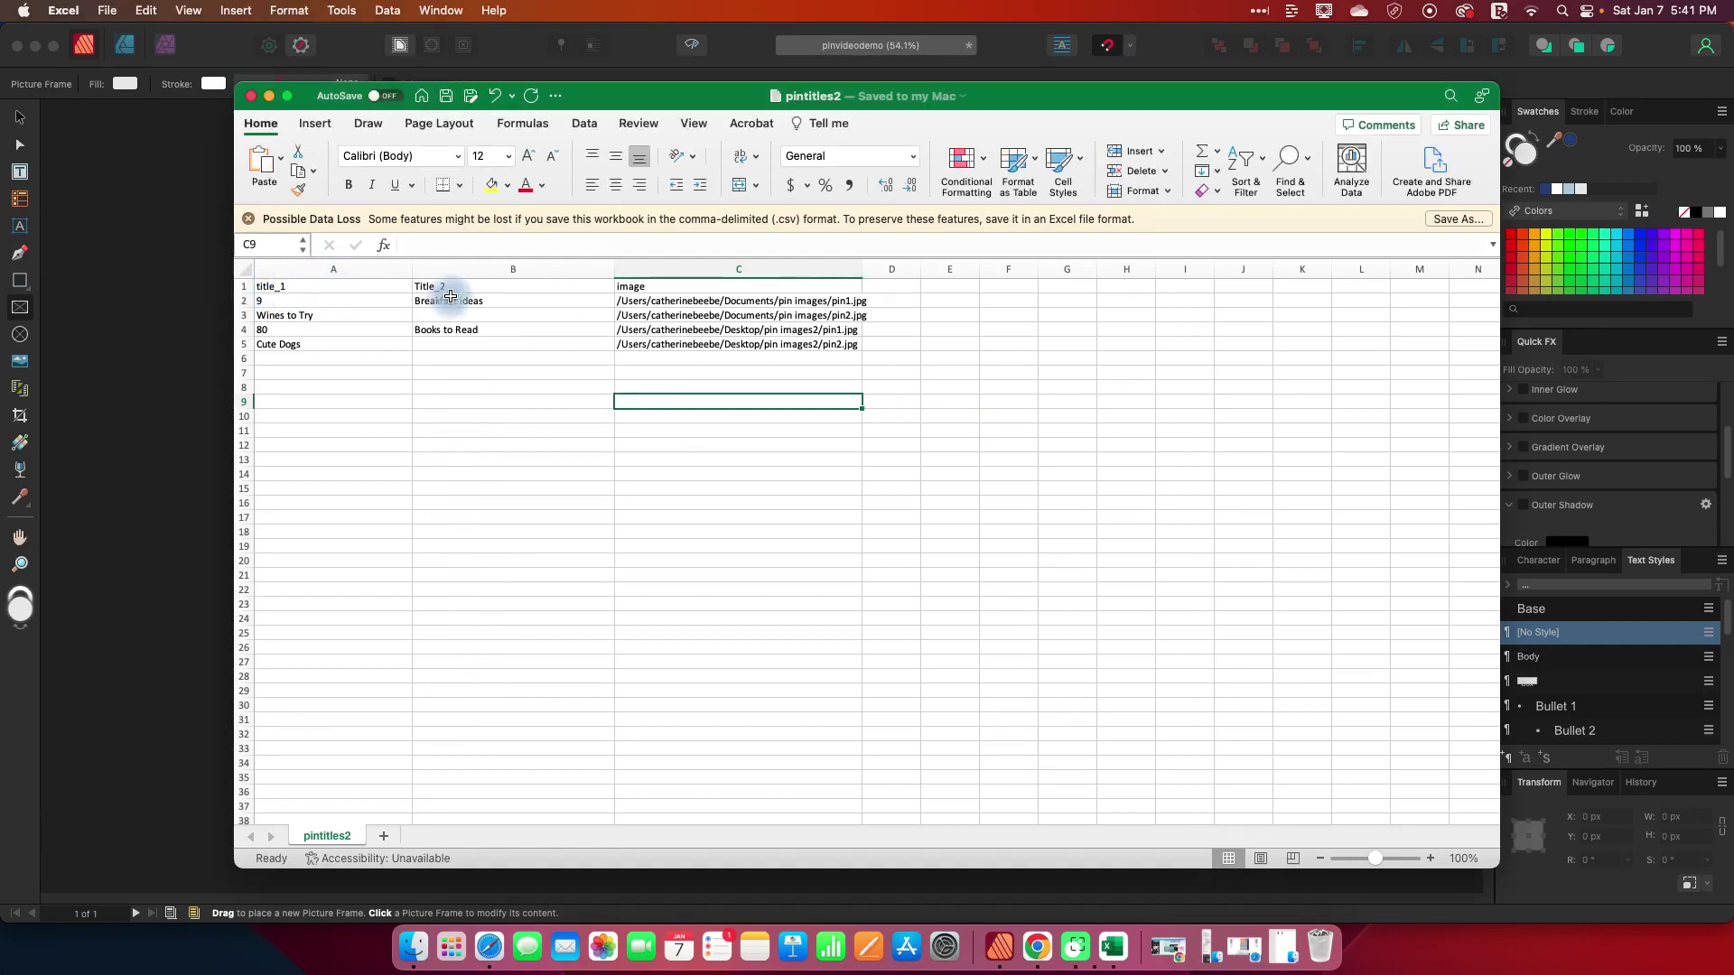
pyautogui.click(634, 288)
pyautogui.click(264, 302)
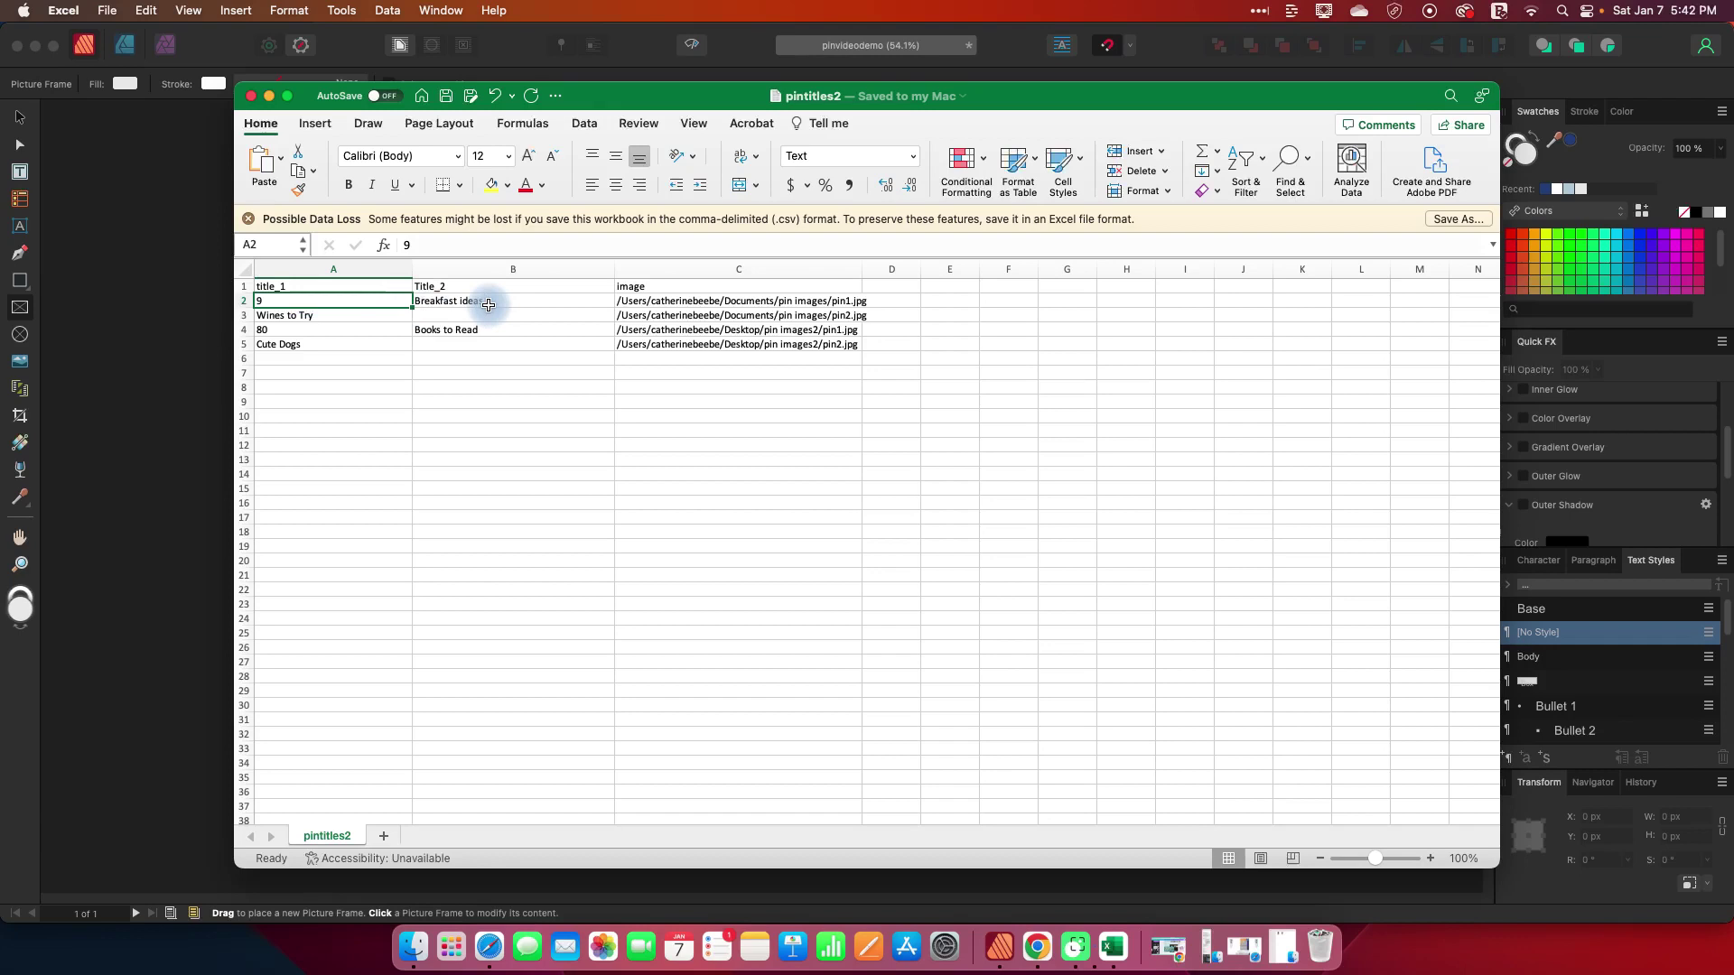
# Move 'Wines to Try' from cell A3 into B3.
pyautogui.click(298, 318)
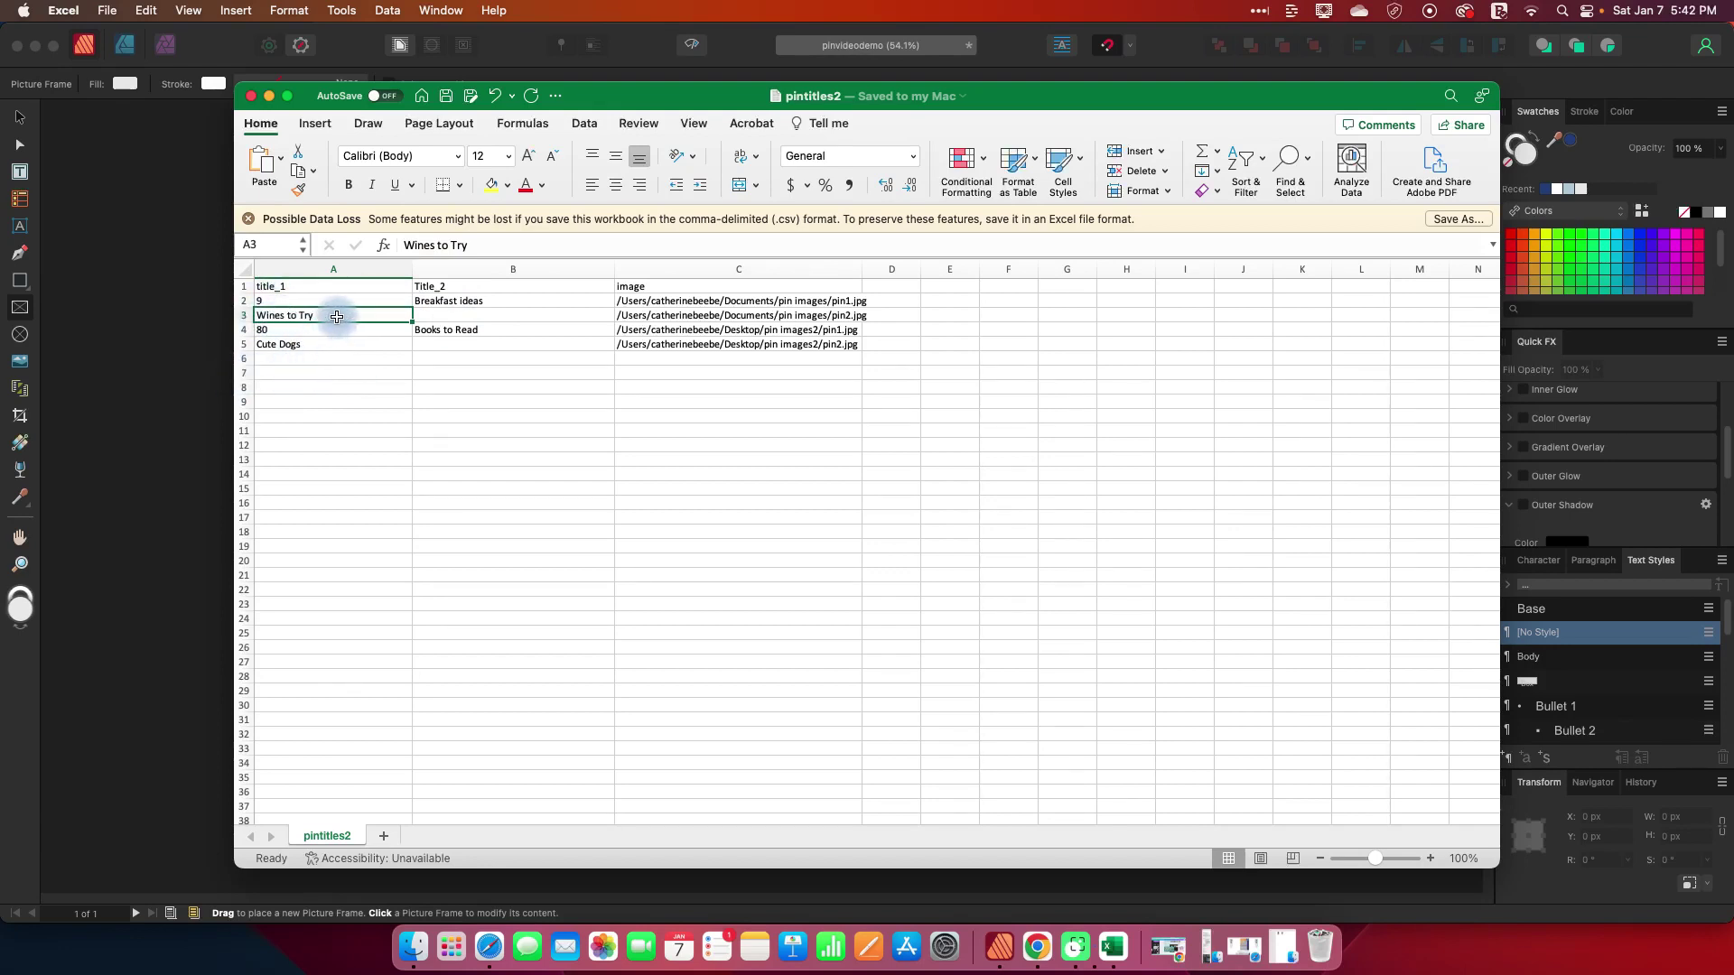
pyautogui.press('super+a')
pyautogui.tripleClick(406, 245)
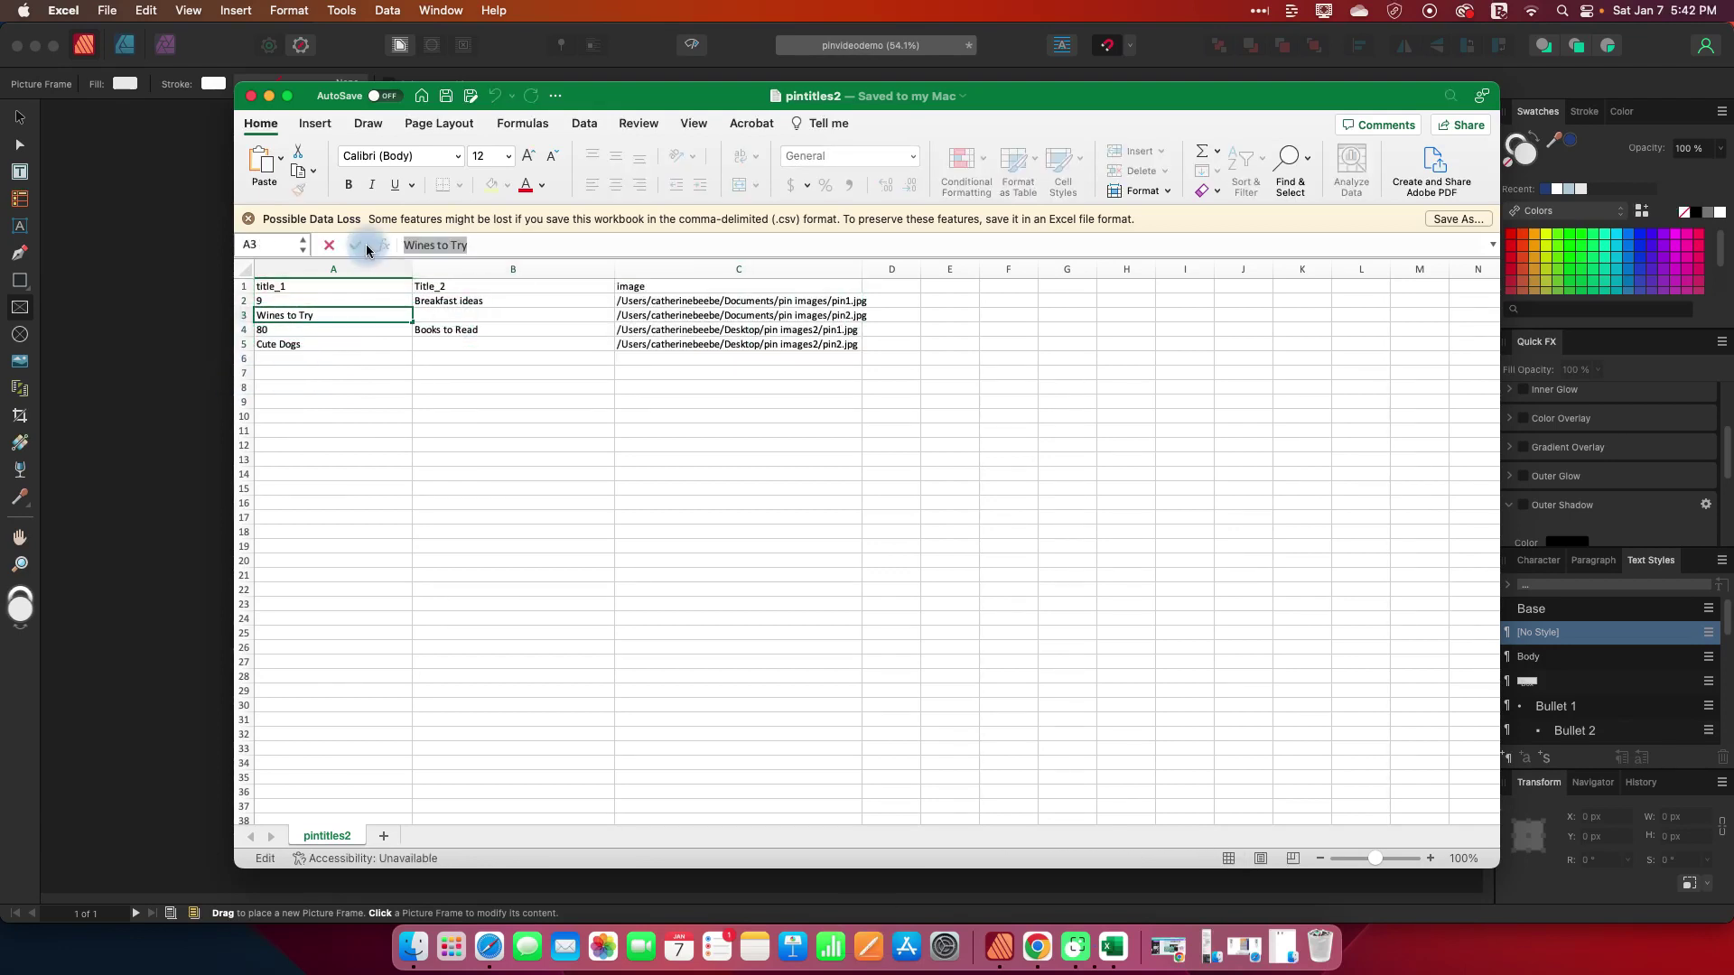
pyautogui.press('super+x')
pyautogui.click(456, 316)
pyautogui.press('super+v')
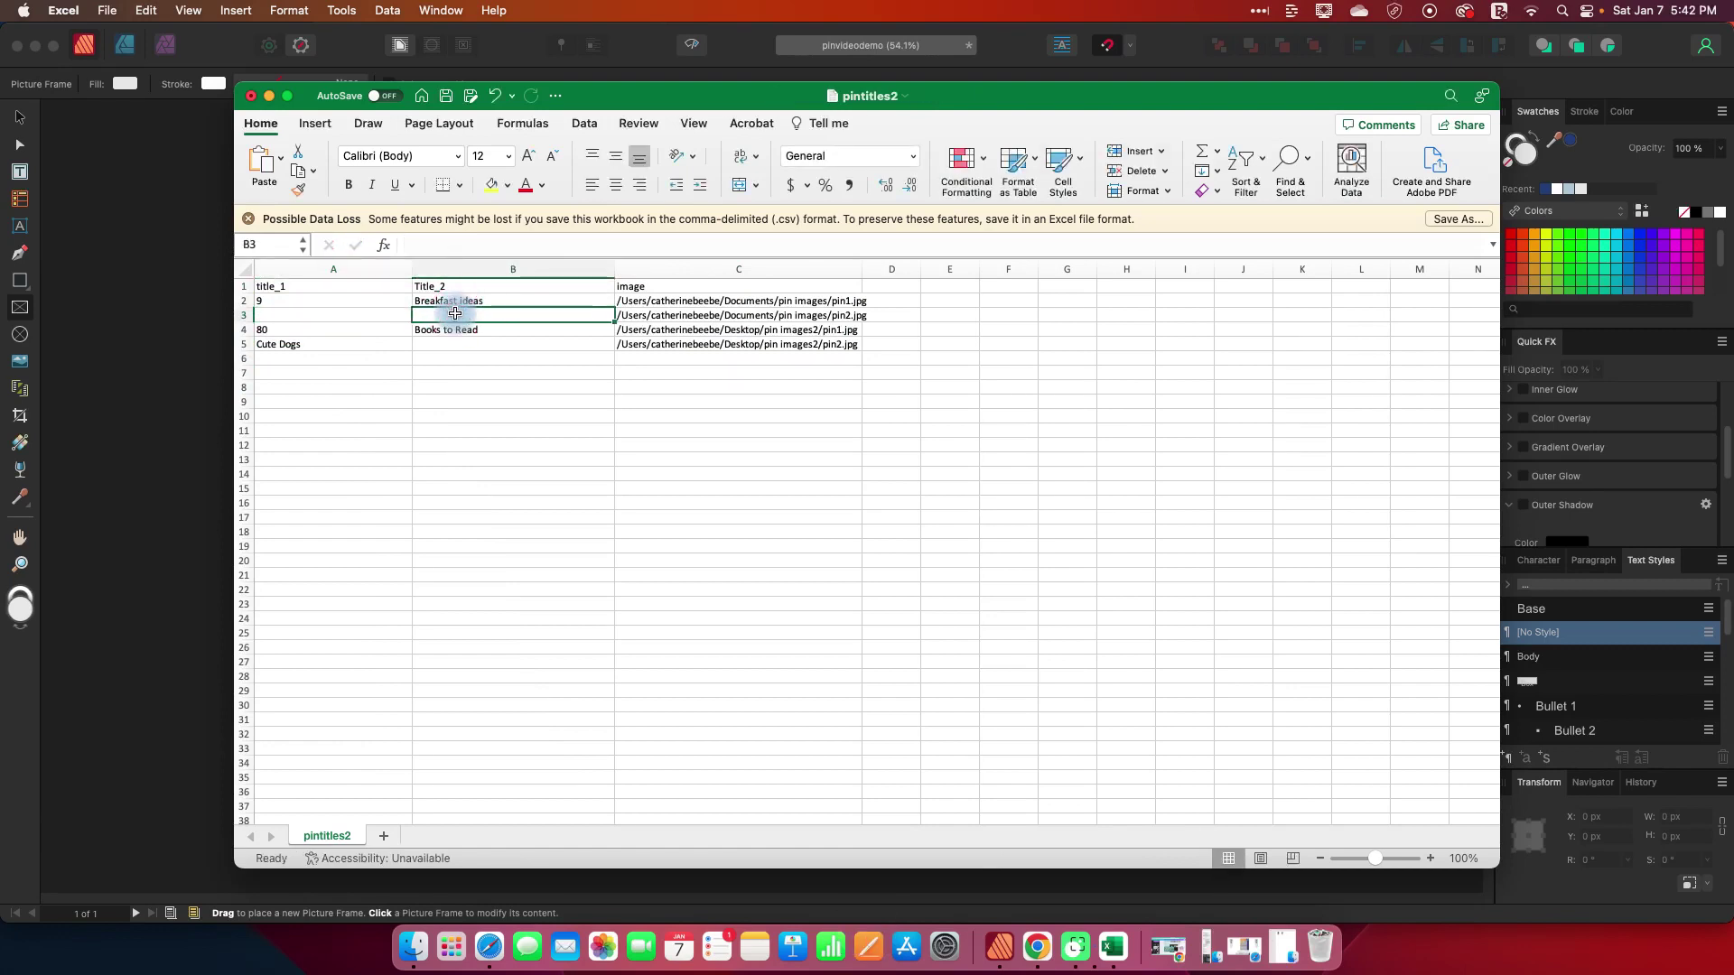
# Move 'Cute Dogs' from cell A5 into B5.
pyautogui.click(290, 345)
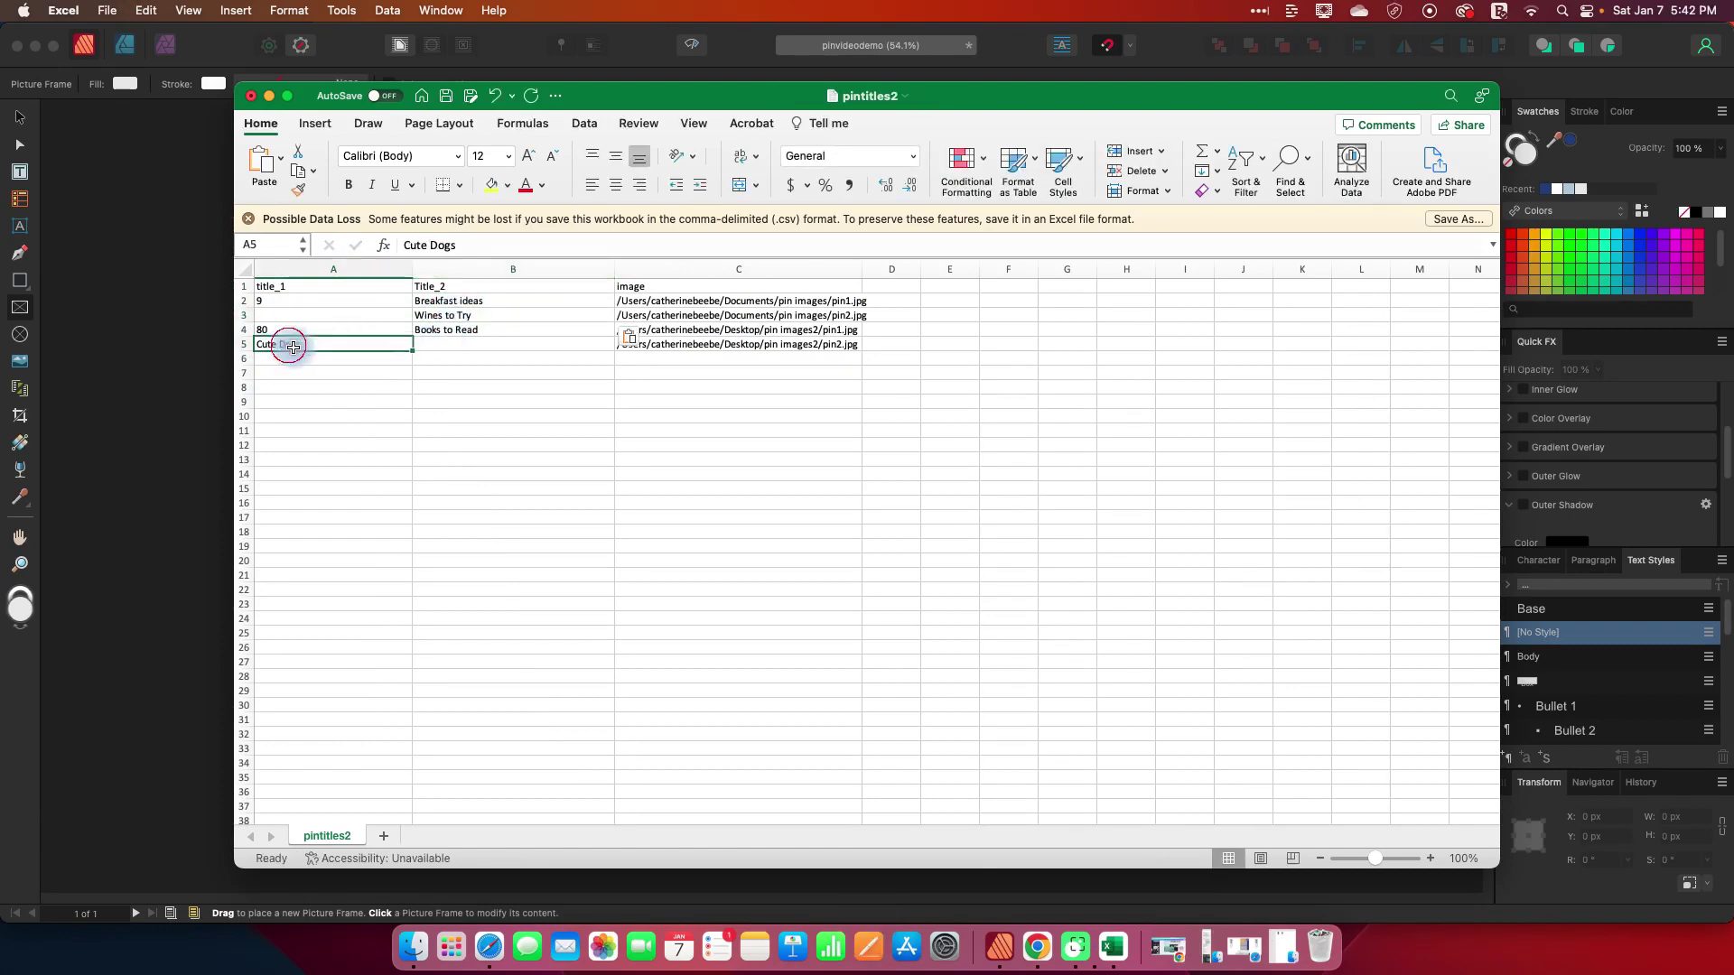
pyautogui.tripleClick(435, 245)
pyautogui.press('super+x')
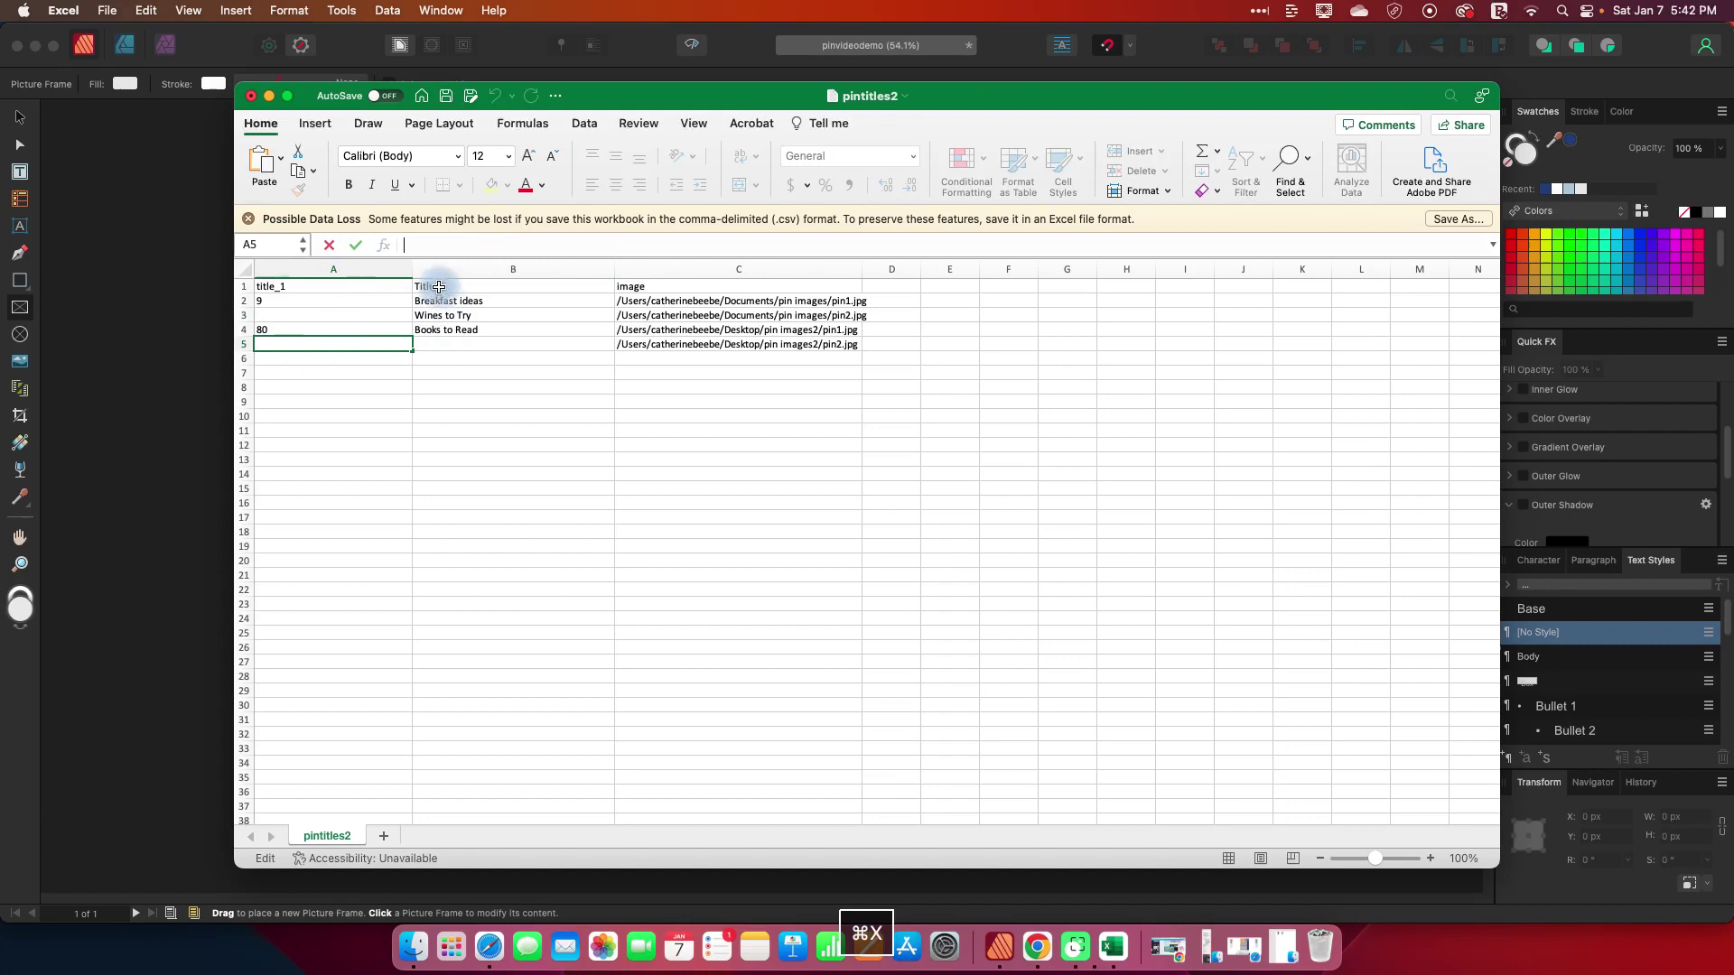
pyautogui.click(437, 347)
pyautogui.press('super+v')
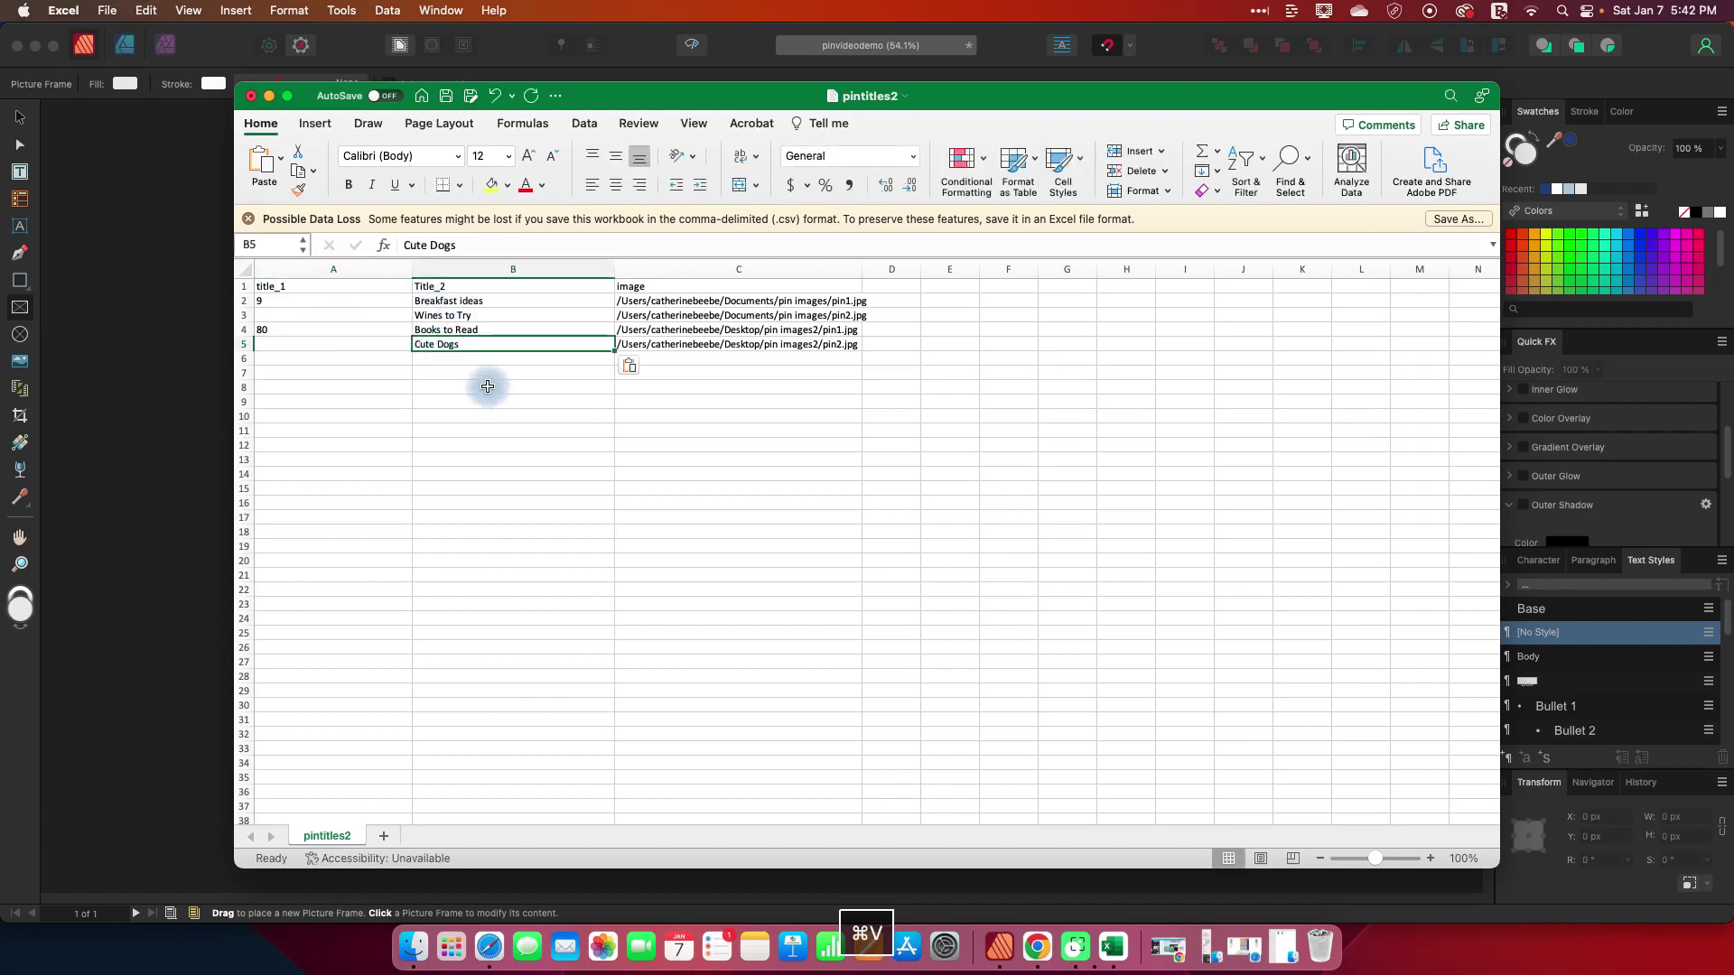
pyautogui.click(488, 390)
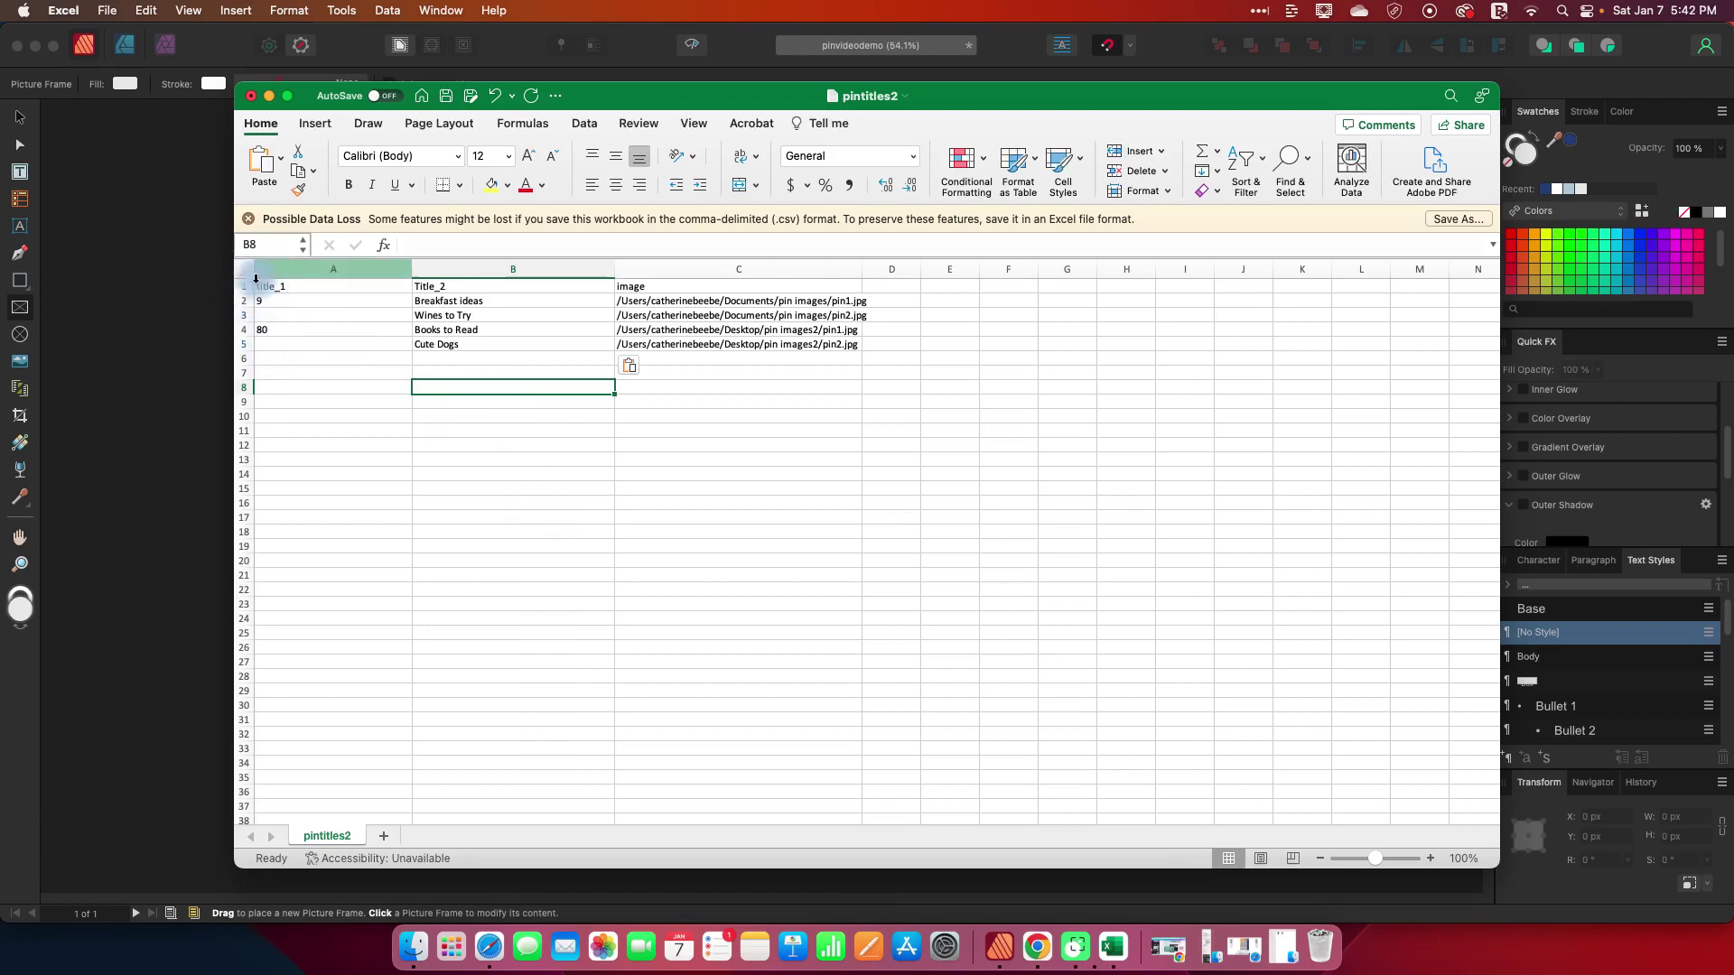
pyautogui.click(358, 393)
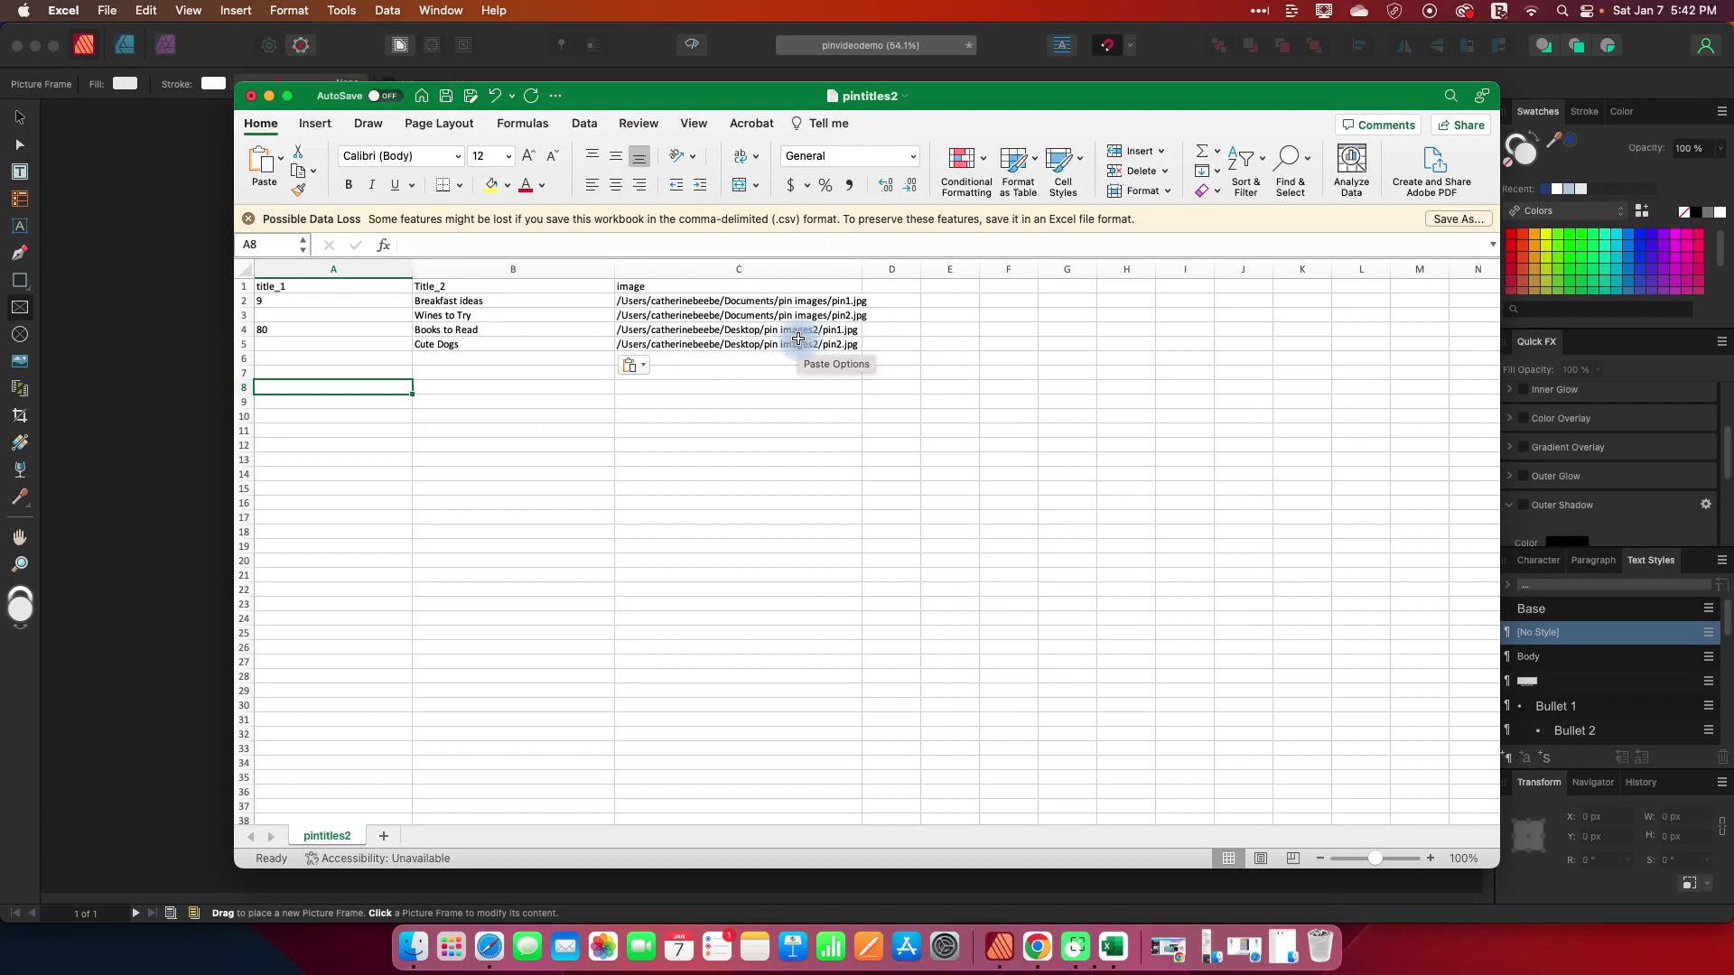
# Copy pin1.jpg's full pathname from the pin images folder in Finder.
pyautogui.click(821, 476)
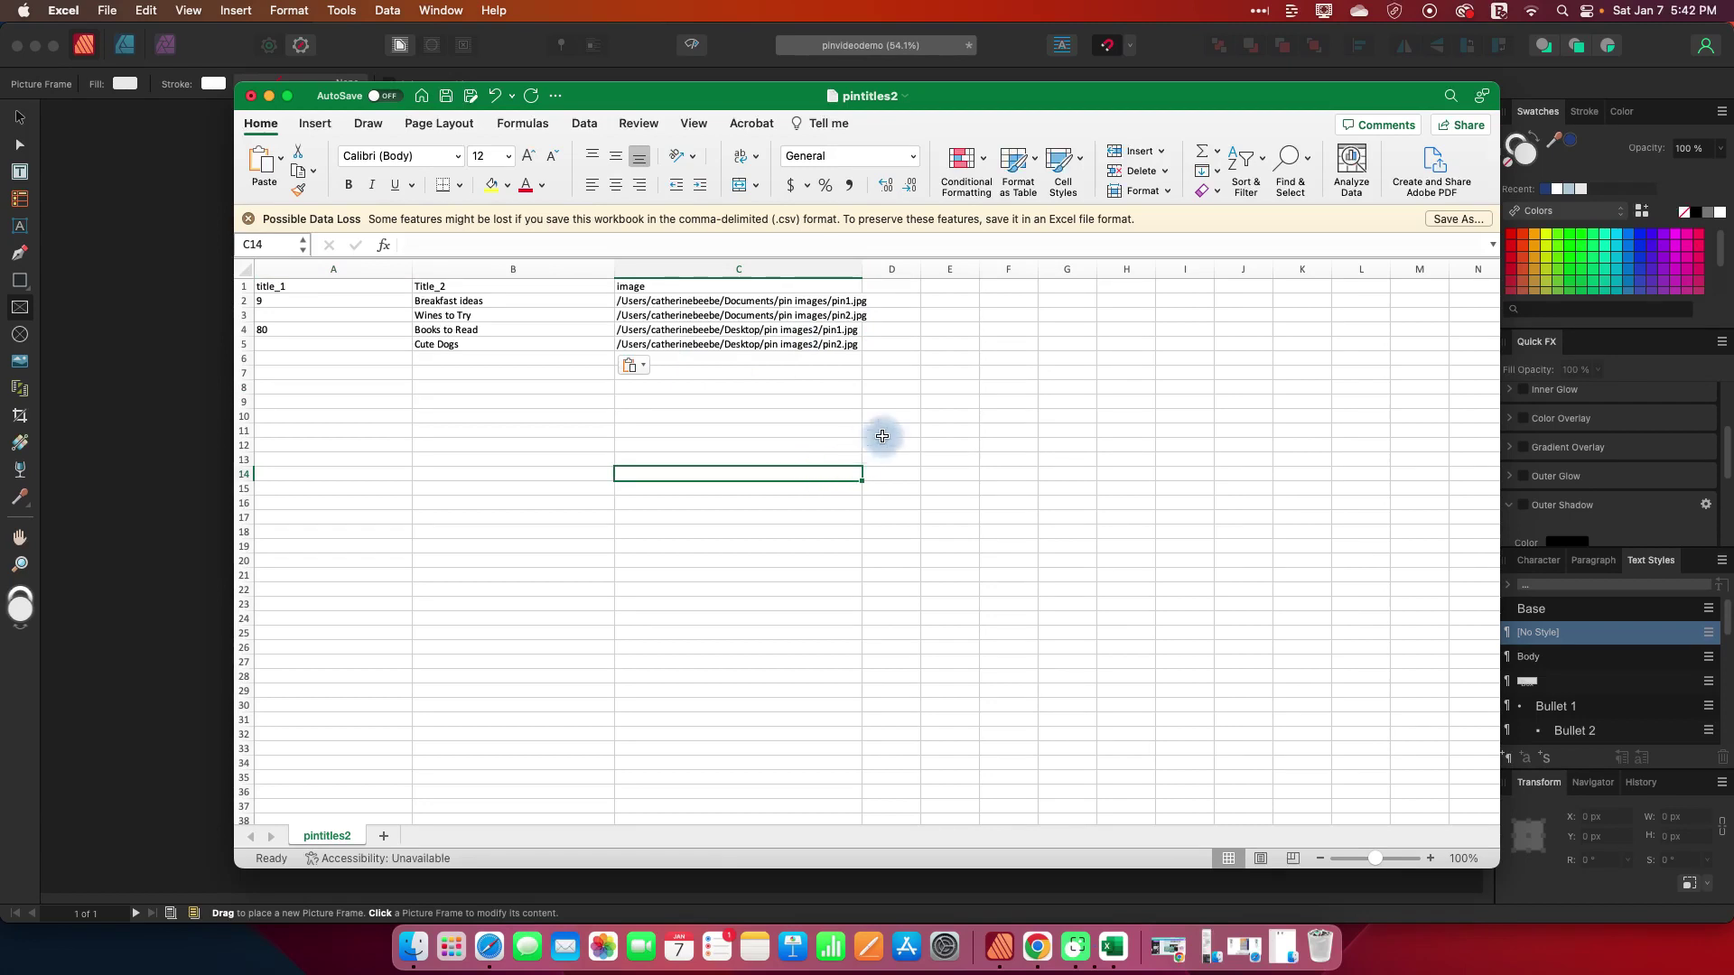
pyautogui.click(413, 949)
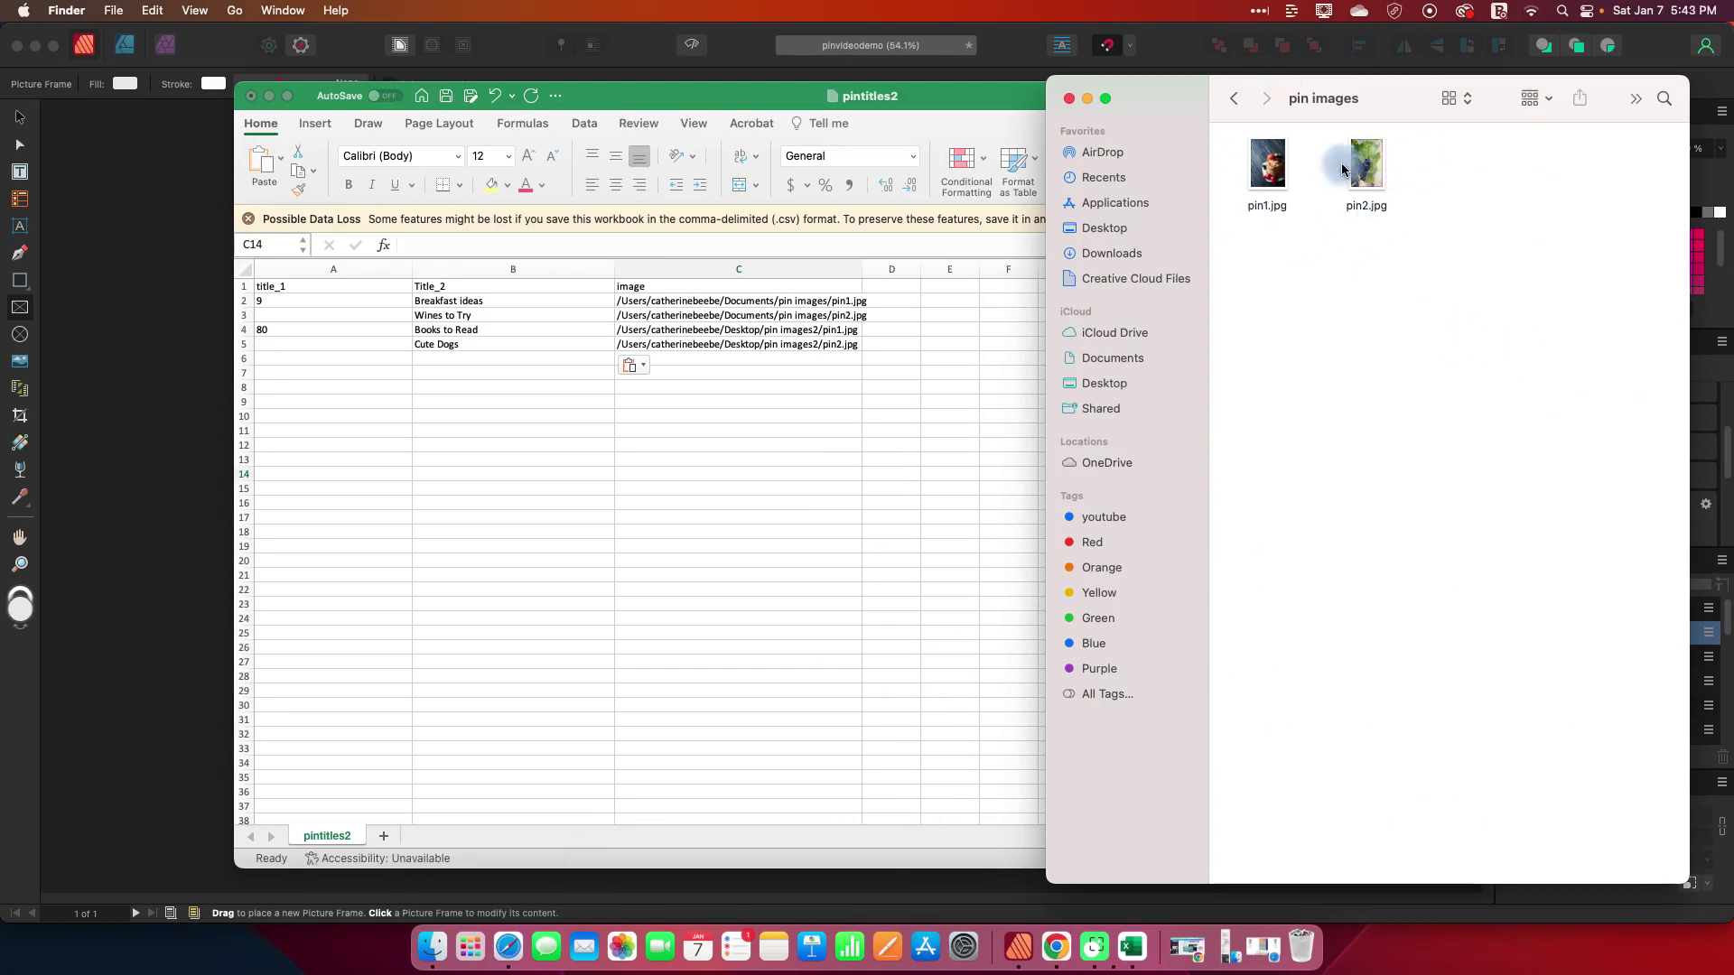
pyautogui.moveTo(1287, 158); pyautogui.dragTo(1267, 168)
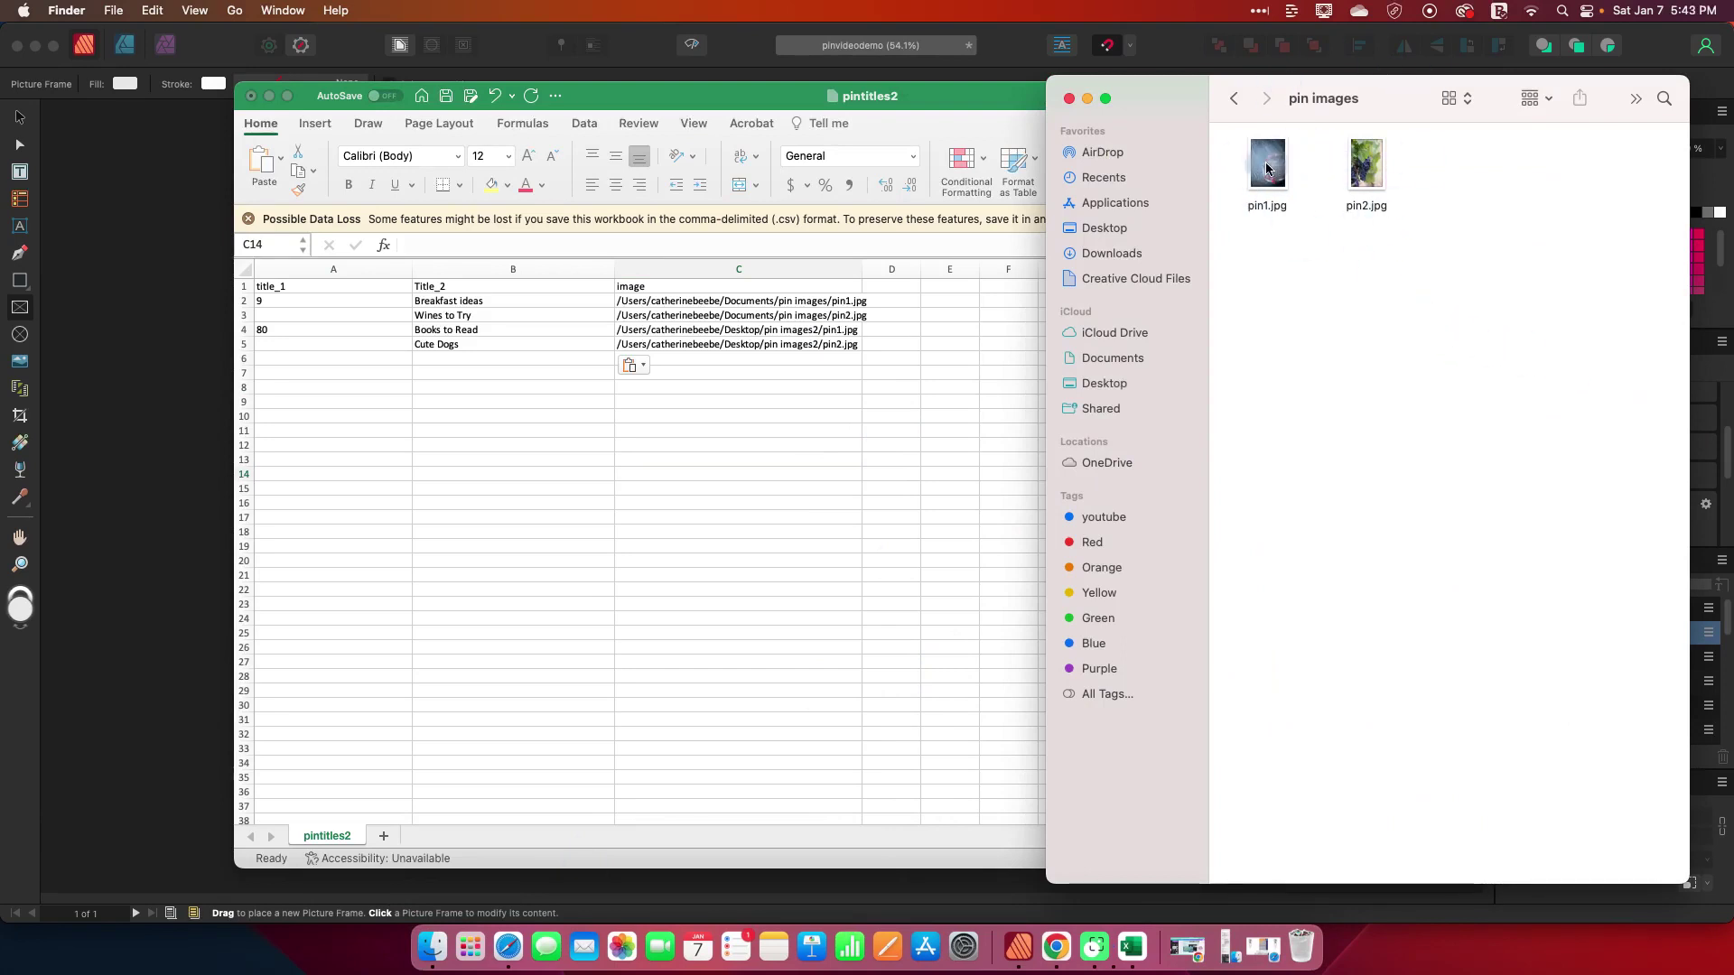
pyautogui.rightClick(1268, 168)
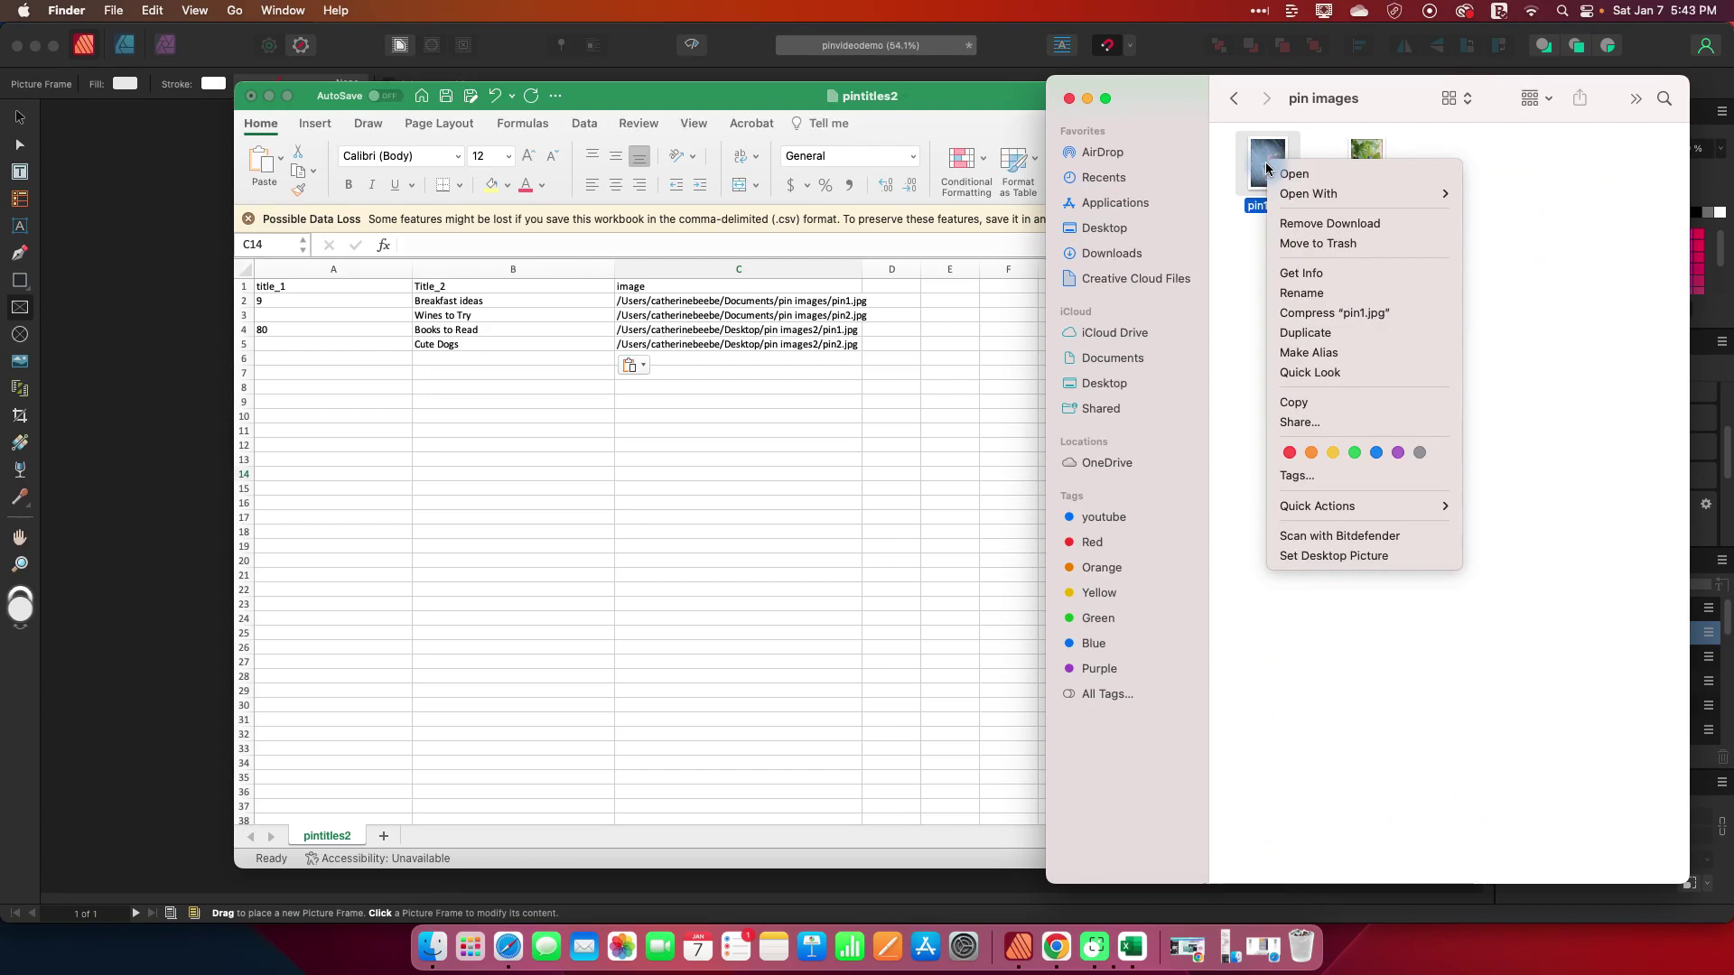
pyautogui.press('alt')
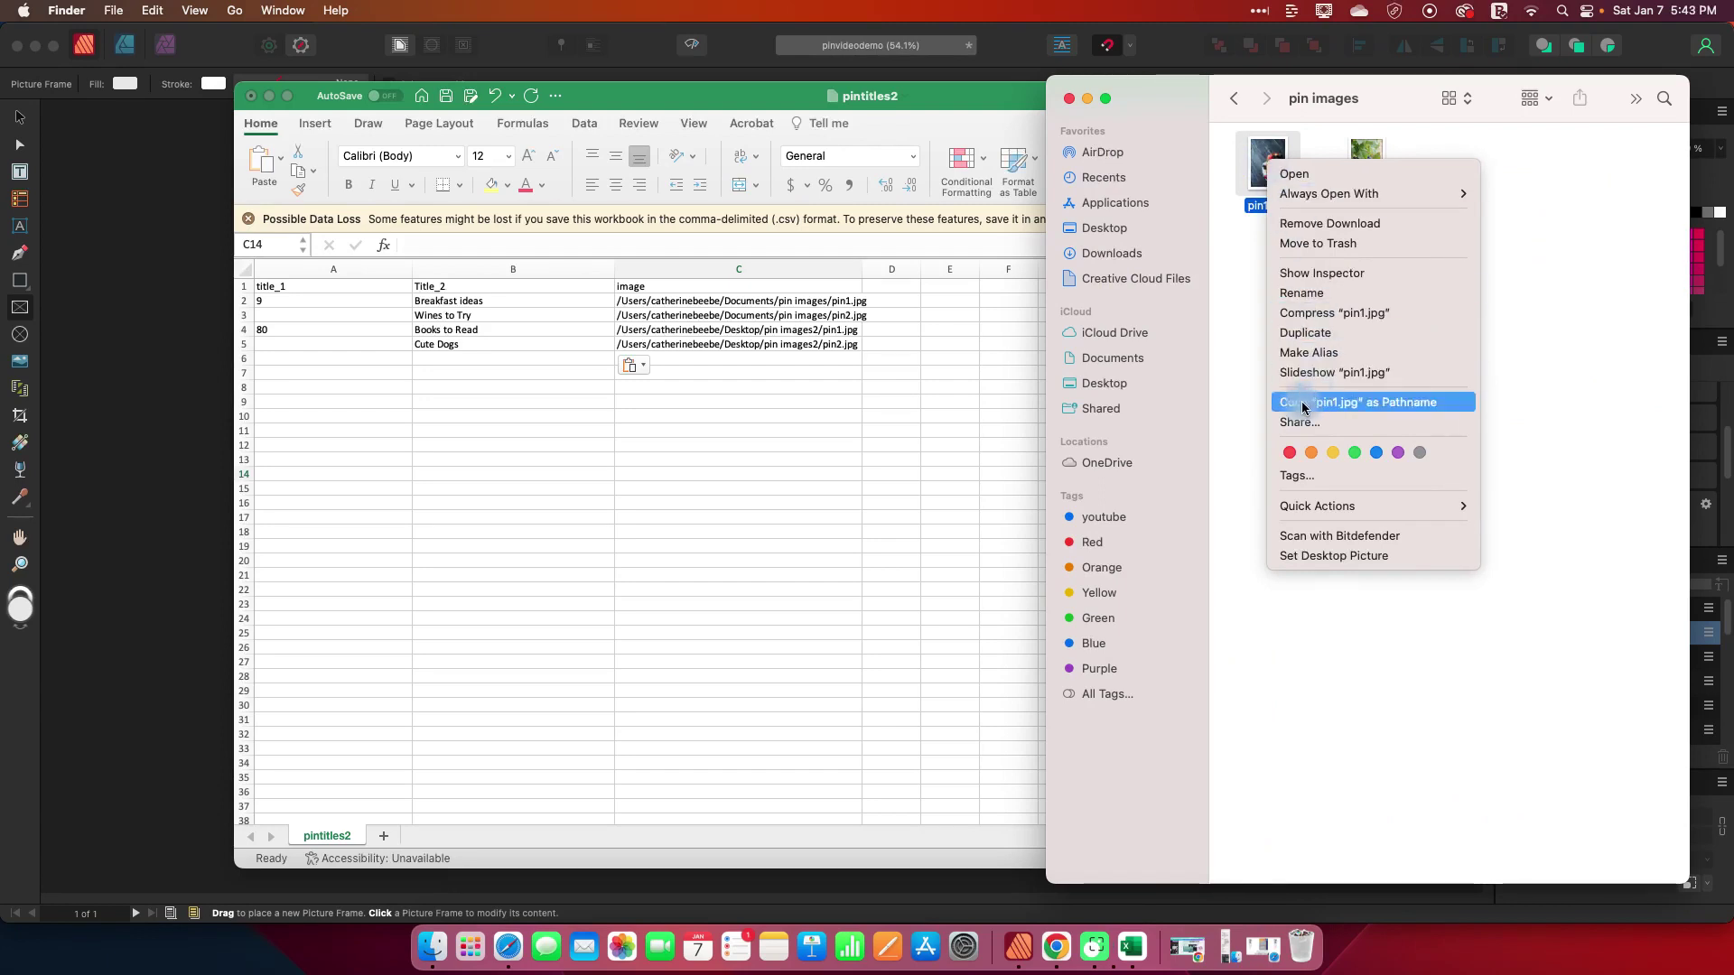
pyautogui.click(1324, 403)
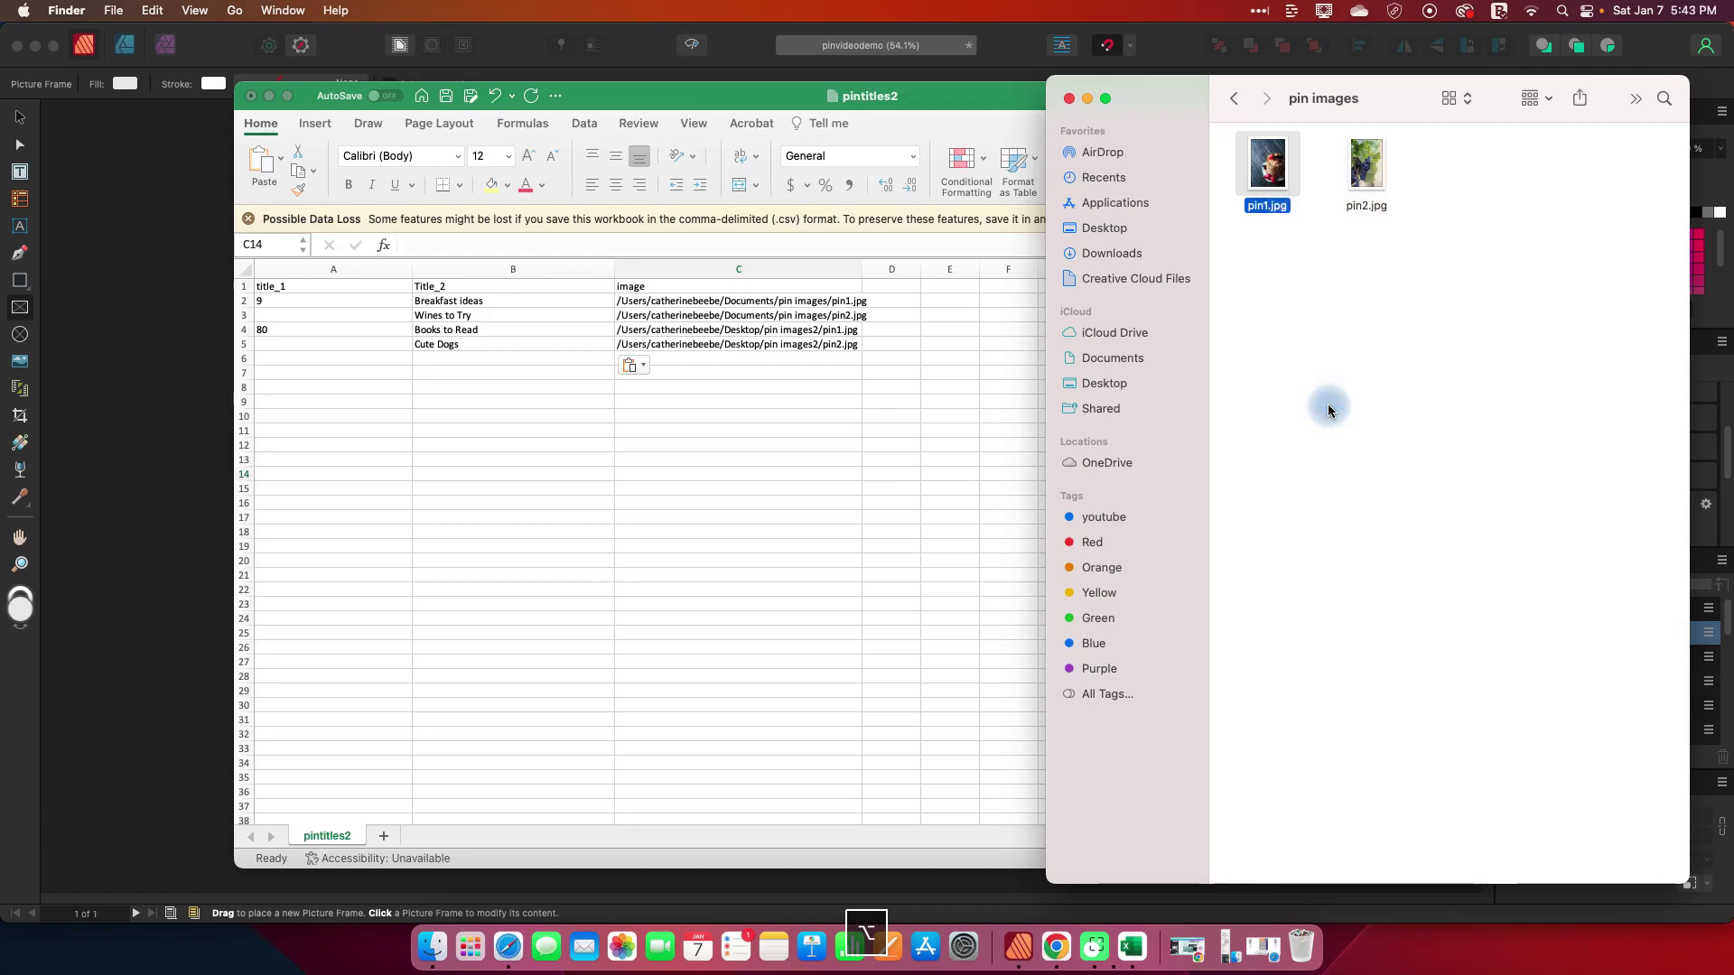
# Replace the old image path in C2 with the copied pin1.jpg path.
pyautogui.click(790, 304)
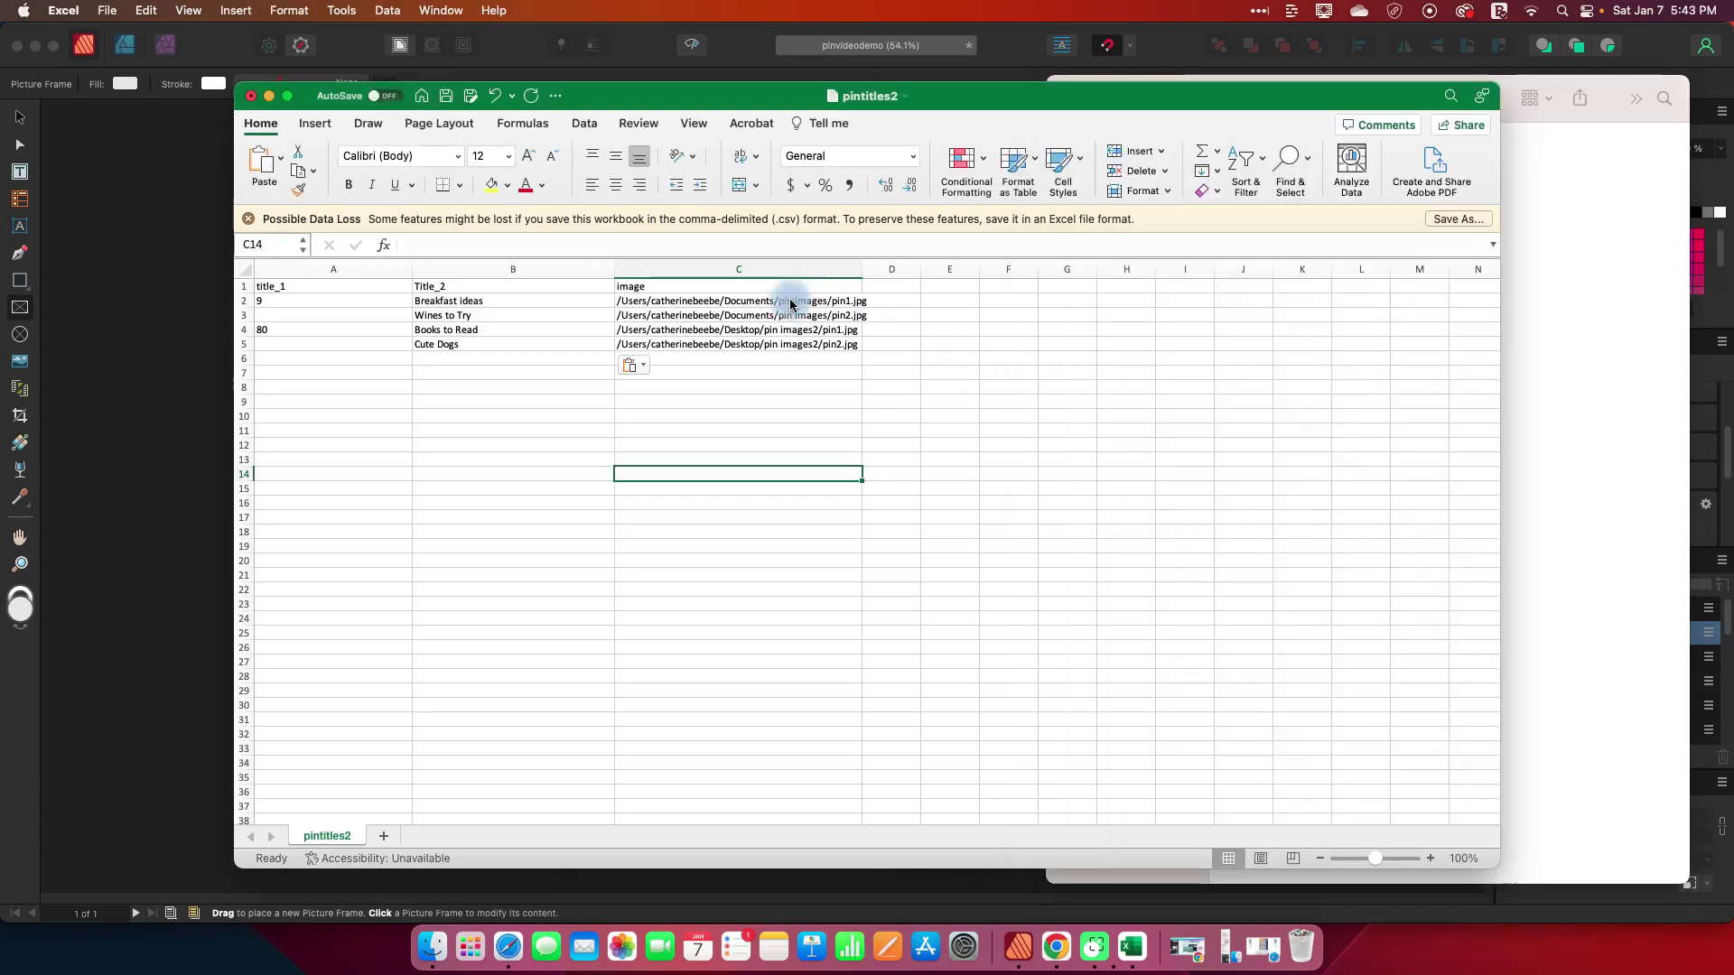
pyautogui.doubleClick(791, 302)
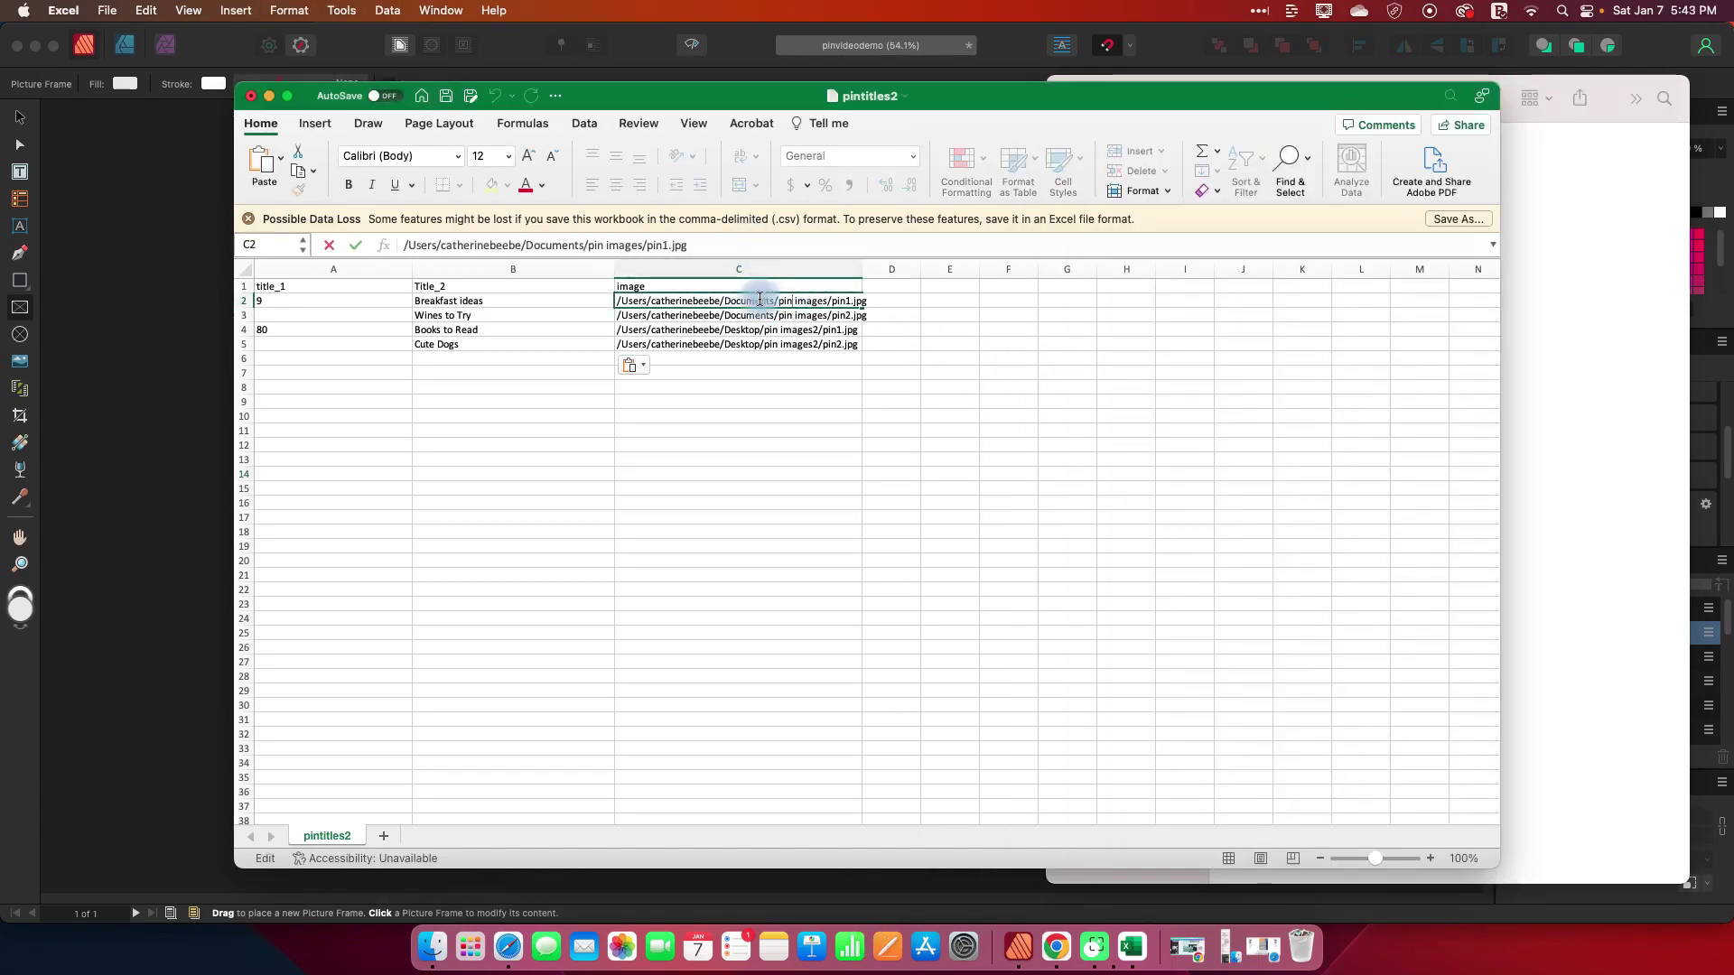
pyautogui.moveTo(728, 244); pyautogui.dragTo(348, 240)
pyautogui.press('super+c')
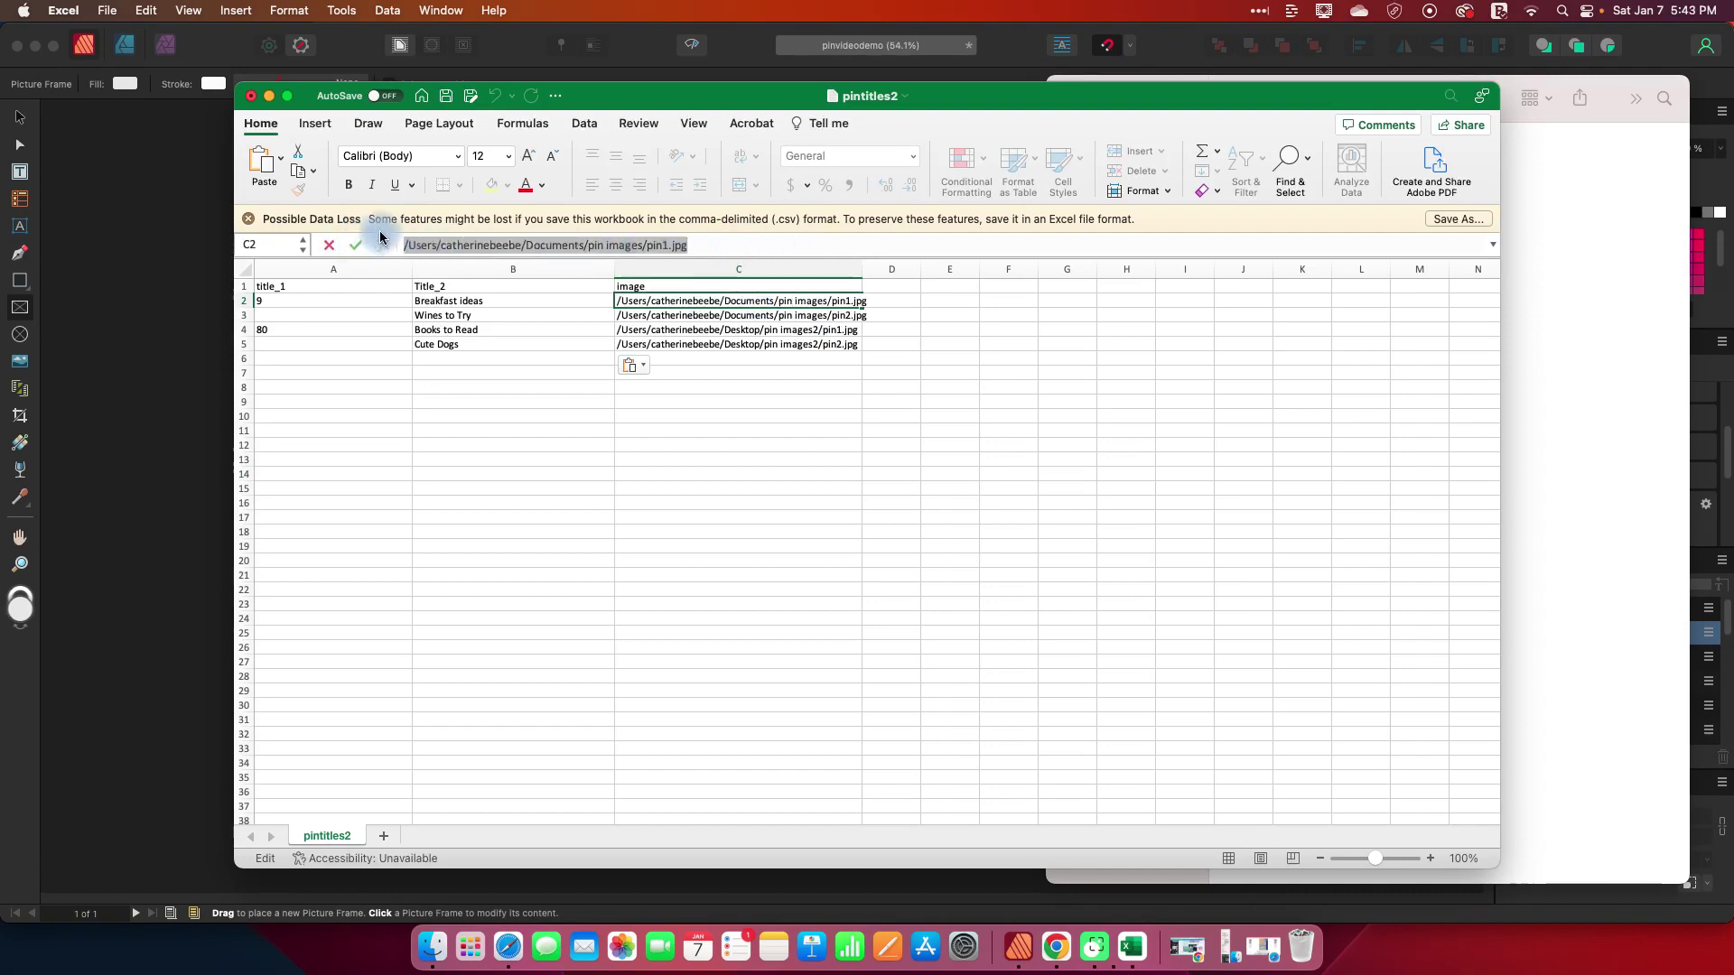
pyautogui.press('BackSpace')
pyautogui.rightClick(535, 244)
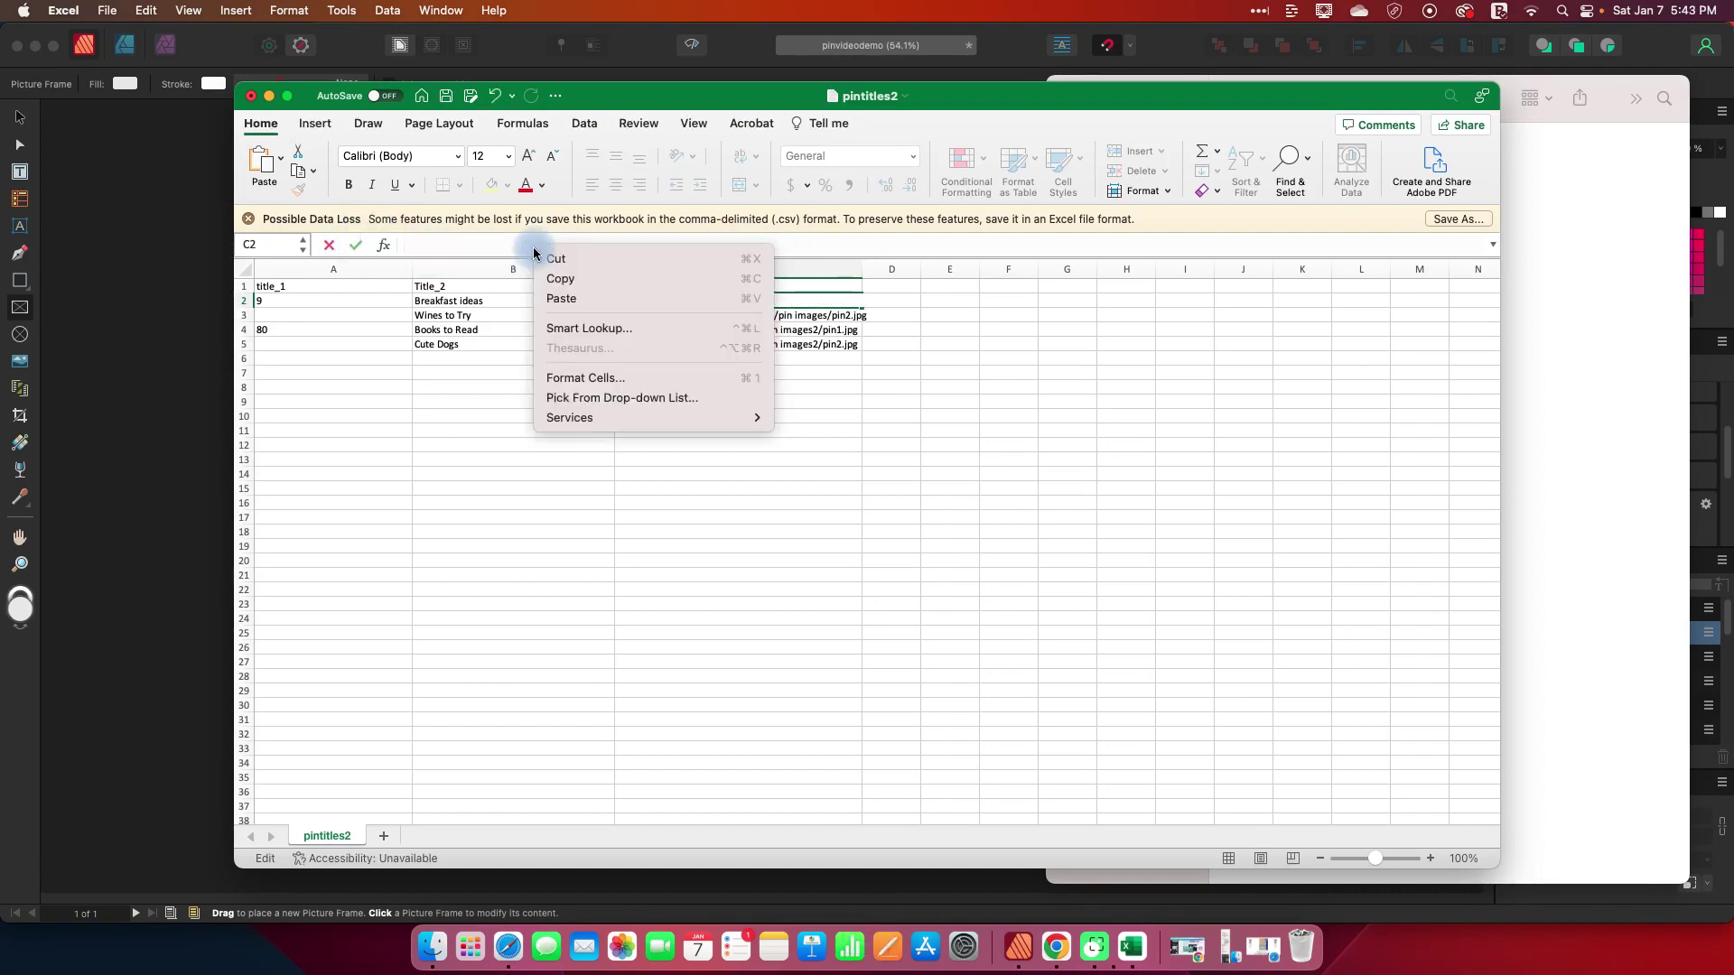
pyautogui.click(559, 298)
pyautogui.click(750, 430)
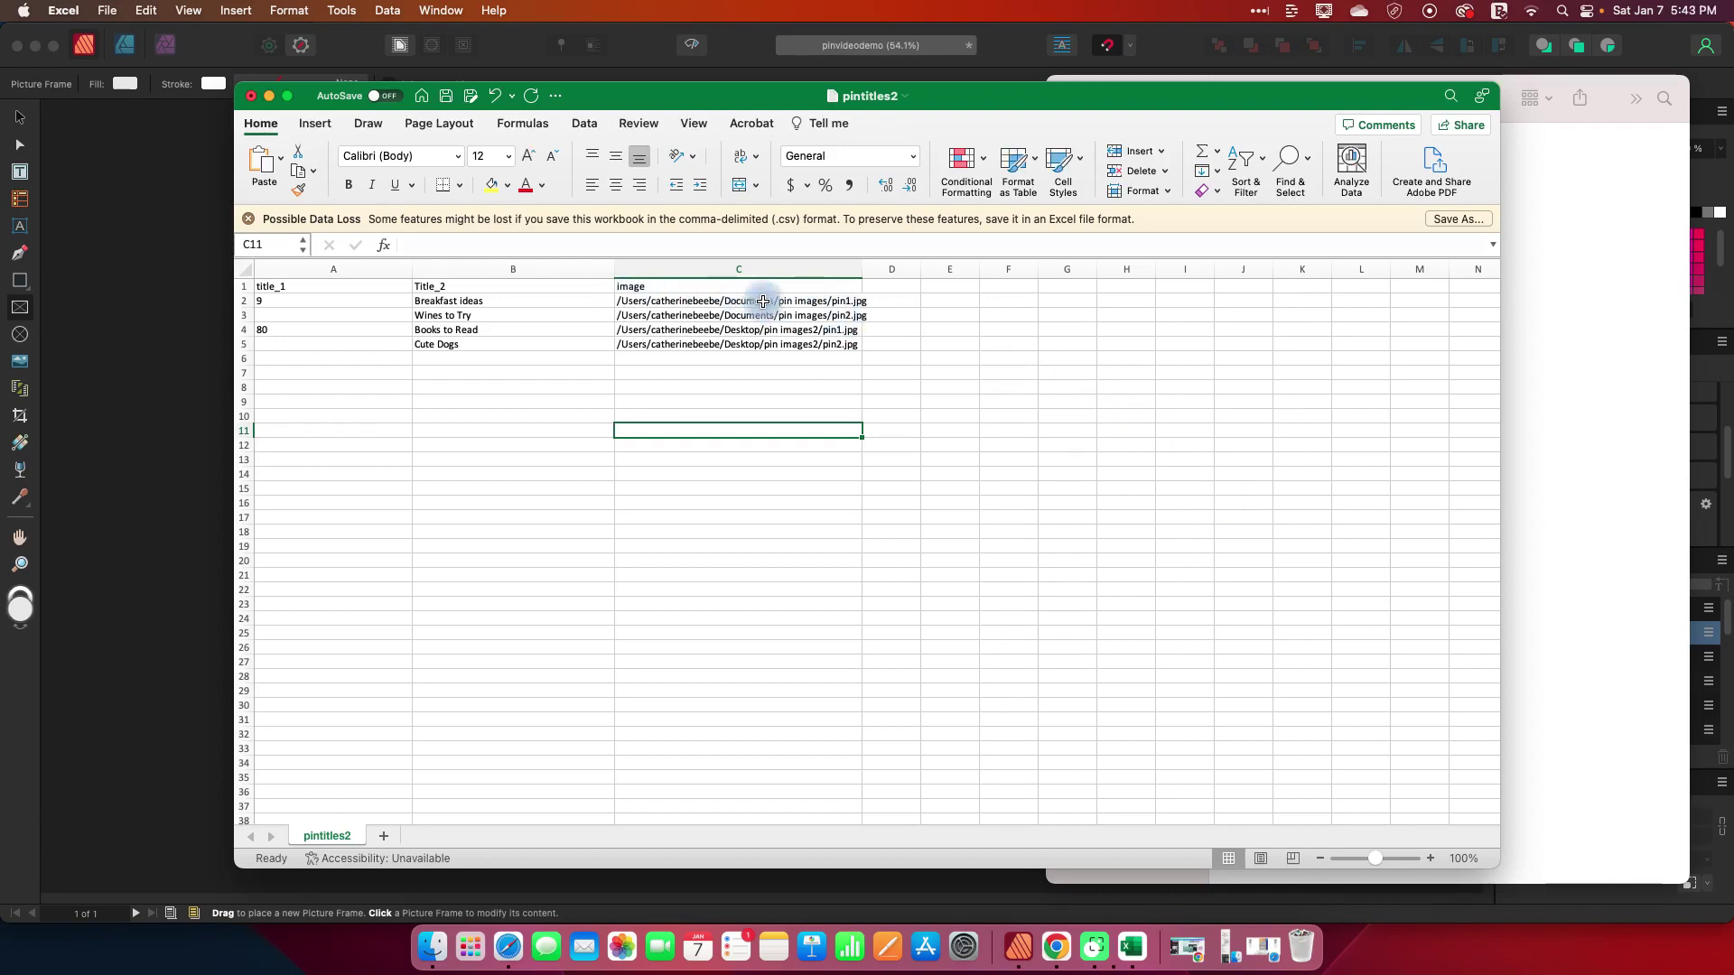
# Restore the full ribbon and save the pin titles workbook from the File menu.
pyautogui.click(457, 386)
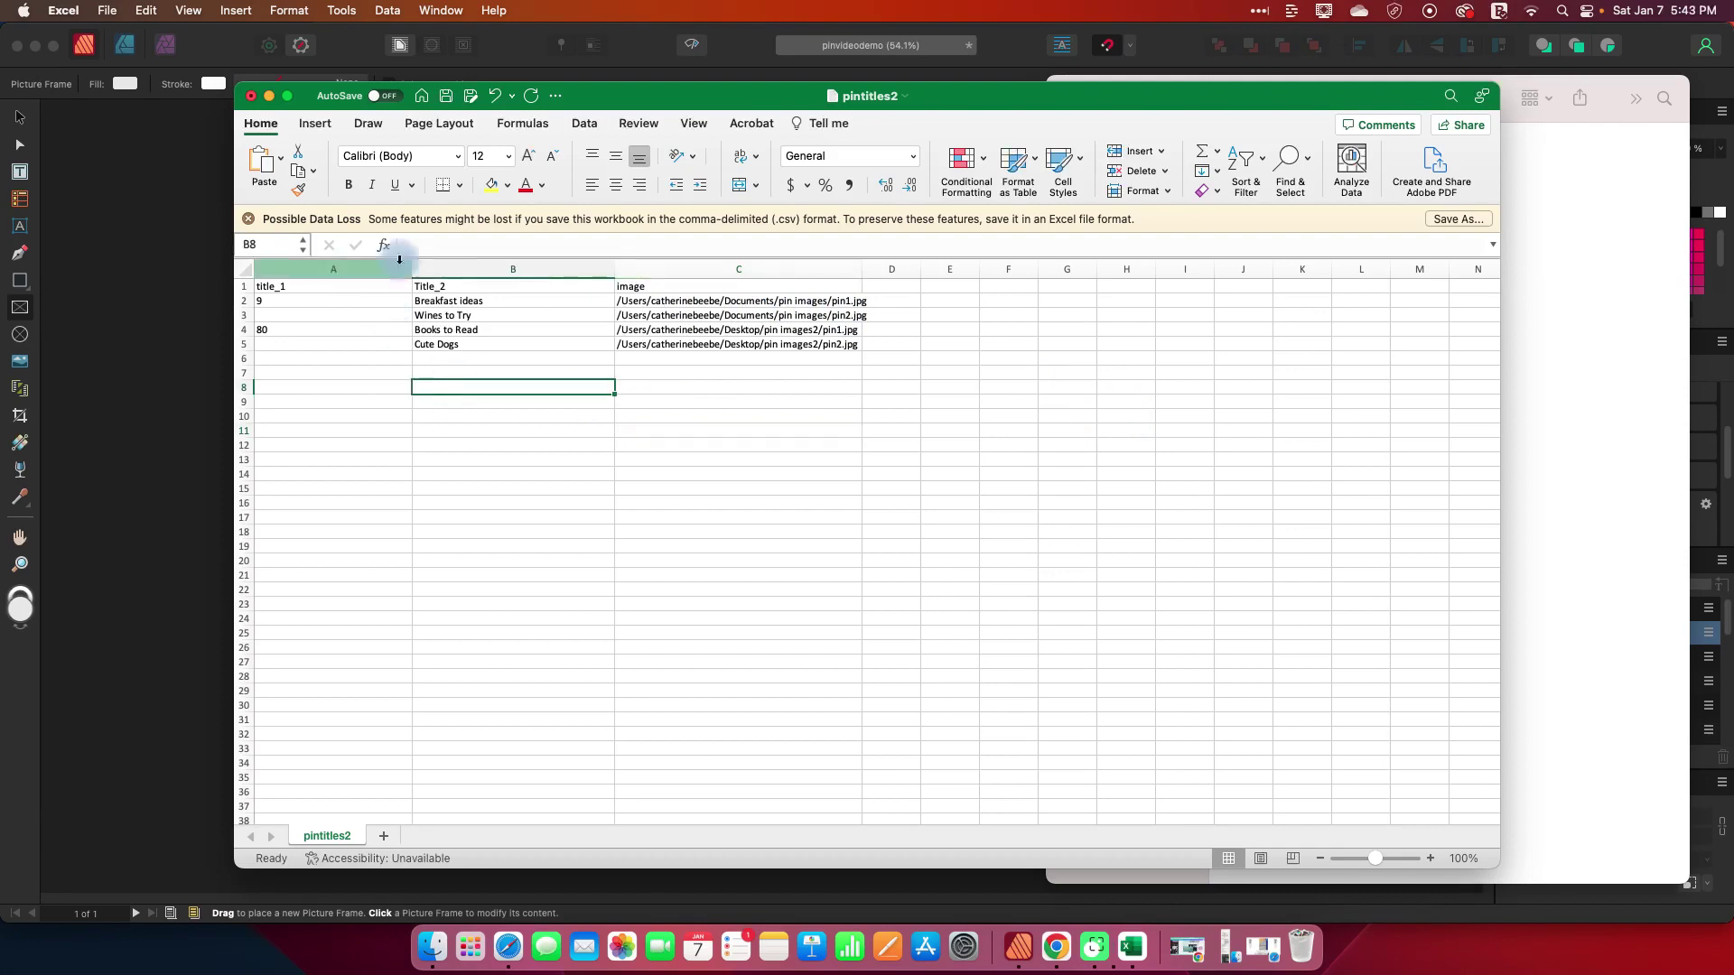
pyautogui.click(260, 123)
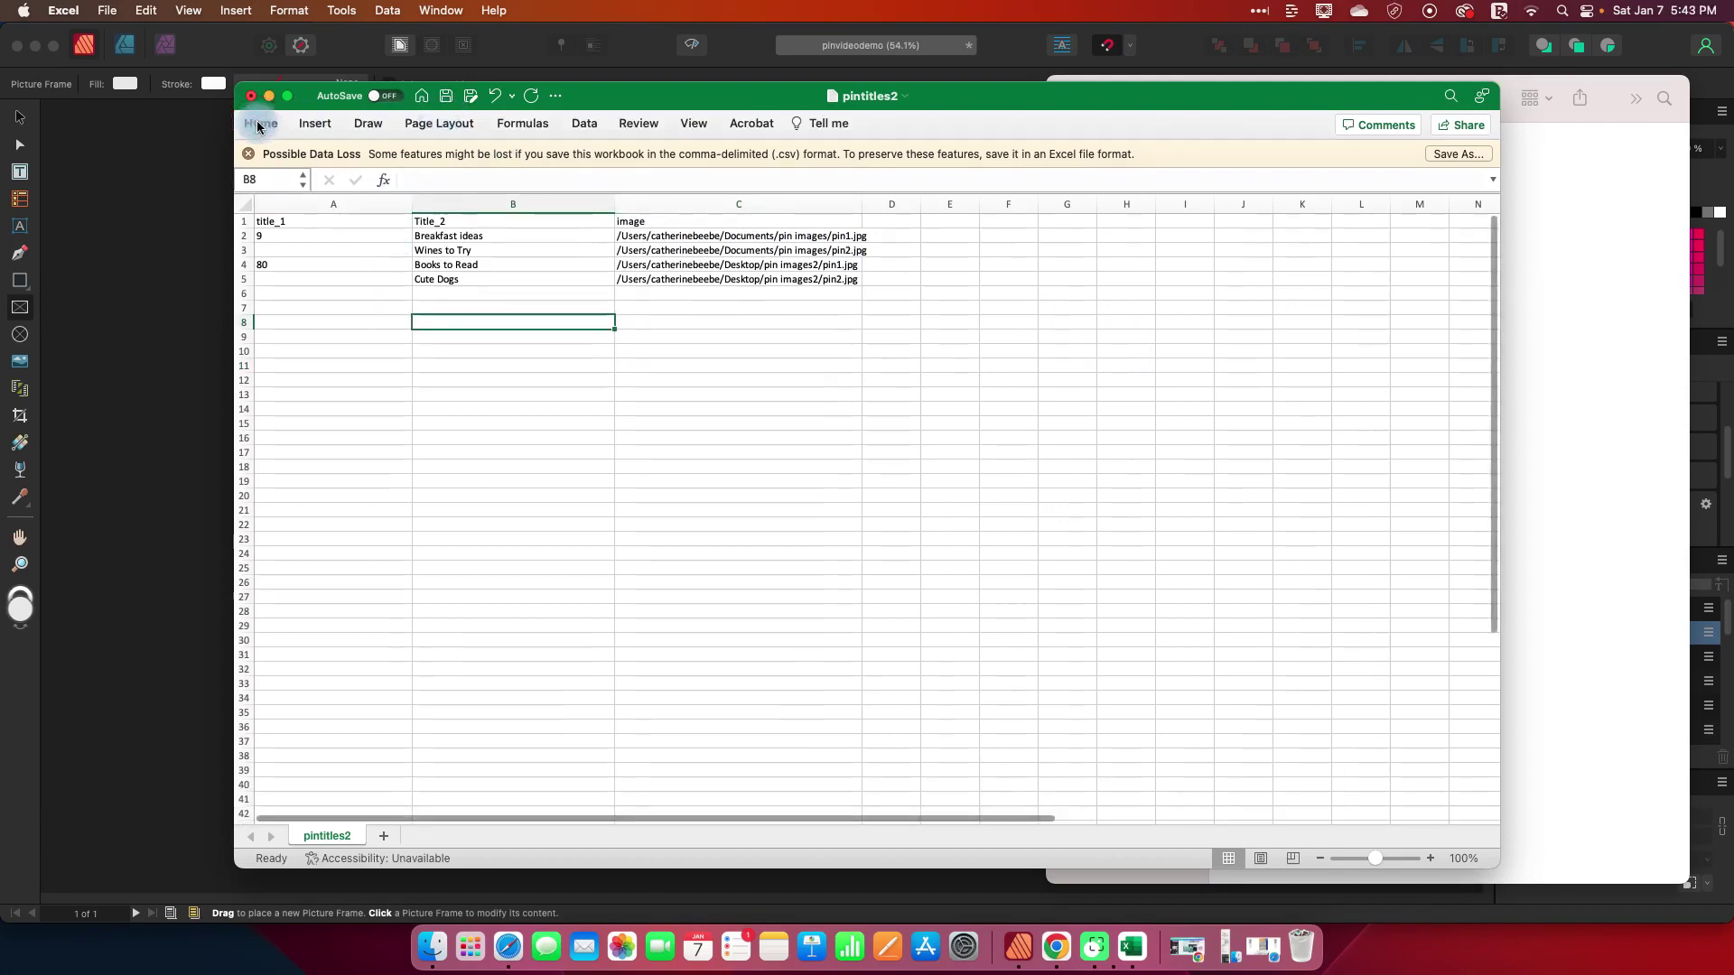
pyautogui.click(258, 123)
pyautogui.click(107, 10)
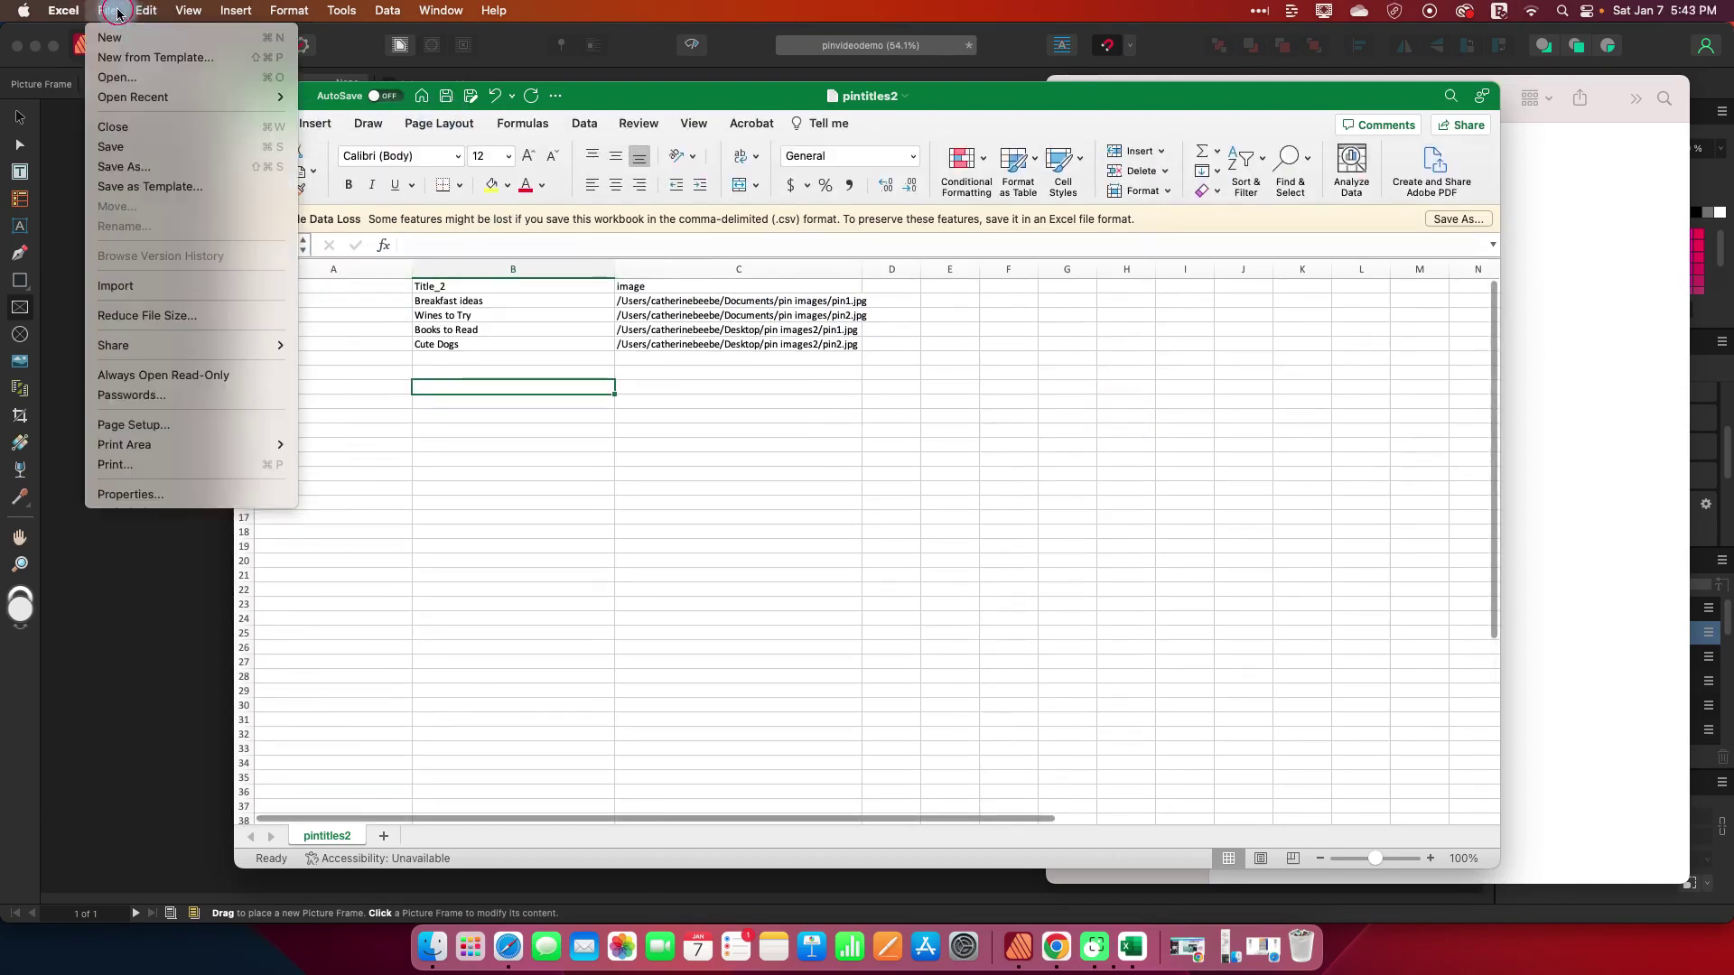
pyautogui.click(115, 147)
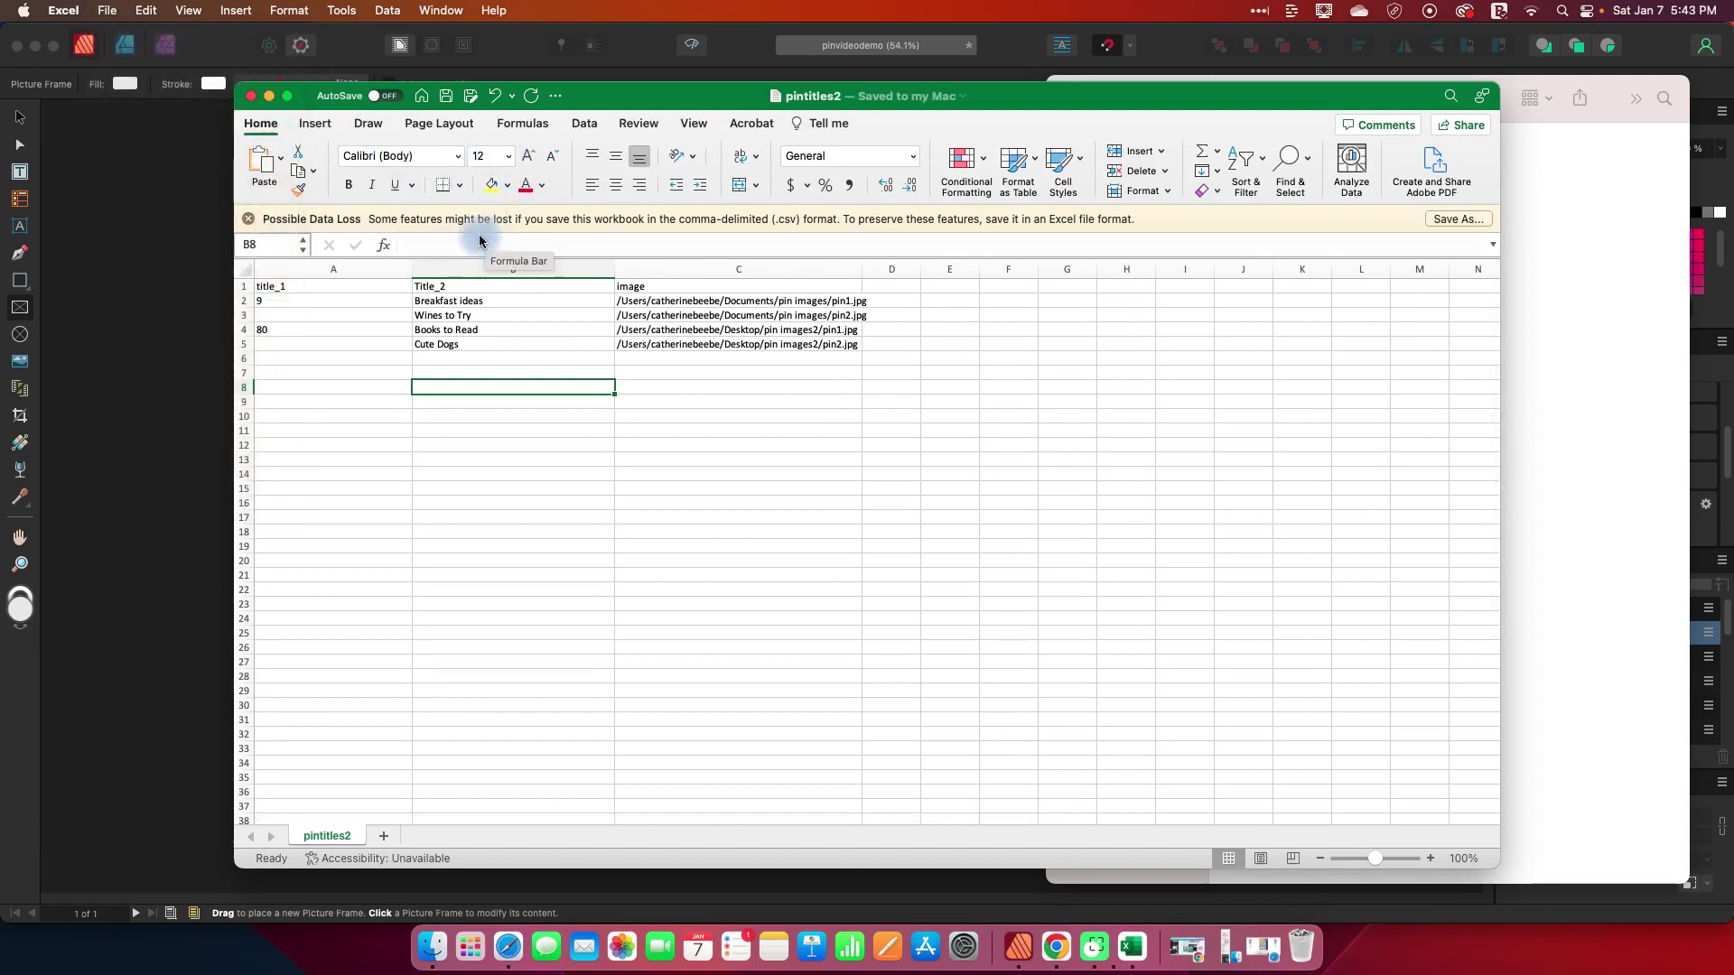
pyautogui.click(105, 9)
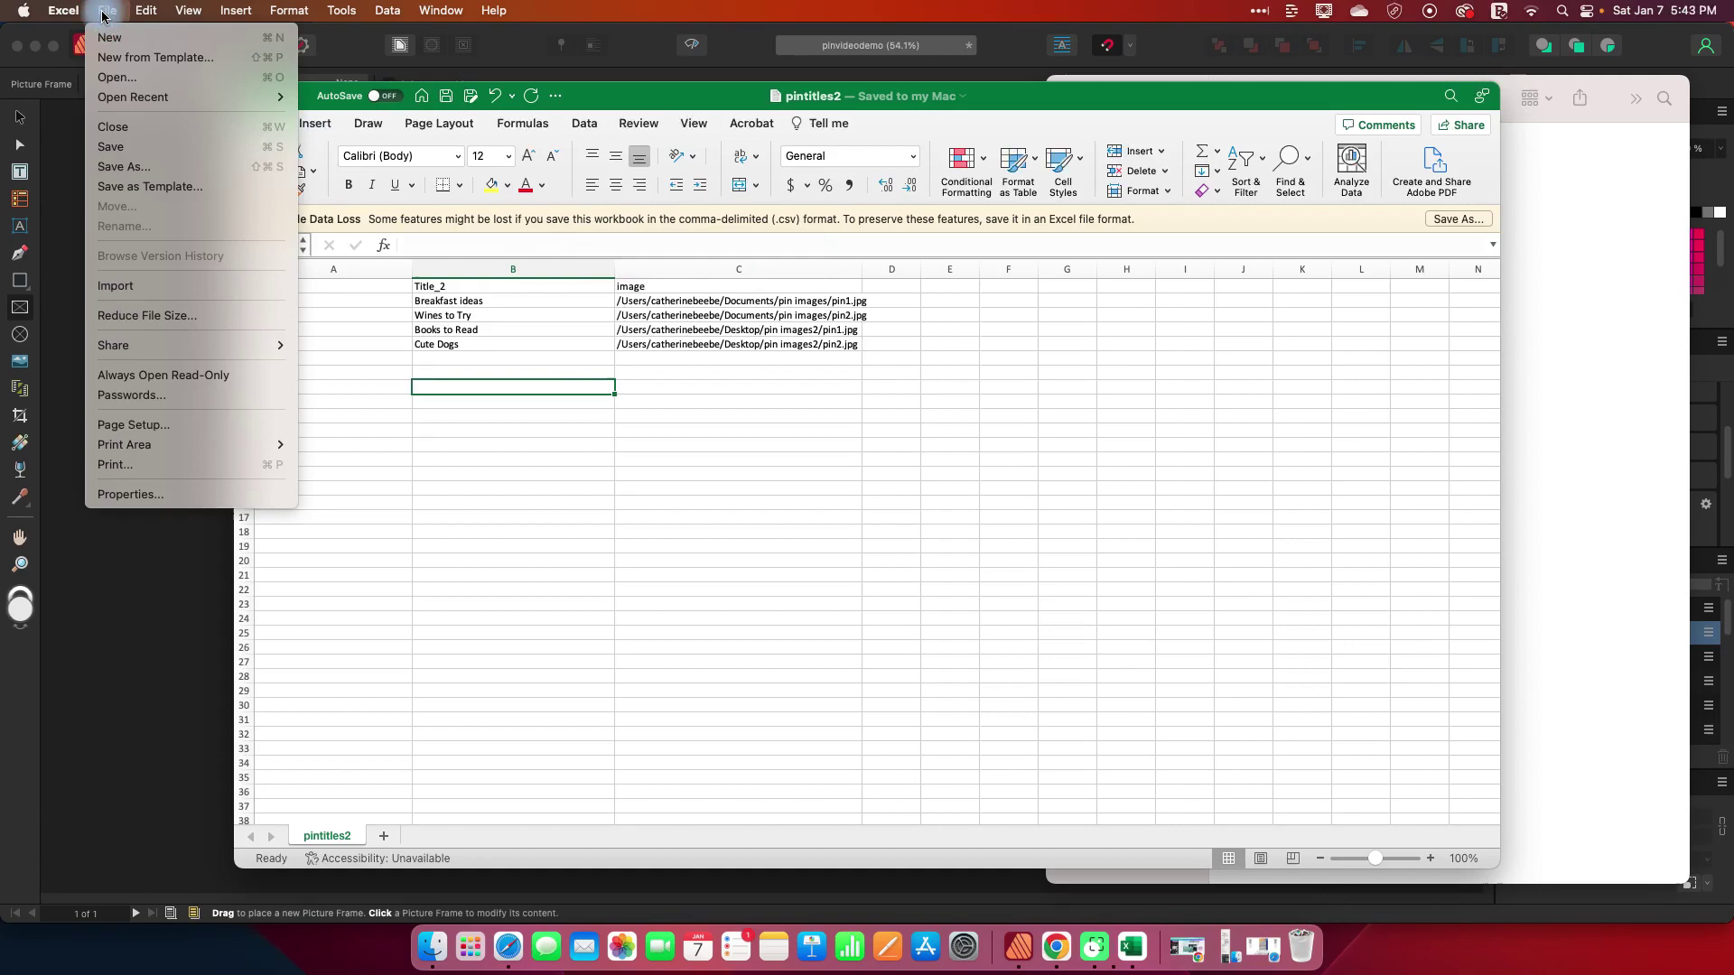
pyautogui.click(841, 377)
# Save the workbook as pintitles3 in CSV UTF-8 format in Downloads.
pyautogui.press('super+shift+s')
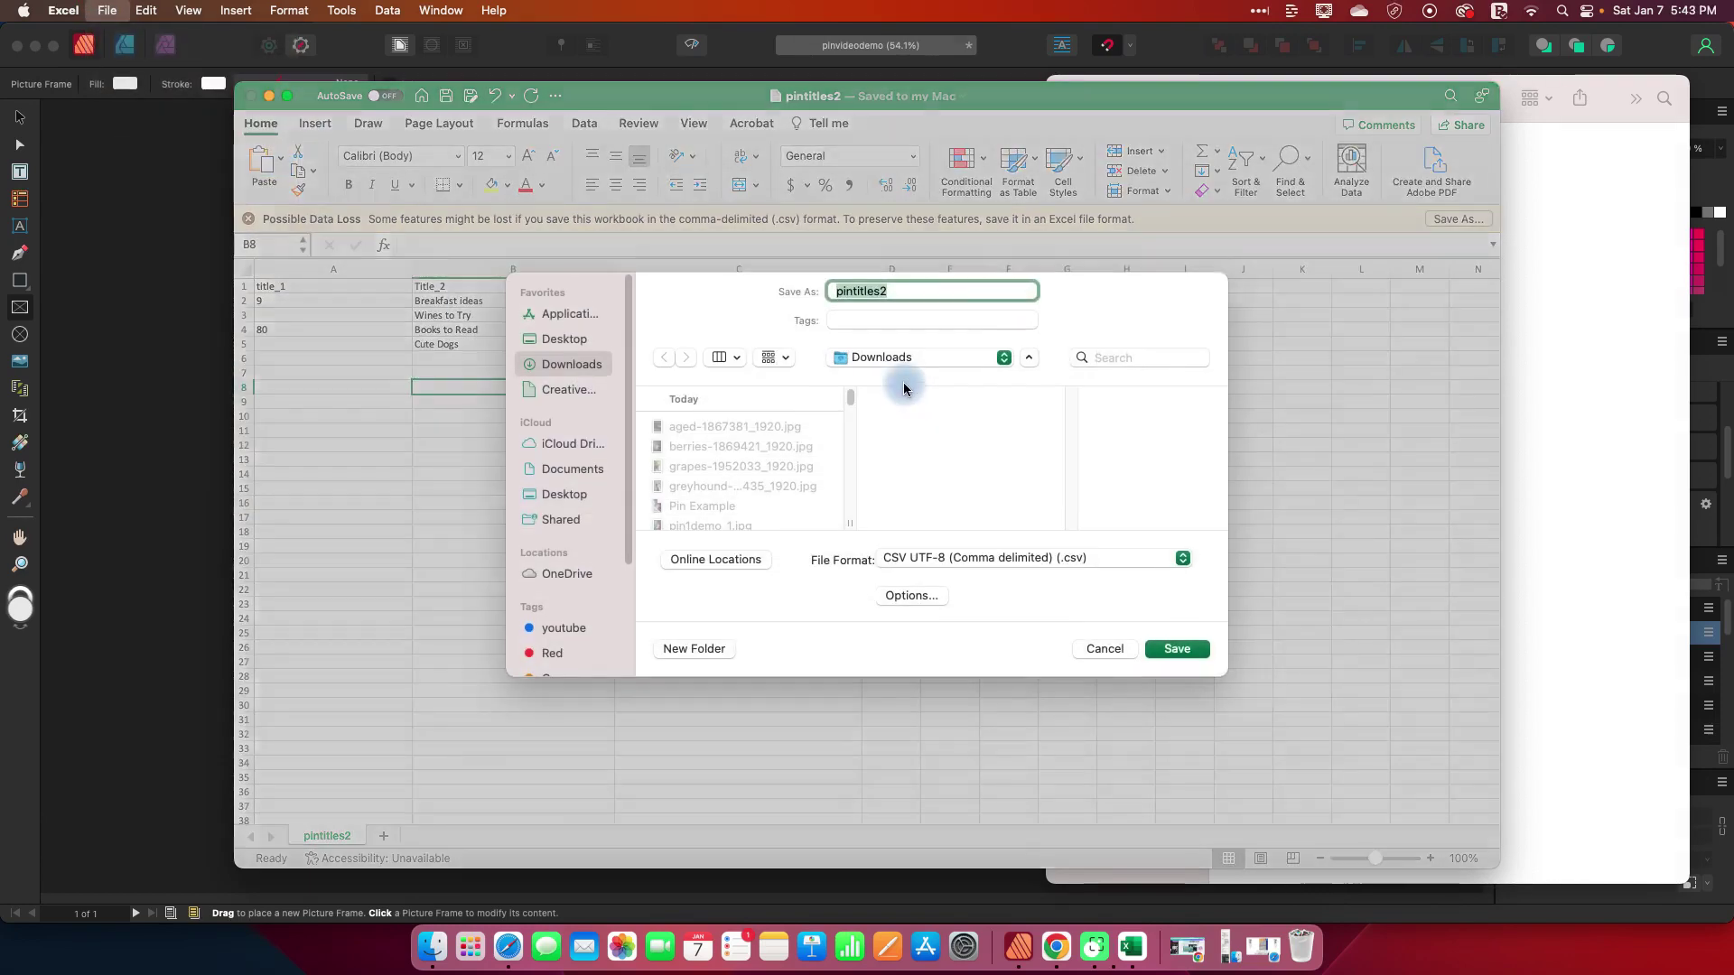
pyautogui.click(910, 560)
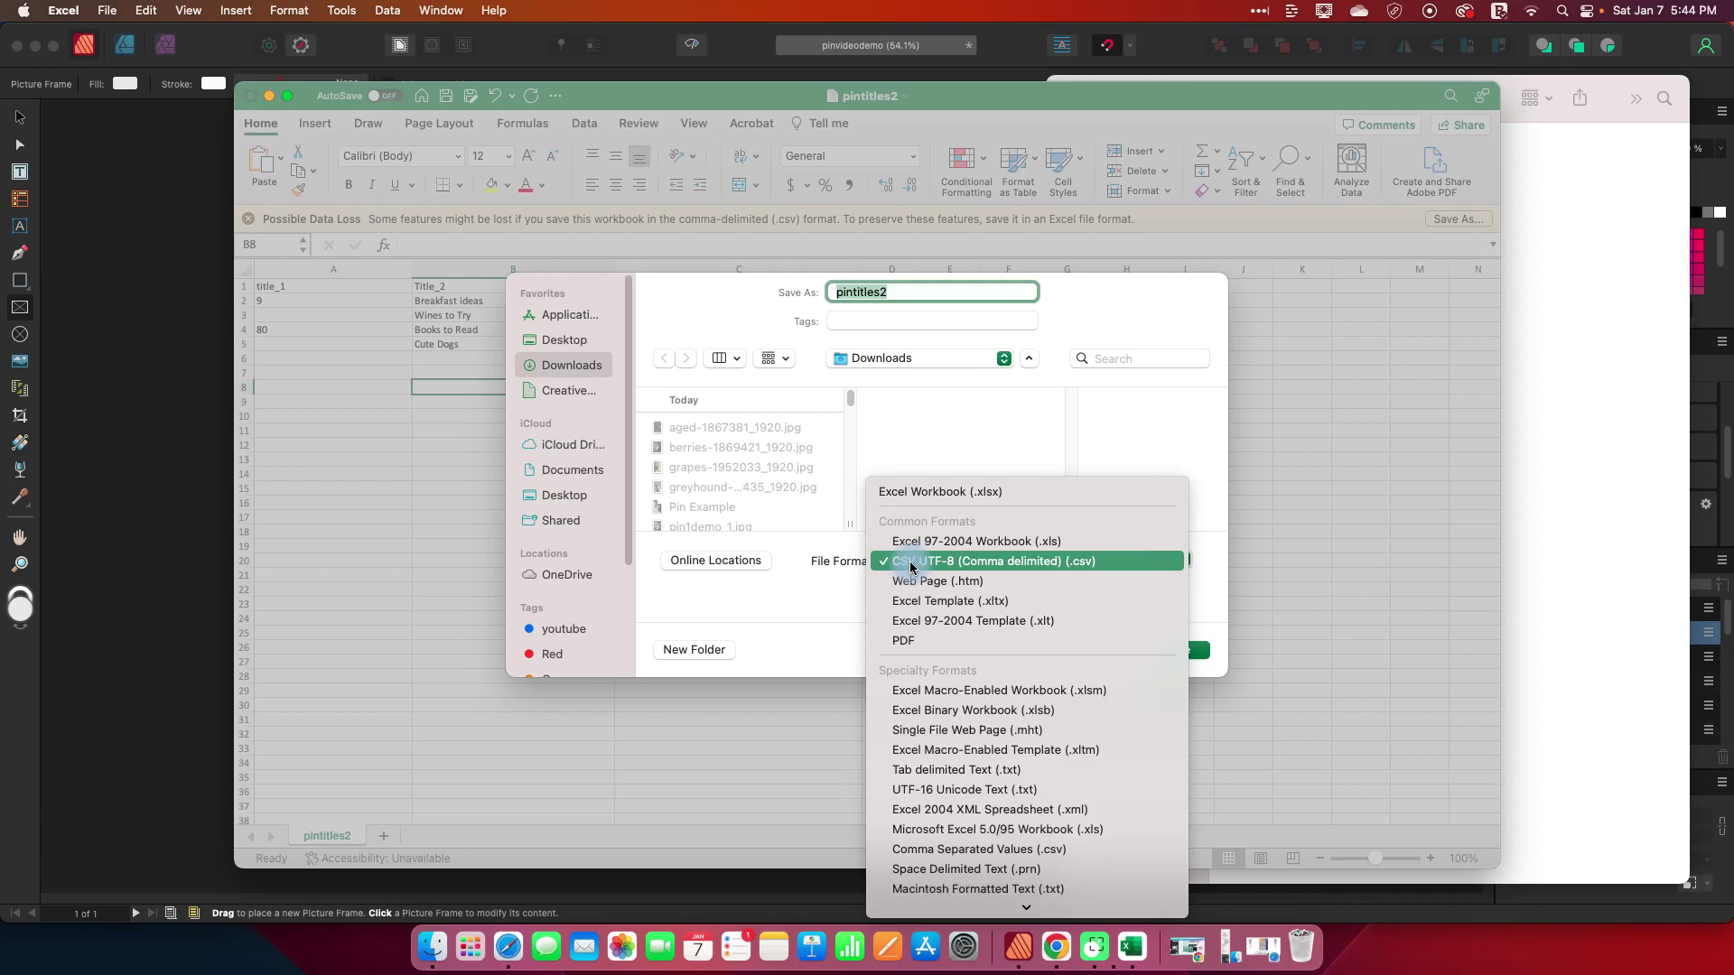
pyautogui.click(786, 590)
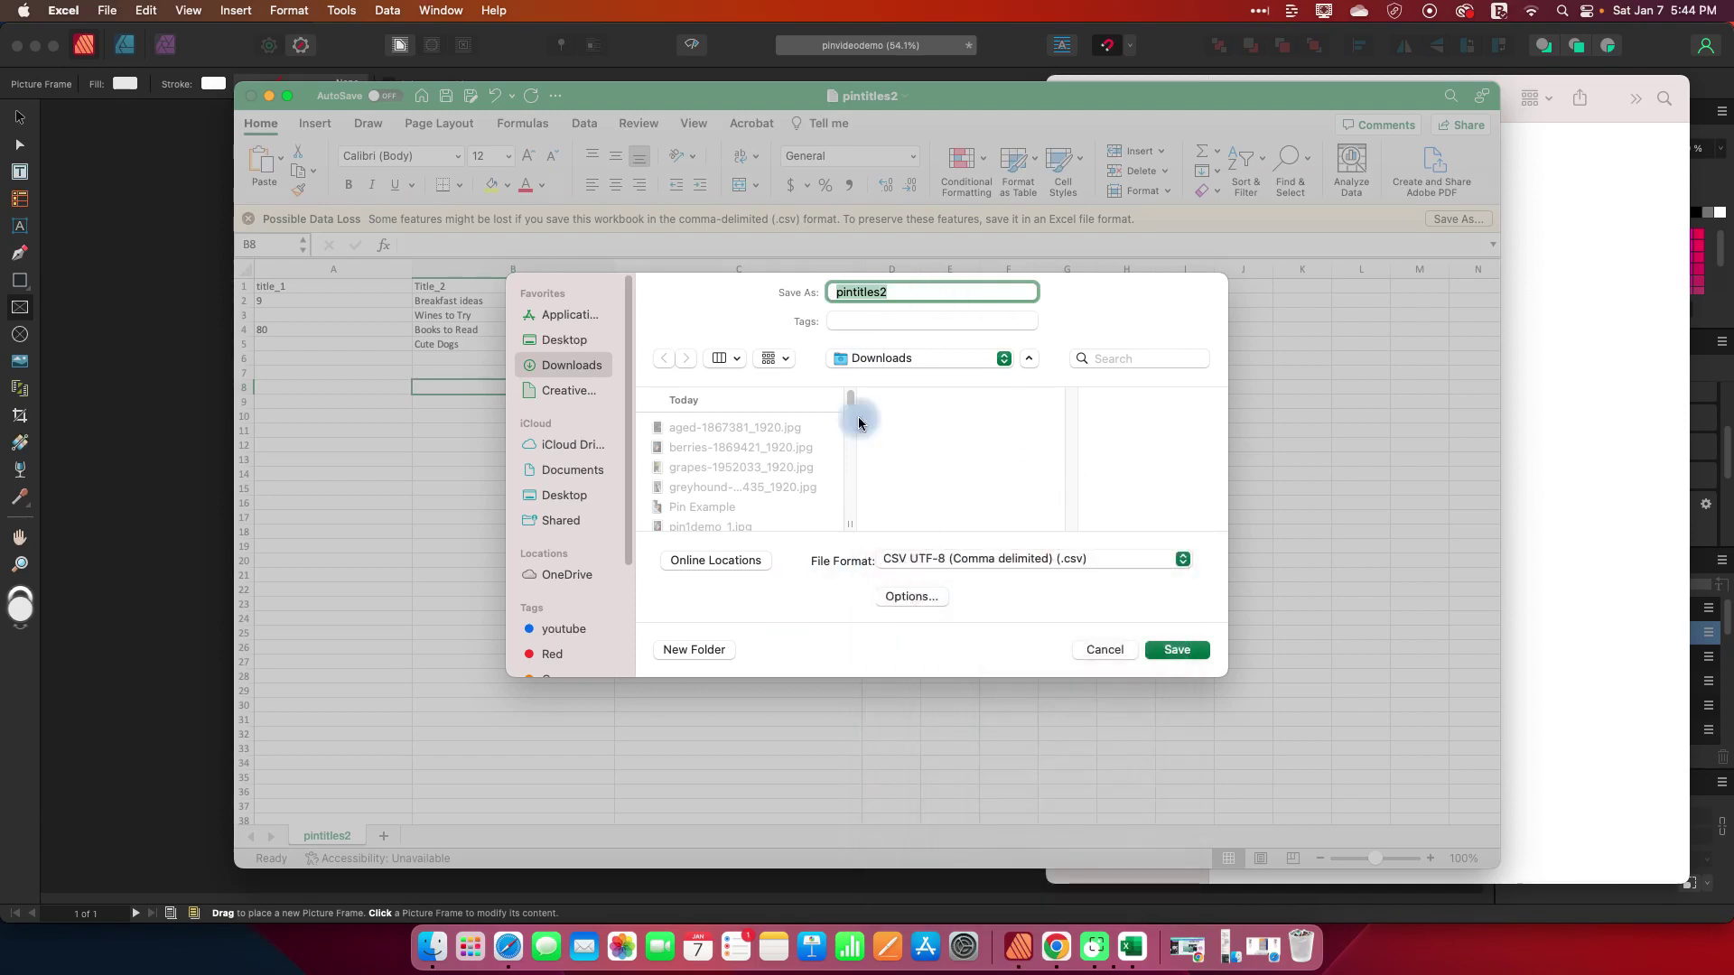
pyautogui.click(914, 295)
pyautogui.press('BackSpace')
pyautogui.write('3')
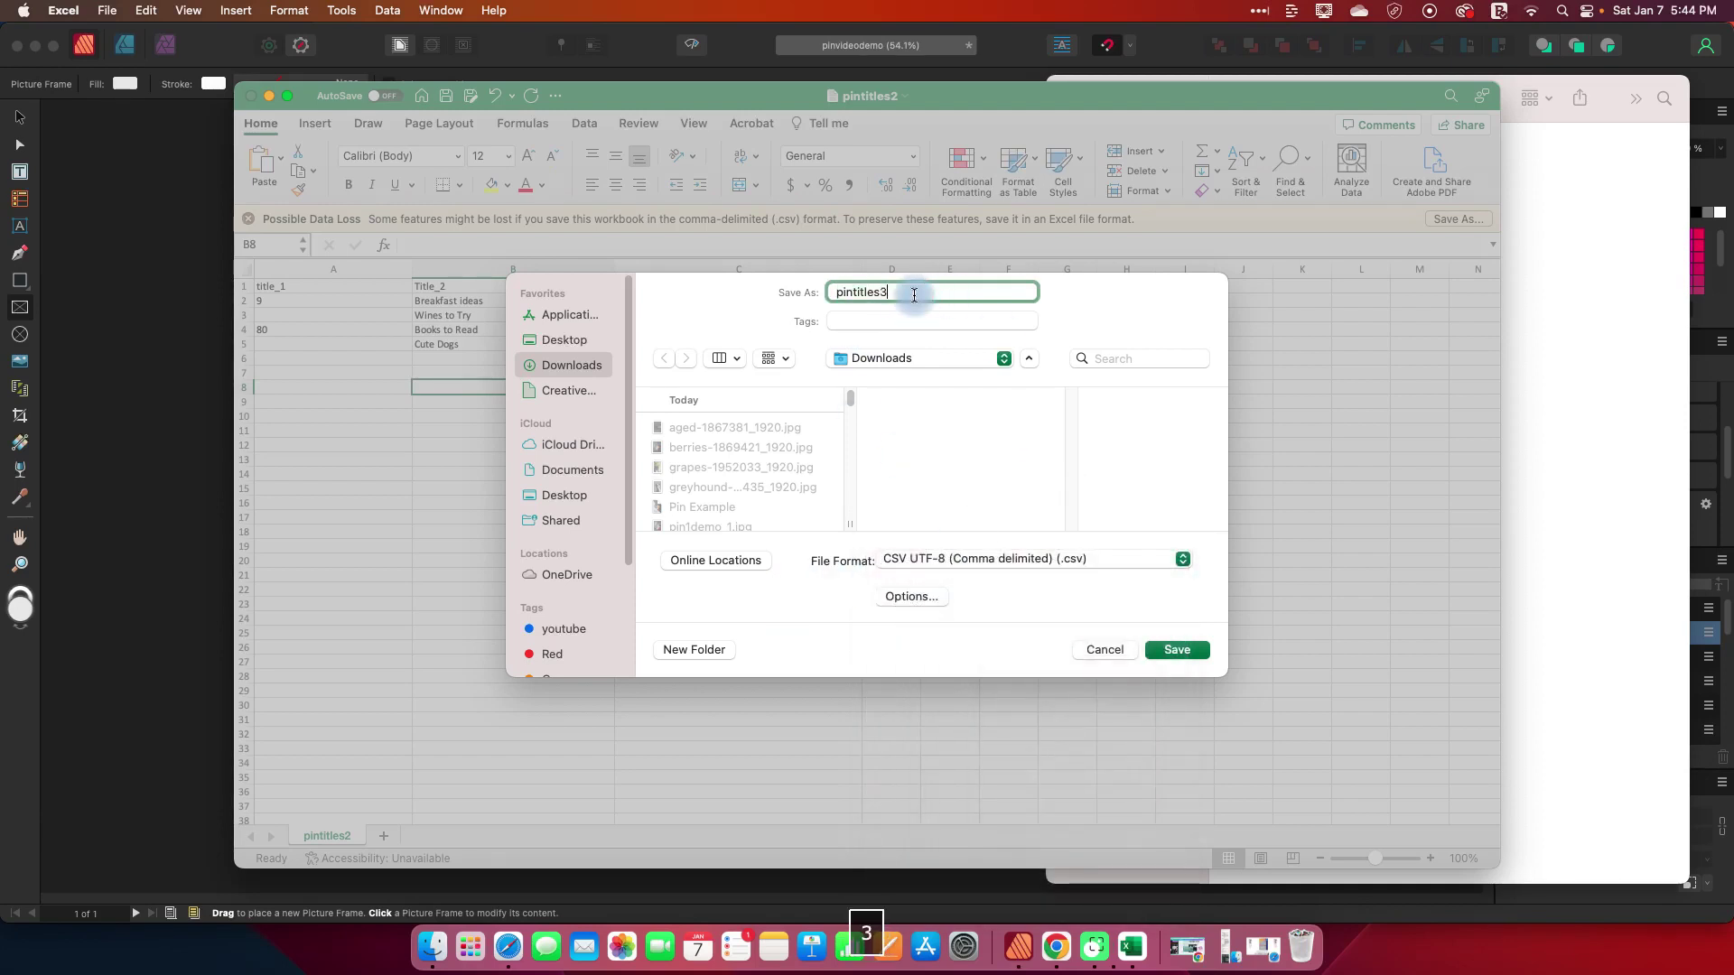
pyautogui.click(1177, 651)
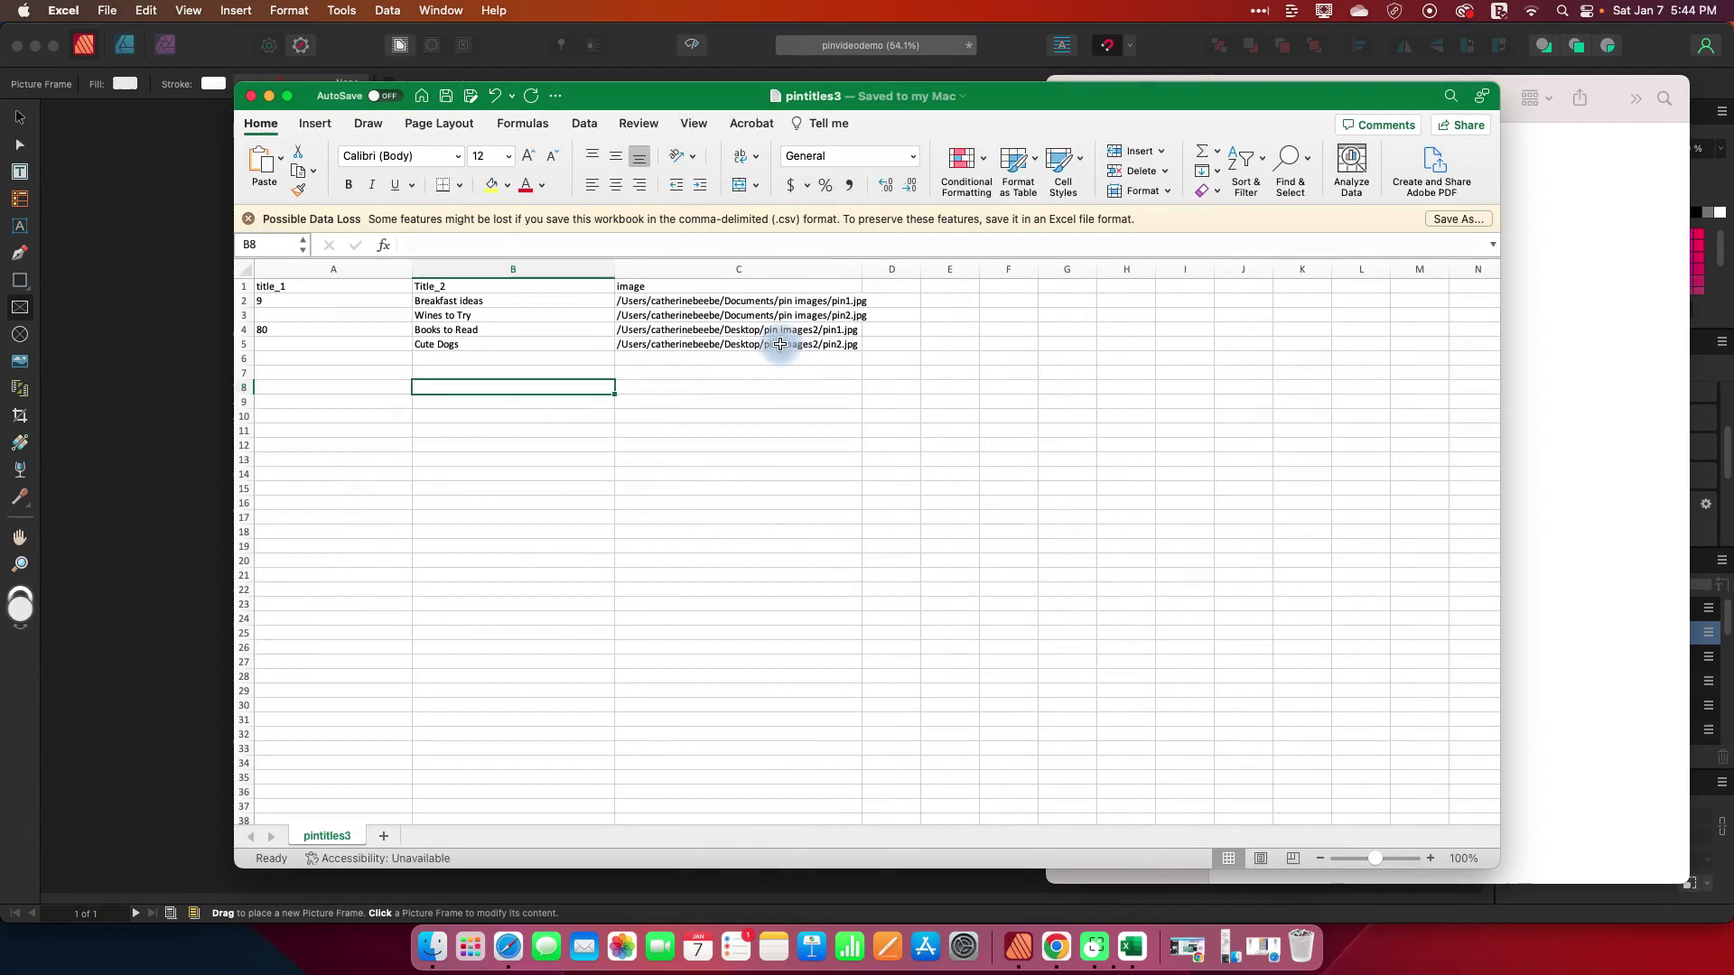
# Switch to Publisher and type a 9 as artistic text near the page's top-left.
pyautogui.click(269, 95)
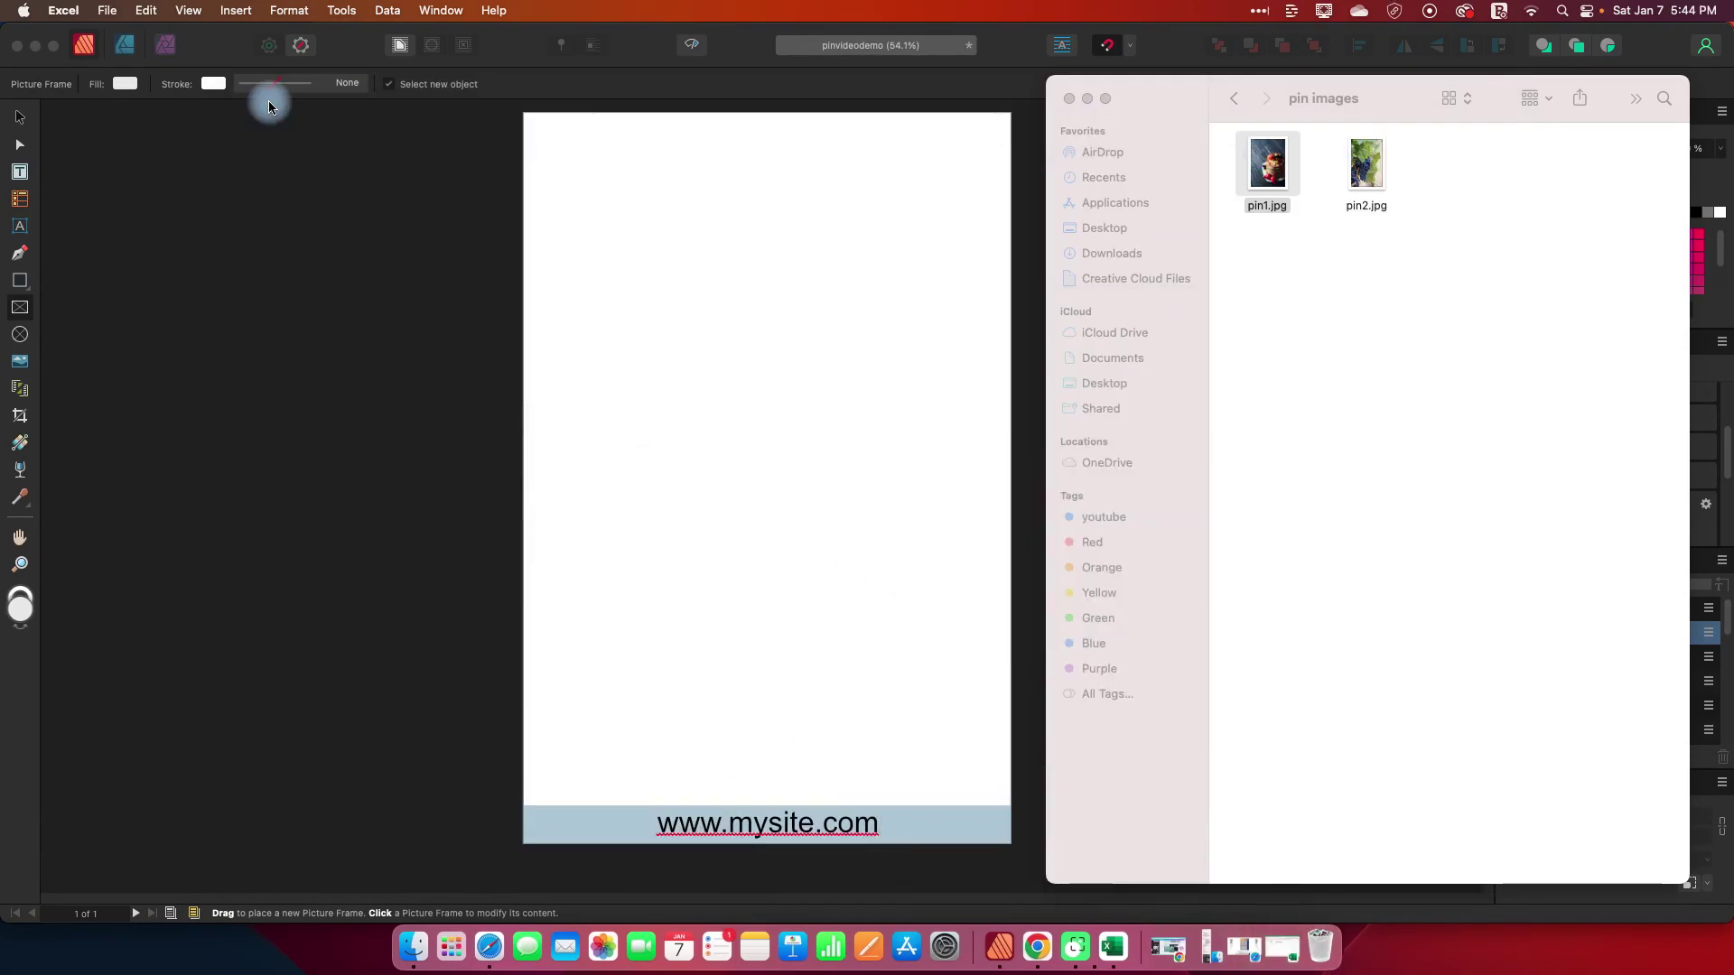
pyautogui.click(269, 107)
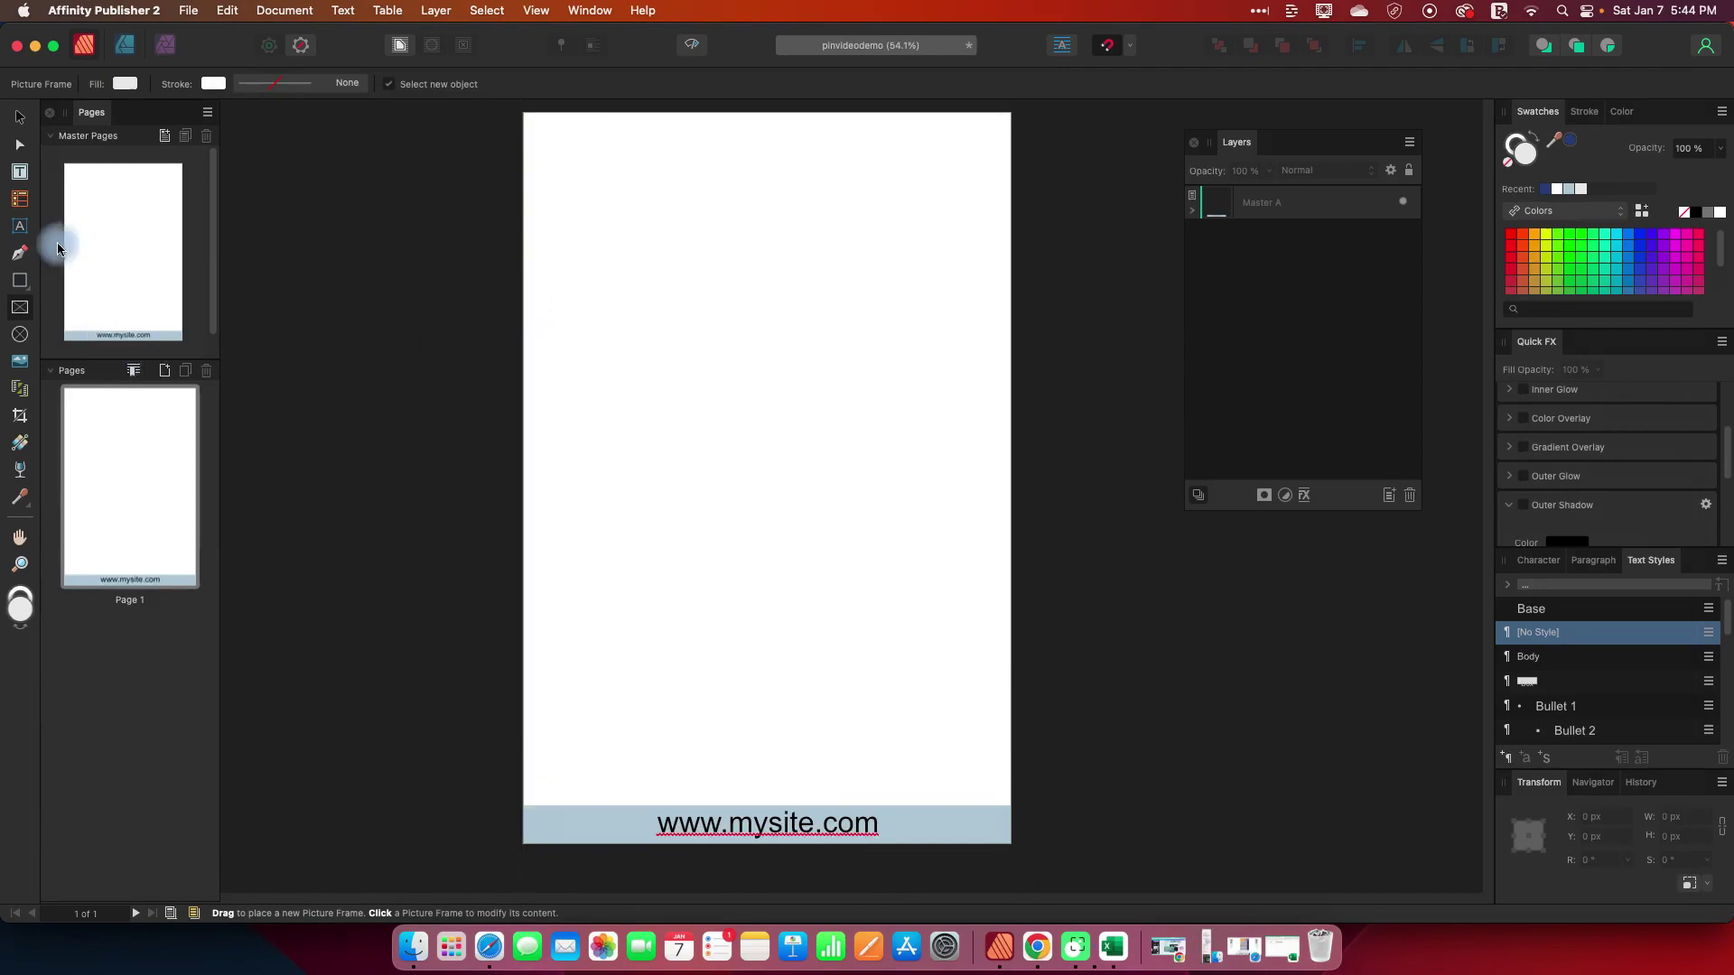
pyautogui.click(20, 230)
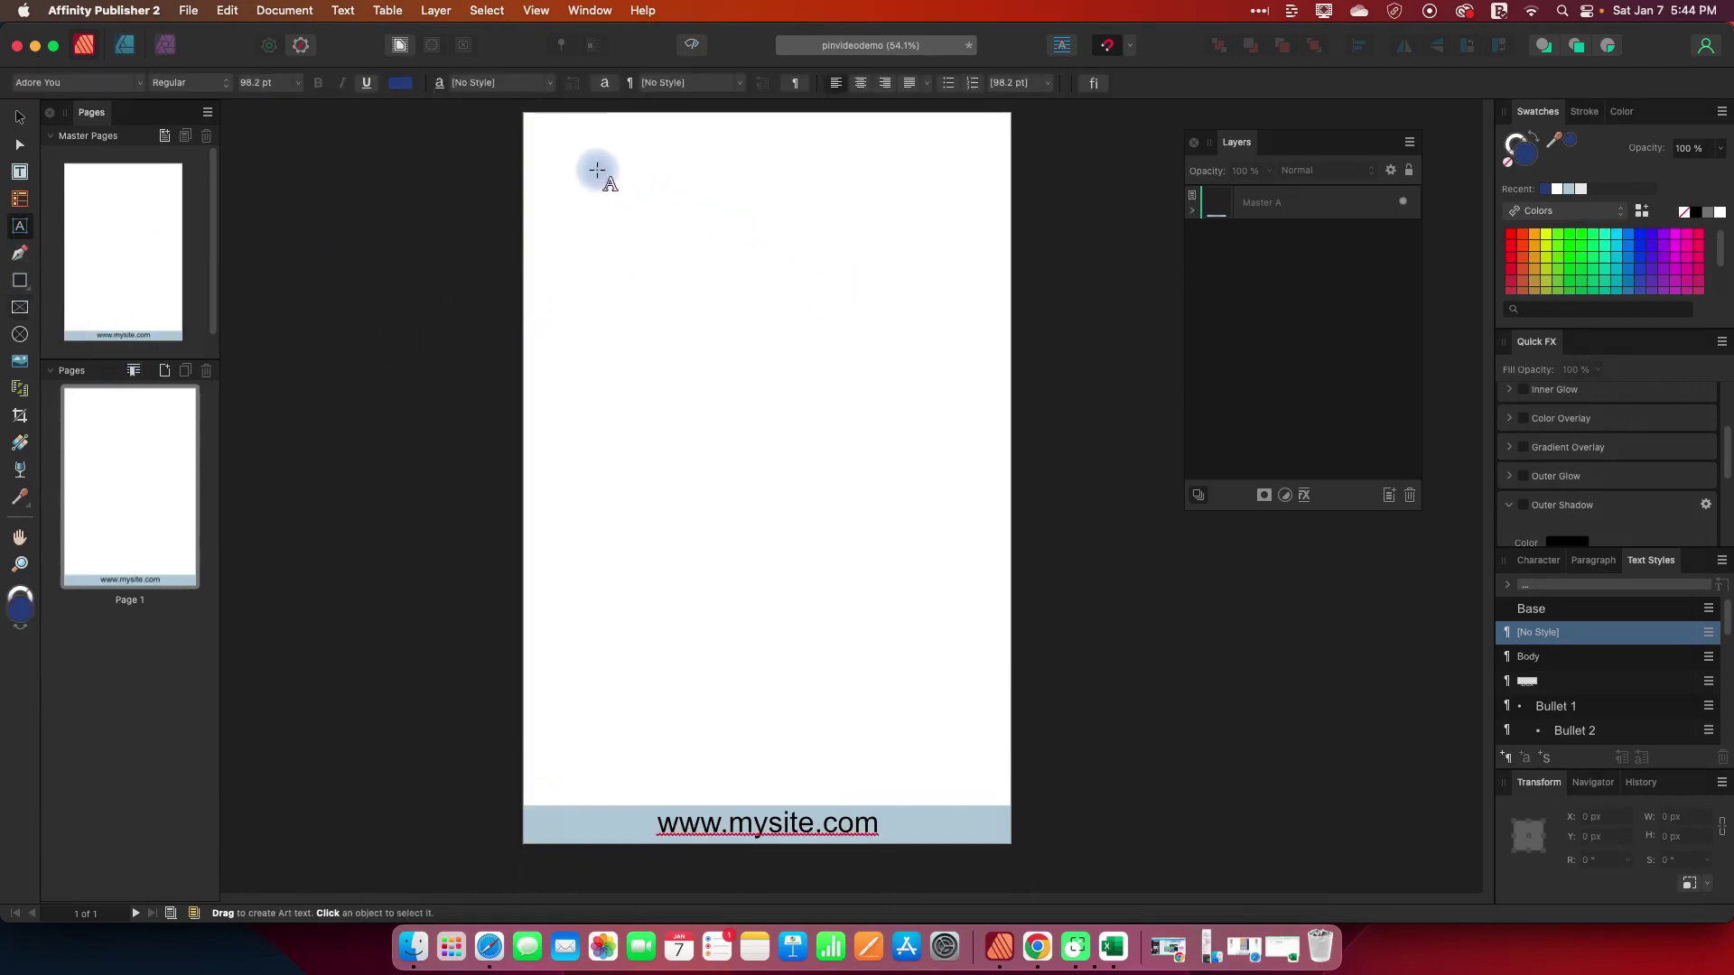
pyautogui.moveTo(588, 170); pyautogui.dragTo(625, 283)
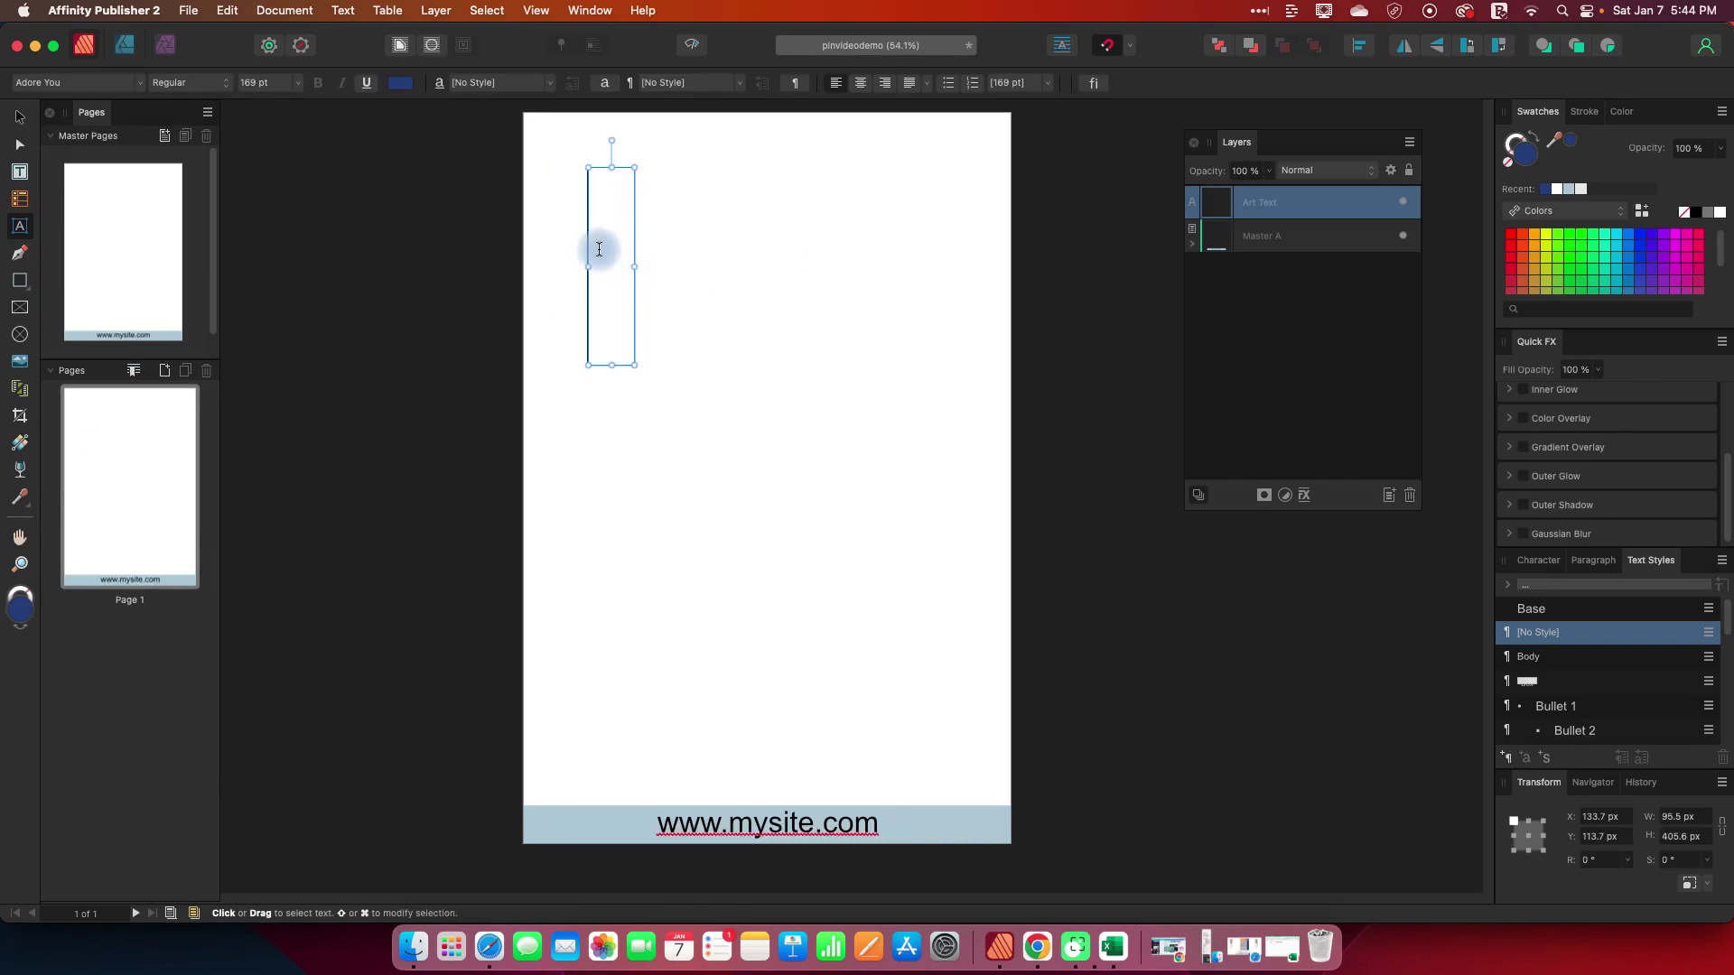
pyautogui.write('9')
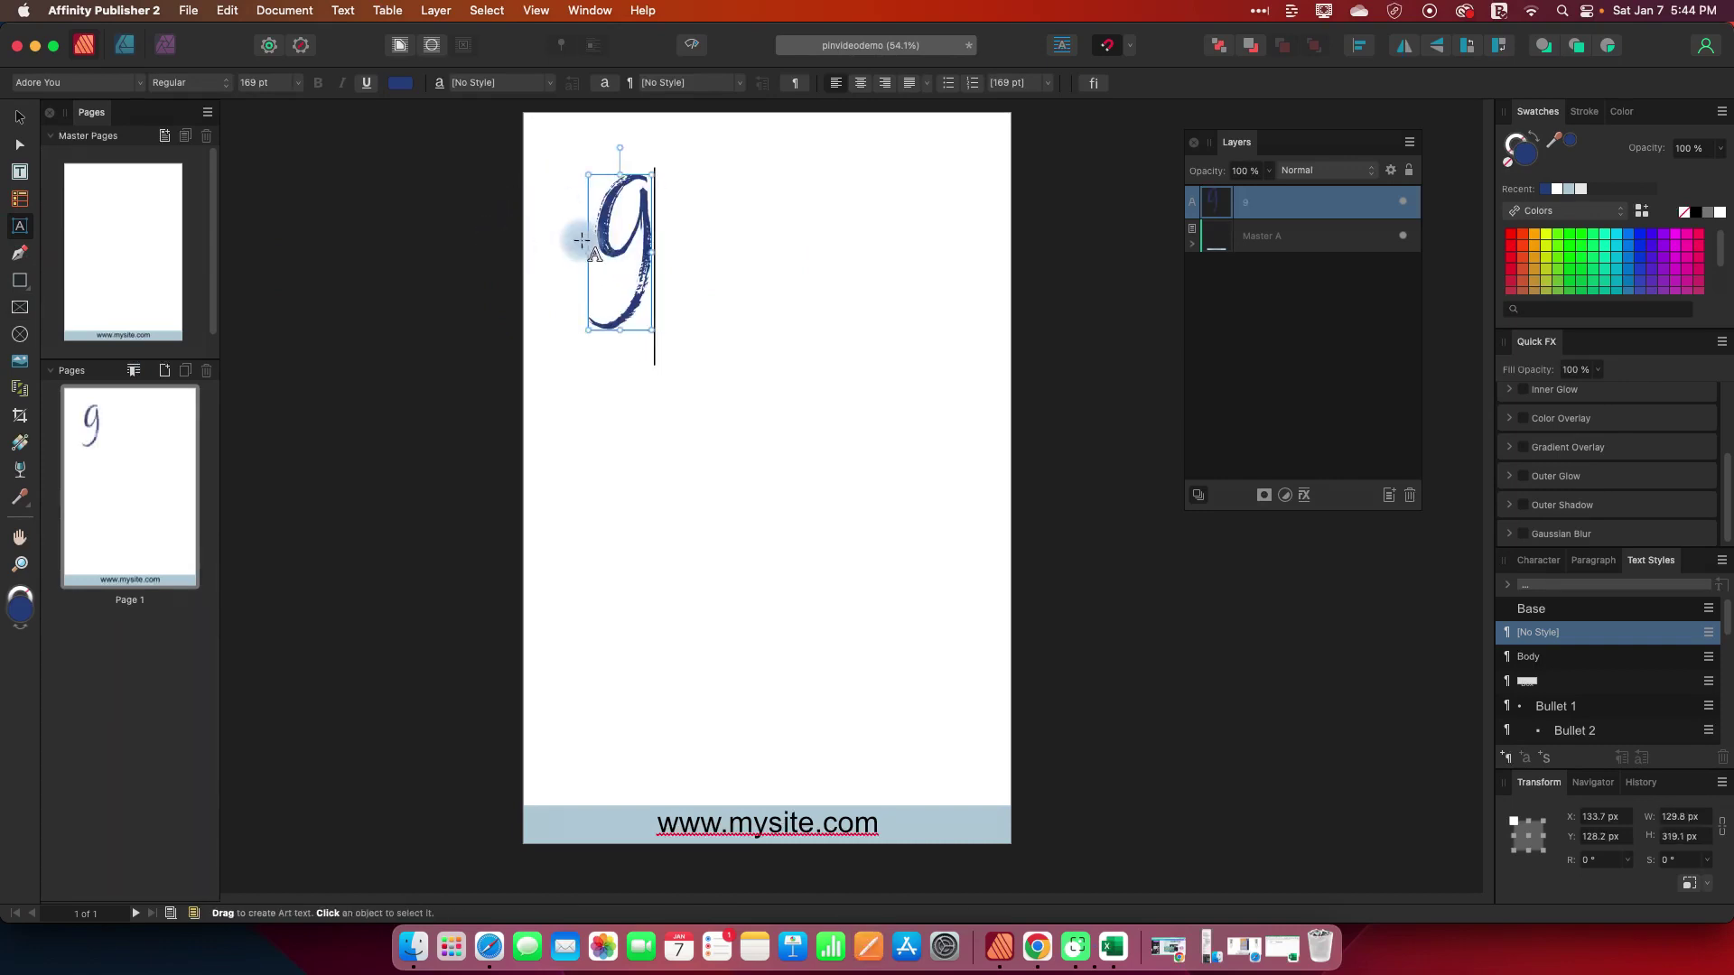
# Set the 9 in American Typewriter and enlarge it to about 251 pt.
pyautogui.moveTo(580, 239); pyautogui.dragTo(659, 236)
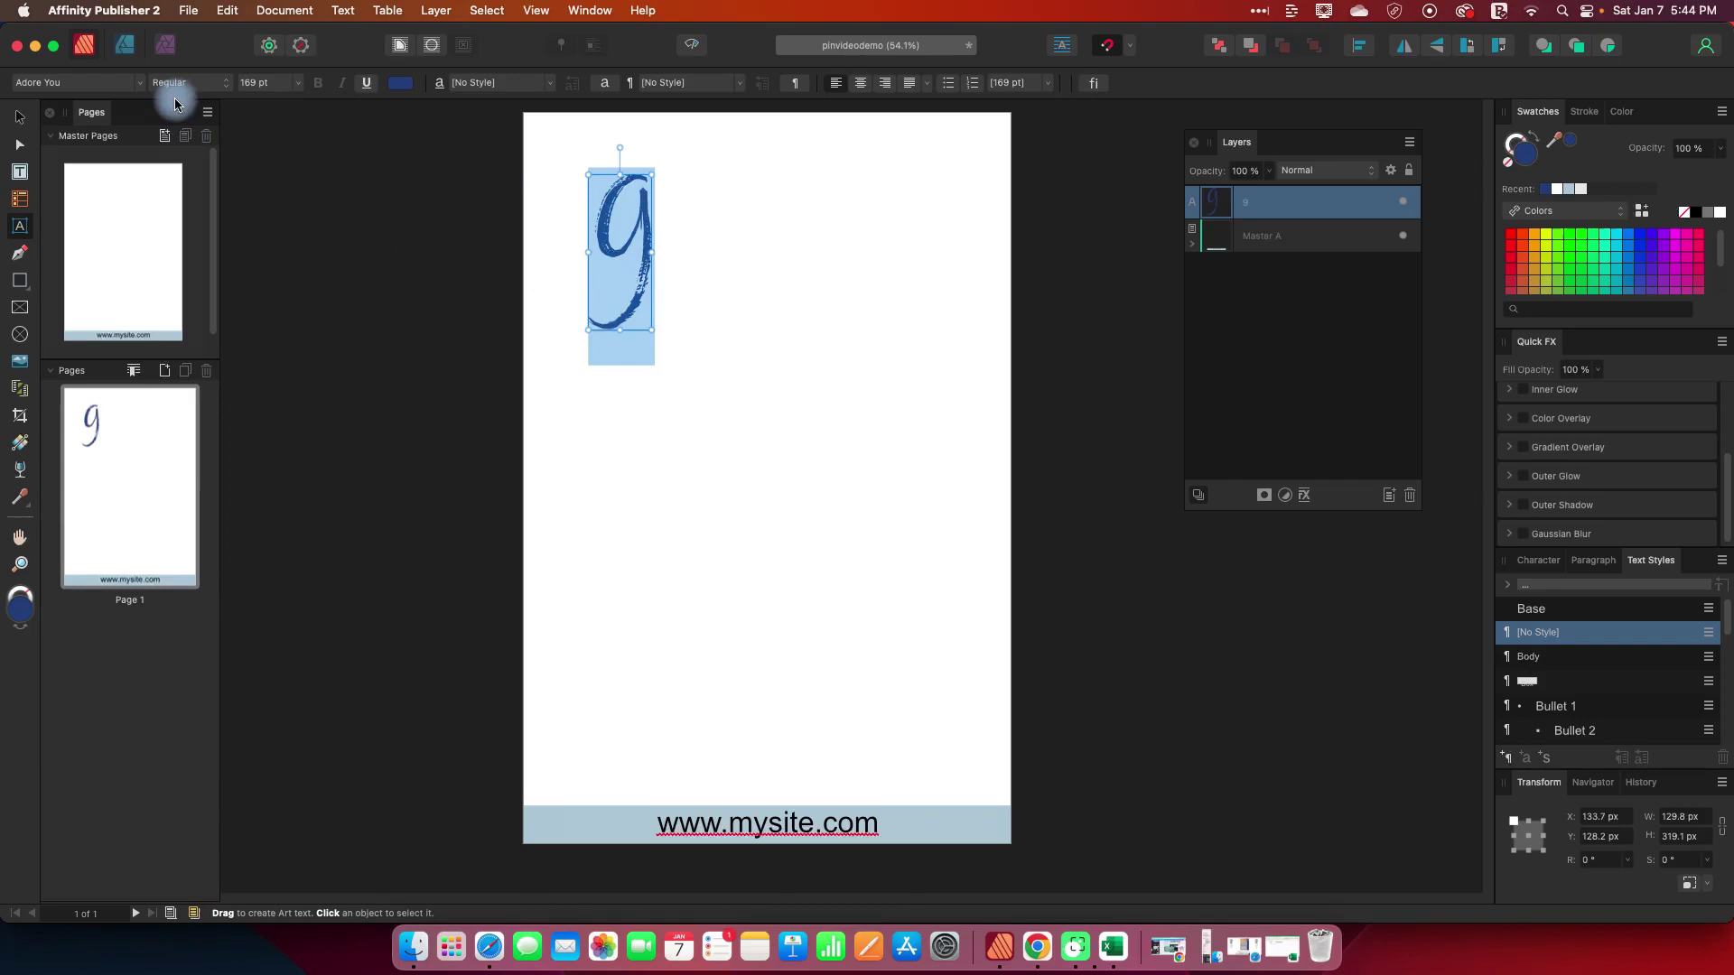
pyautogui.click(133, 81)
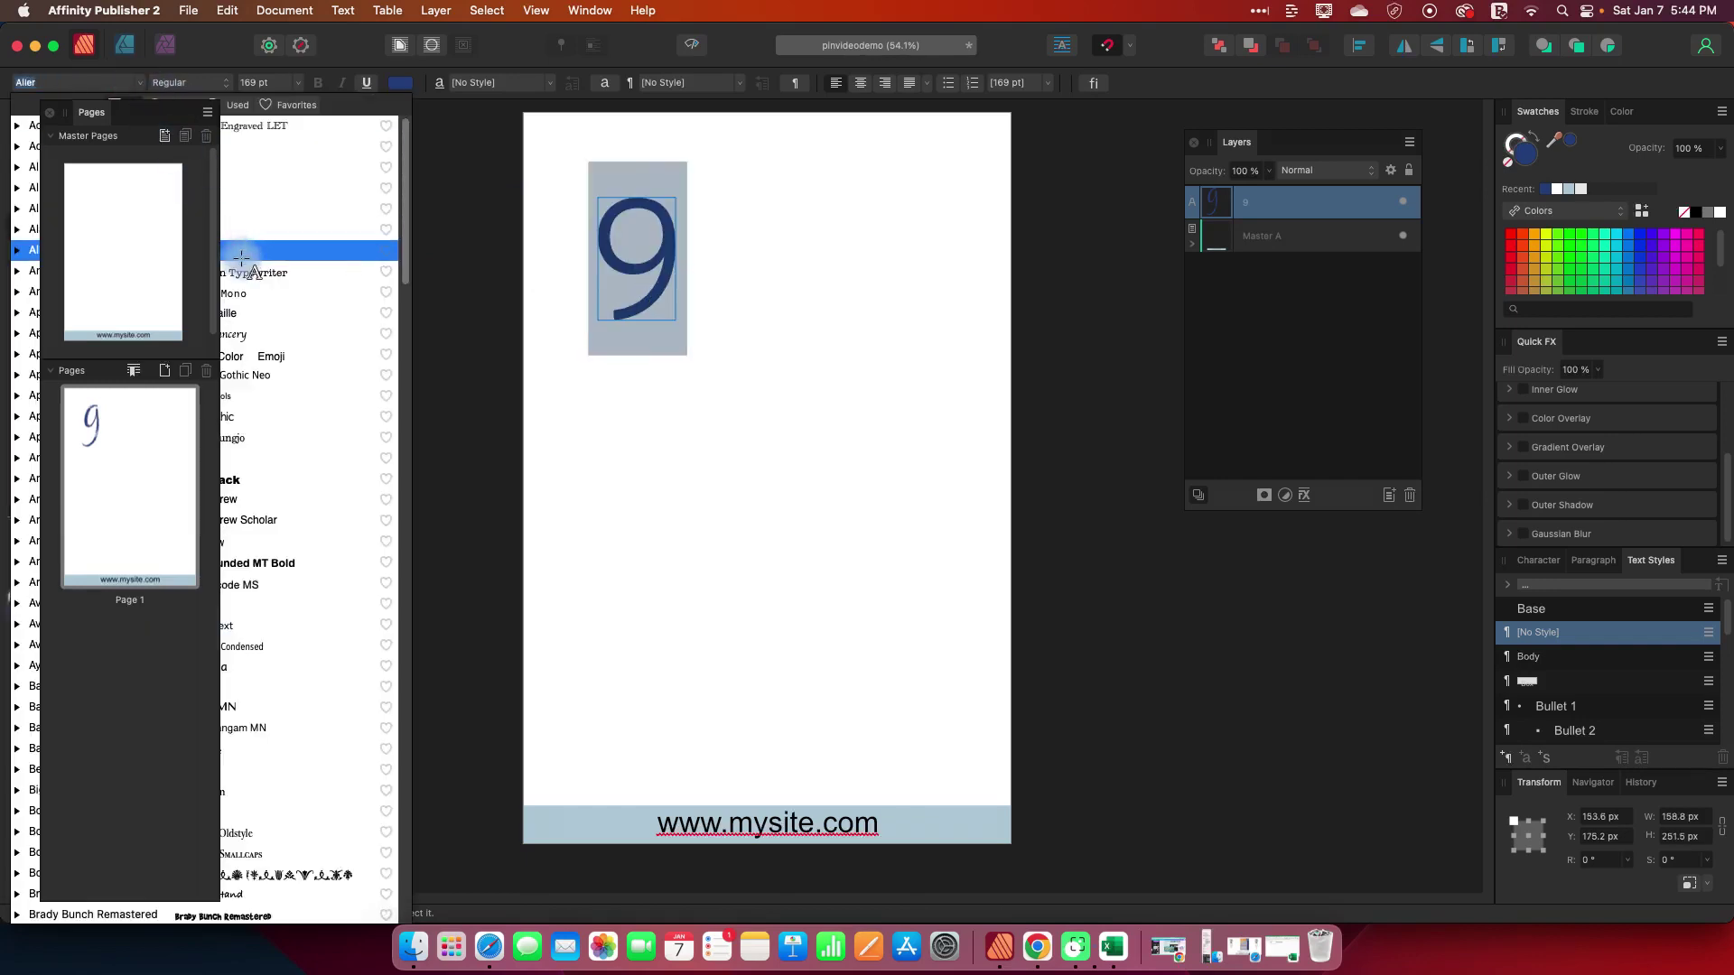
pyautogui.press('Escape')
pyautogui.click(77, 82)
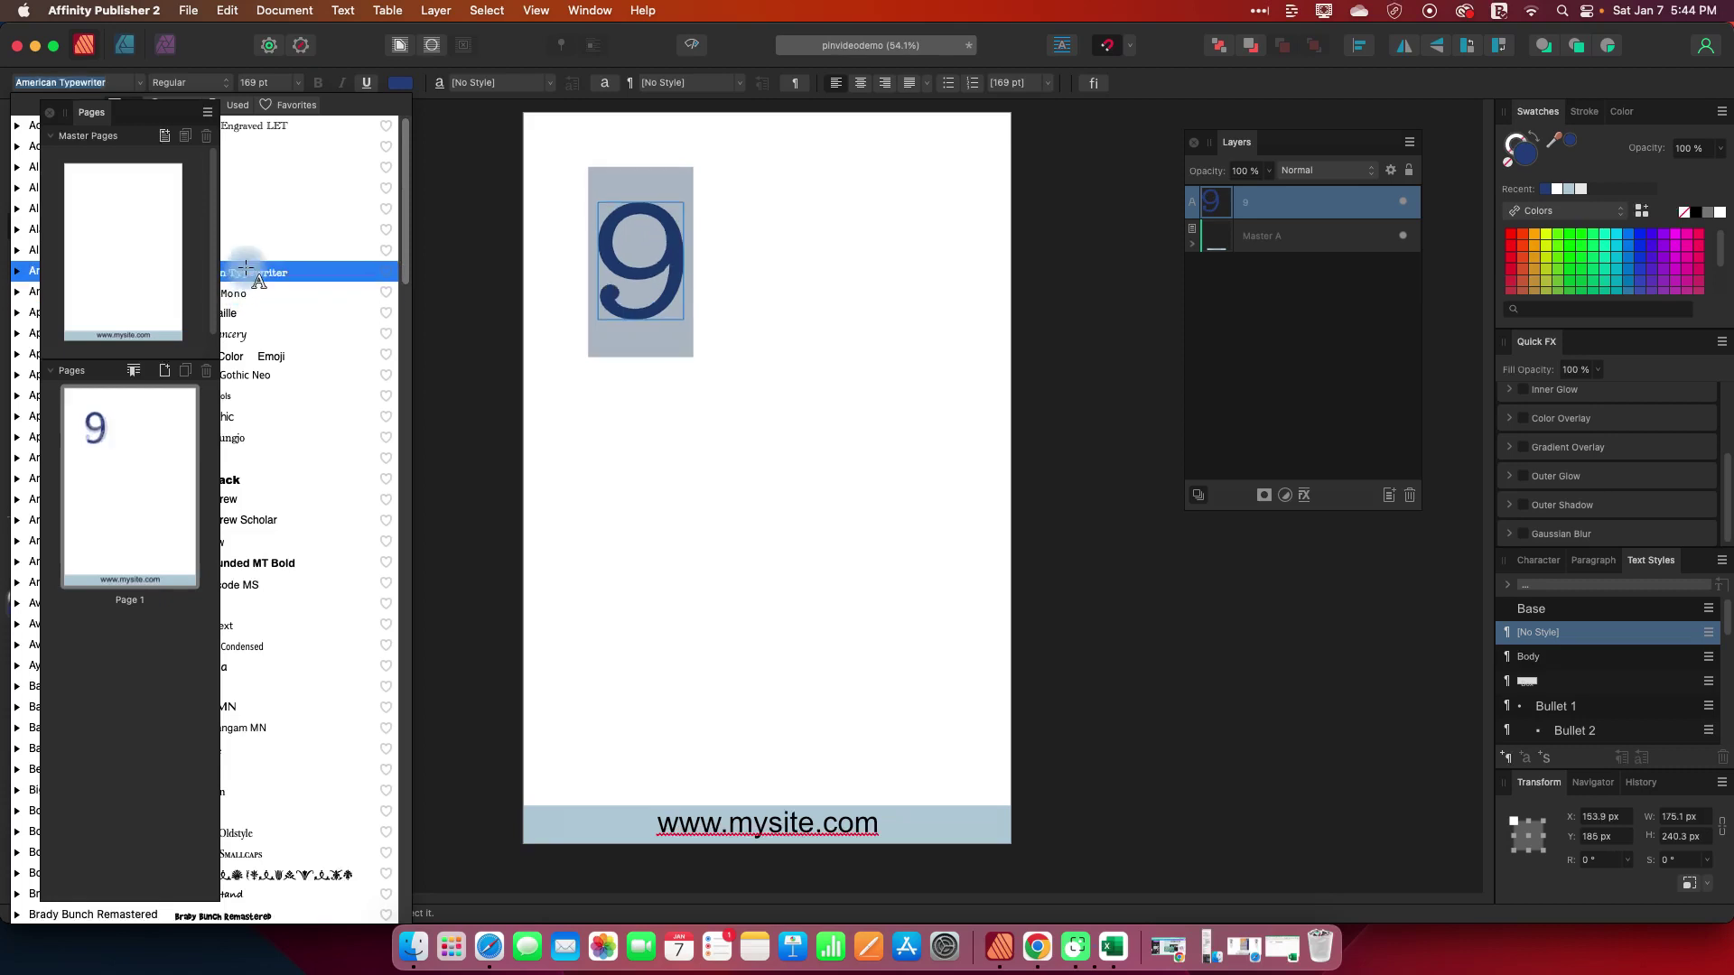
pyautogui.click(245, 271)
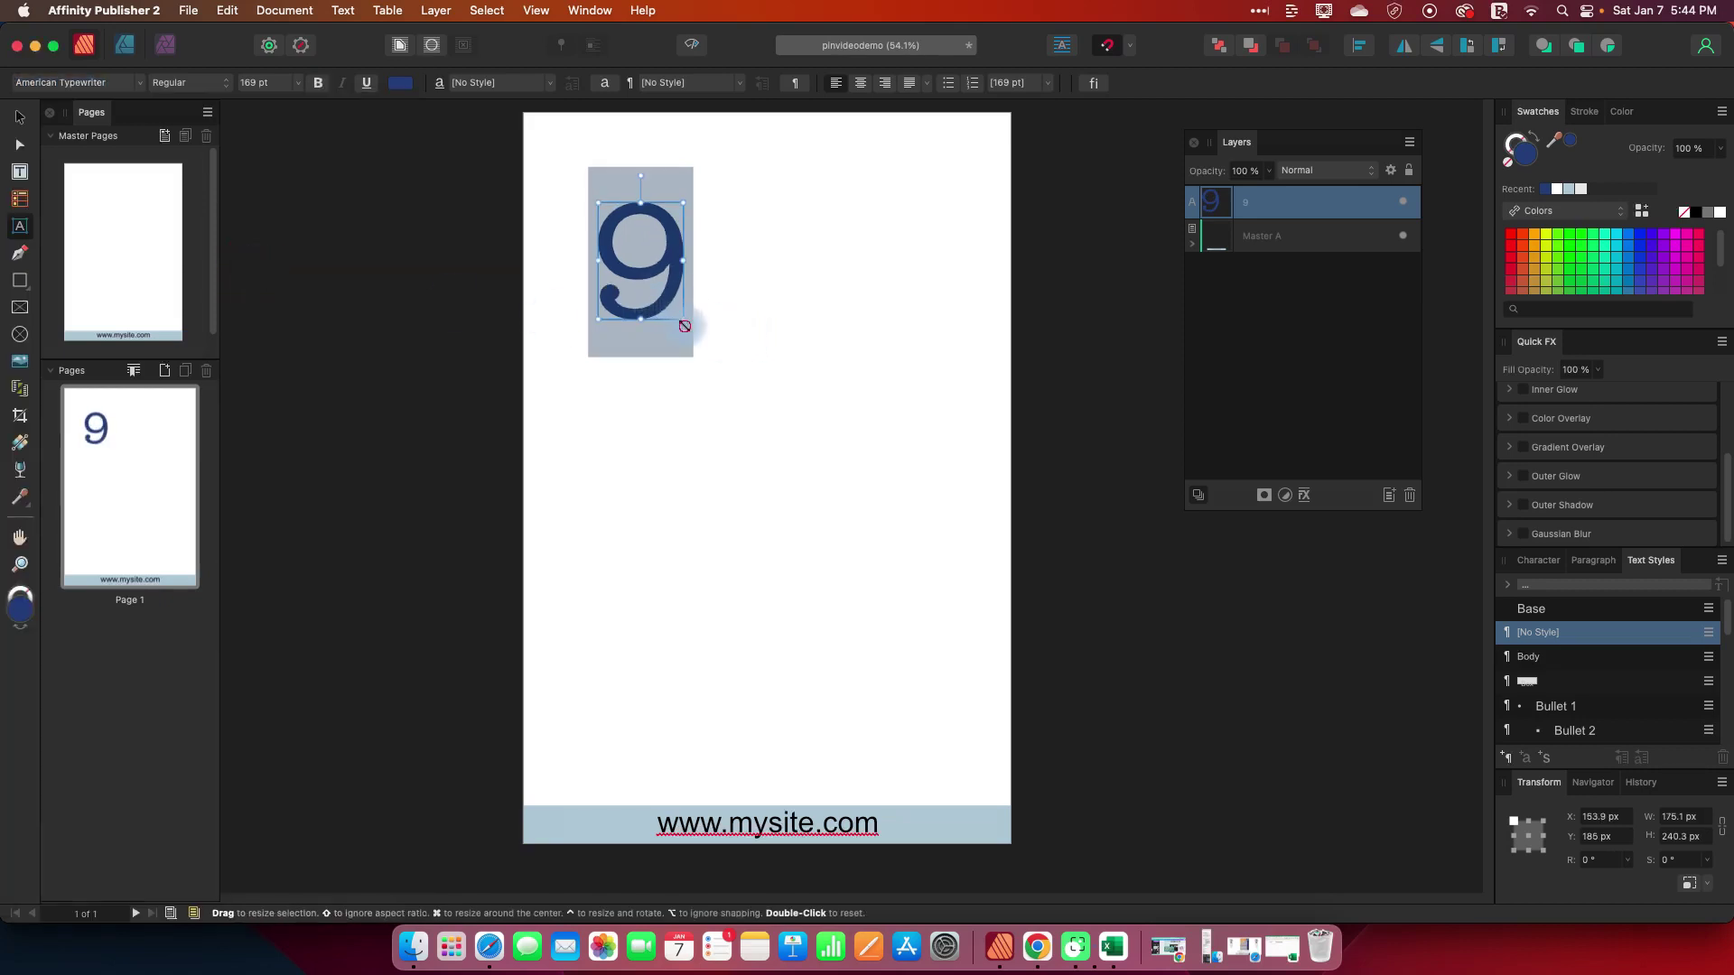
pyautogui.moveTo(685, 326); pyautogui.dragTo(718, 348)
pyautogui.click(20, 118)
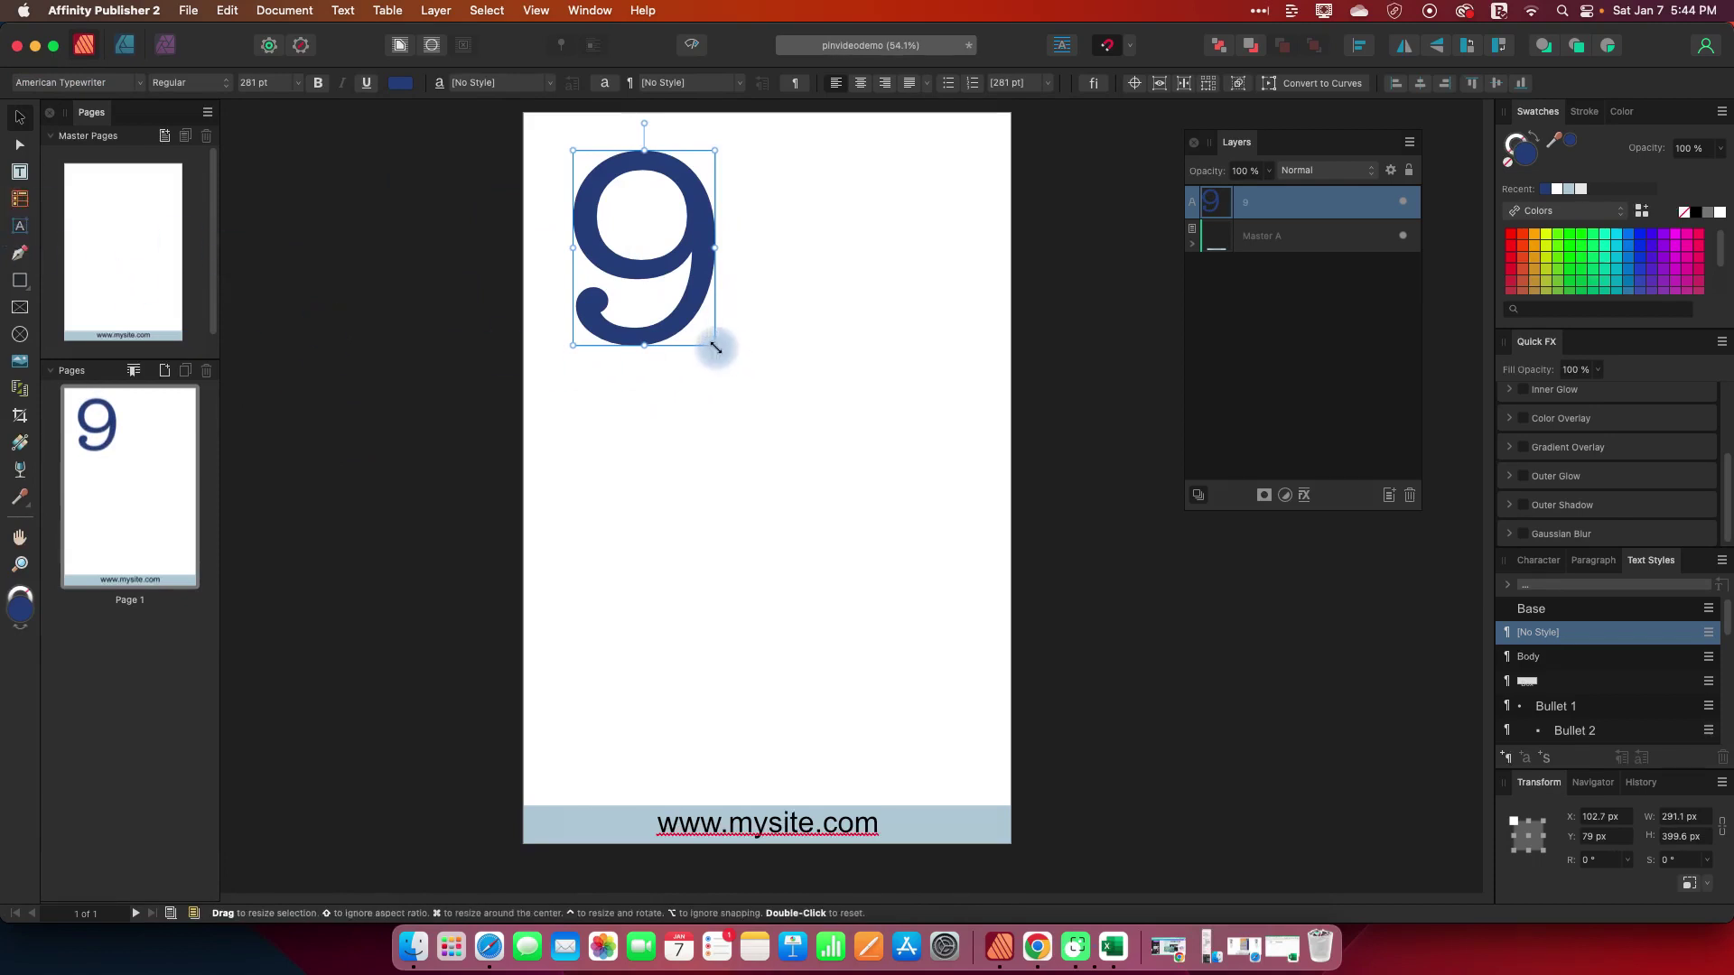
pyautogui.moveTo(716, 347); pyautogui.dragTo(703, 327)
pyautogui.click(425, 395)
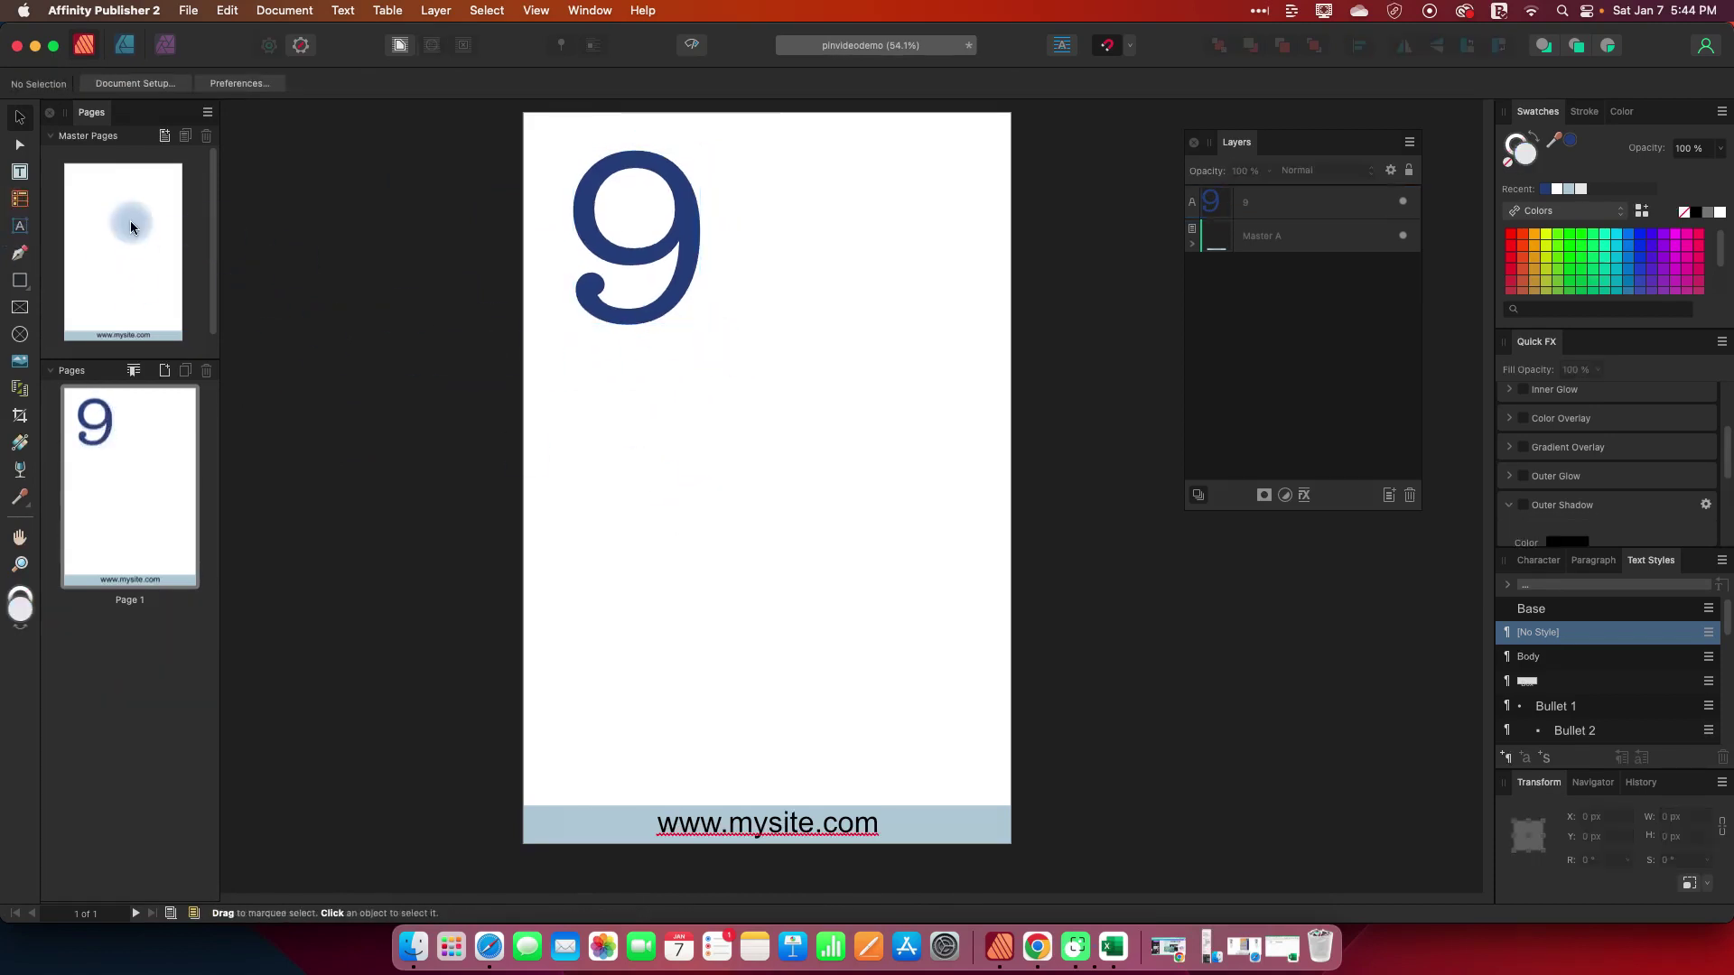
pyautogui.click(20, 170)
# Draw a text frame below the 9 and set its text size to 64 pt.
pyautogui.moveTo(581, 340); pyautogui.dragTo(729, 414)
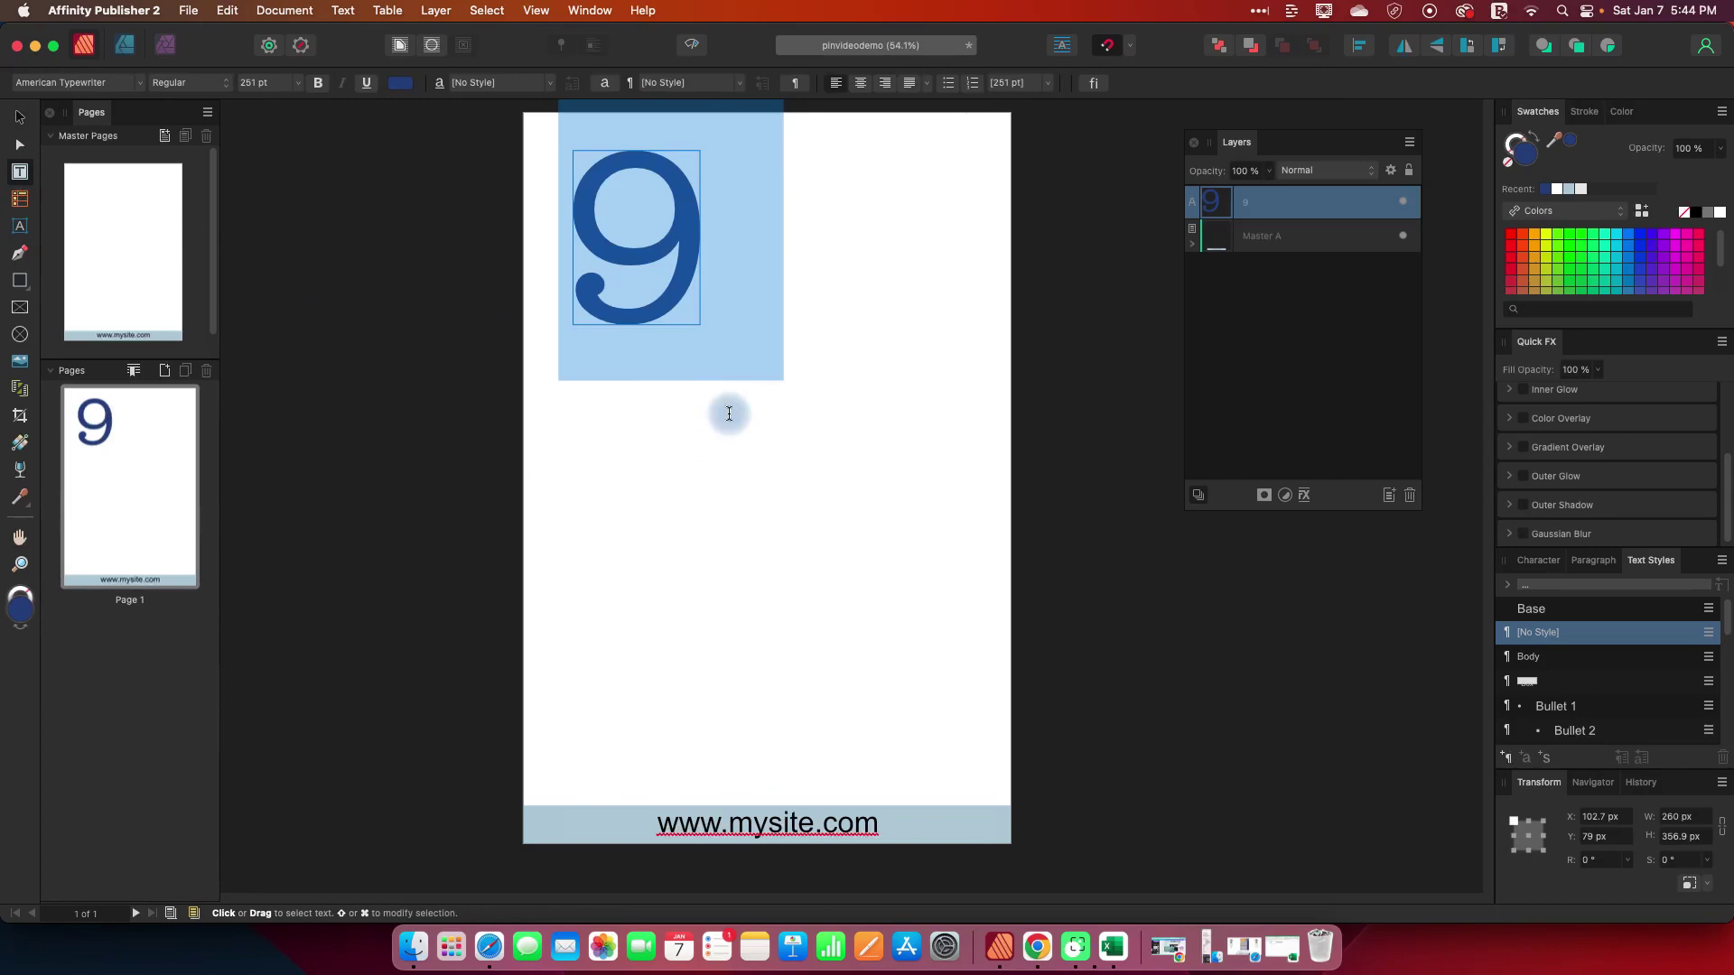
pyautogui.click(619, 388)
pyautogui.click(580, 360)
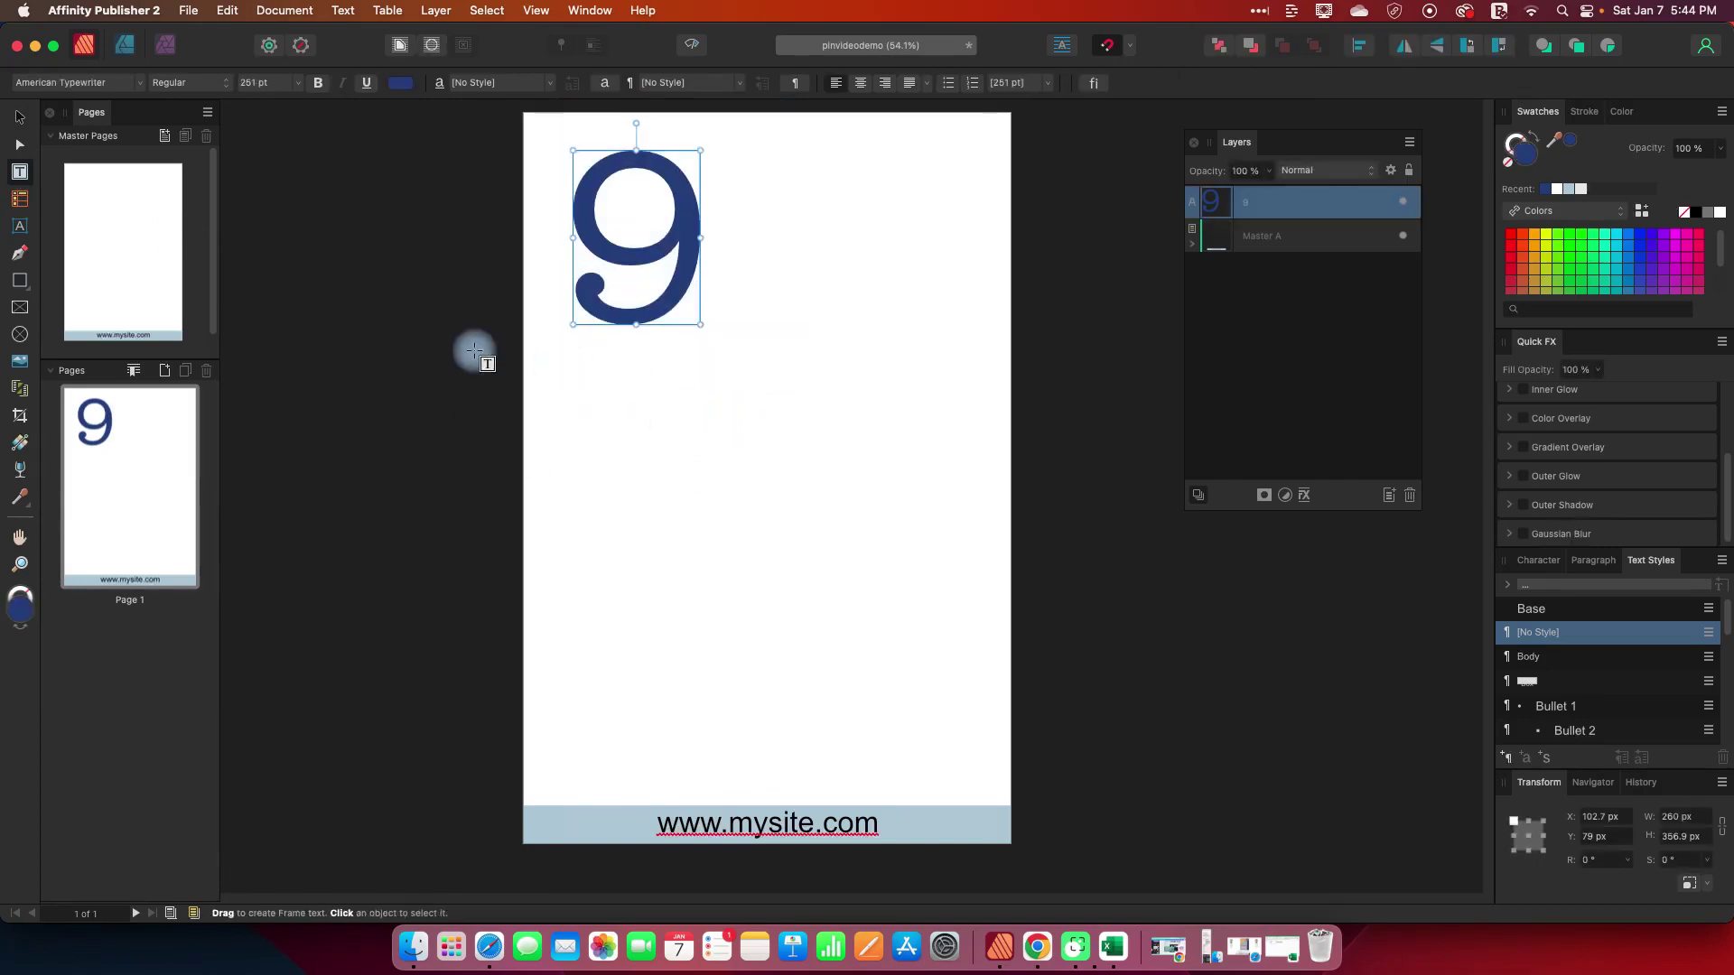
pyautogui.moveTo(623, 422); pyautogui.dragTo(960, 587)
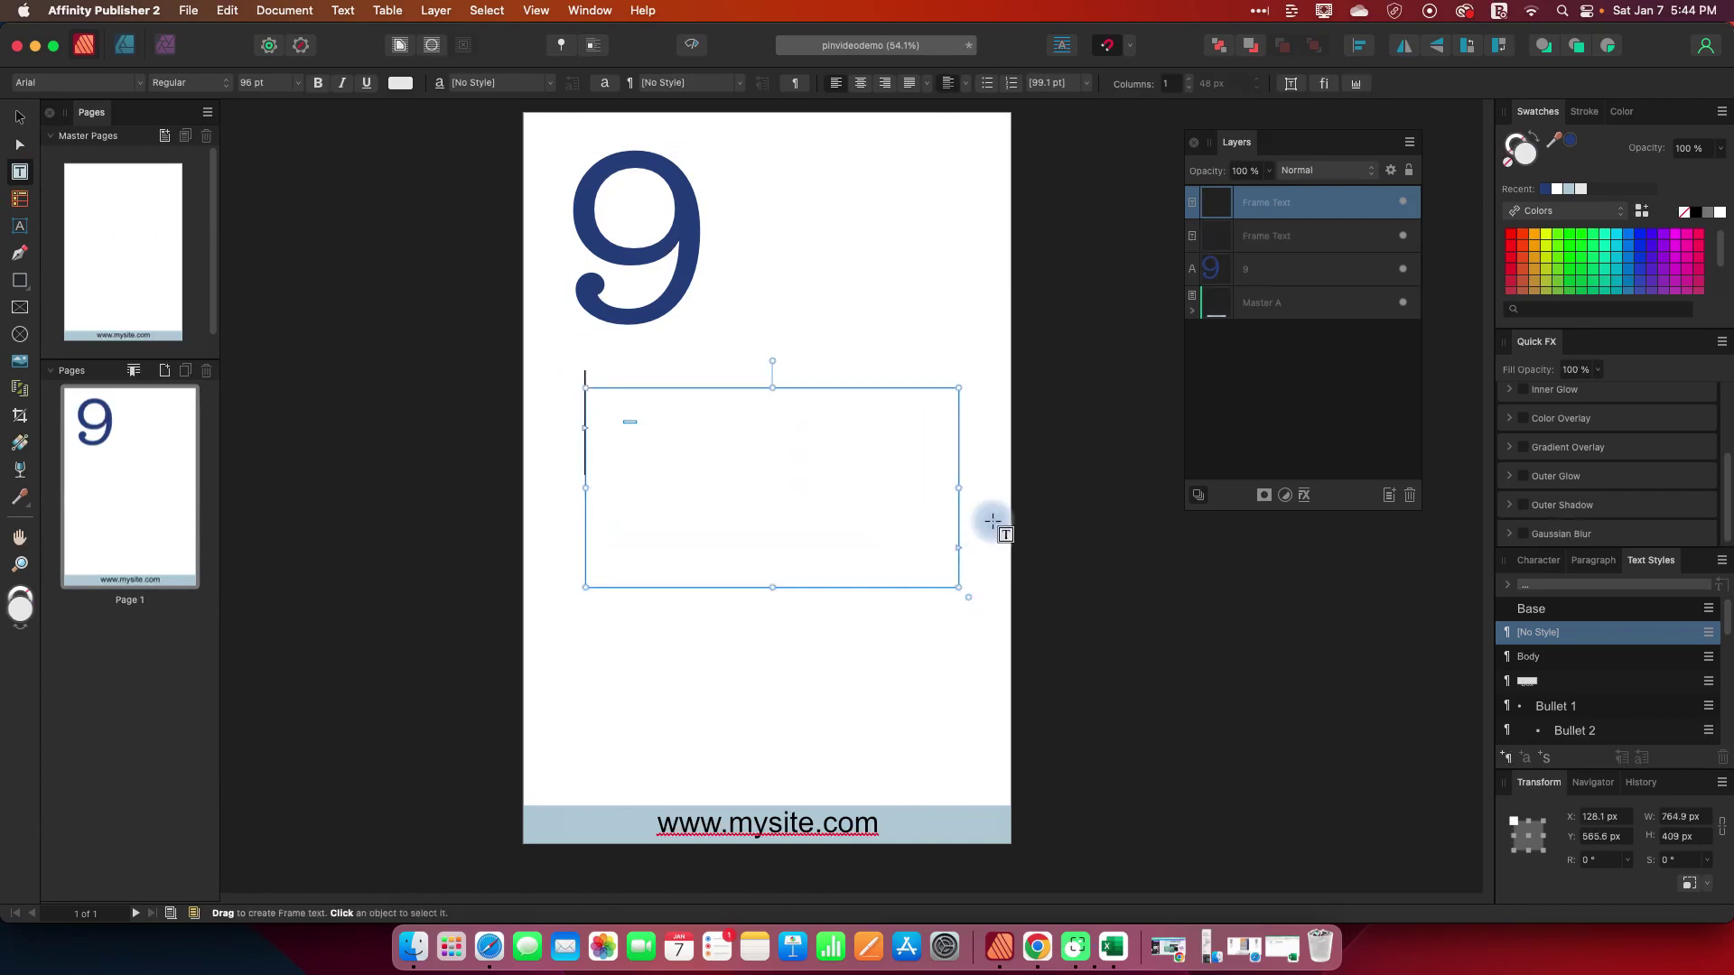
pyautogui.click(263, 81)
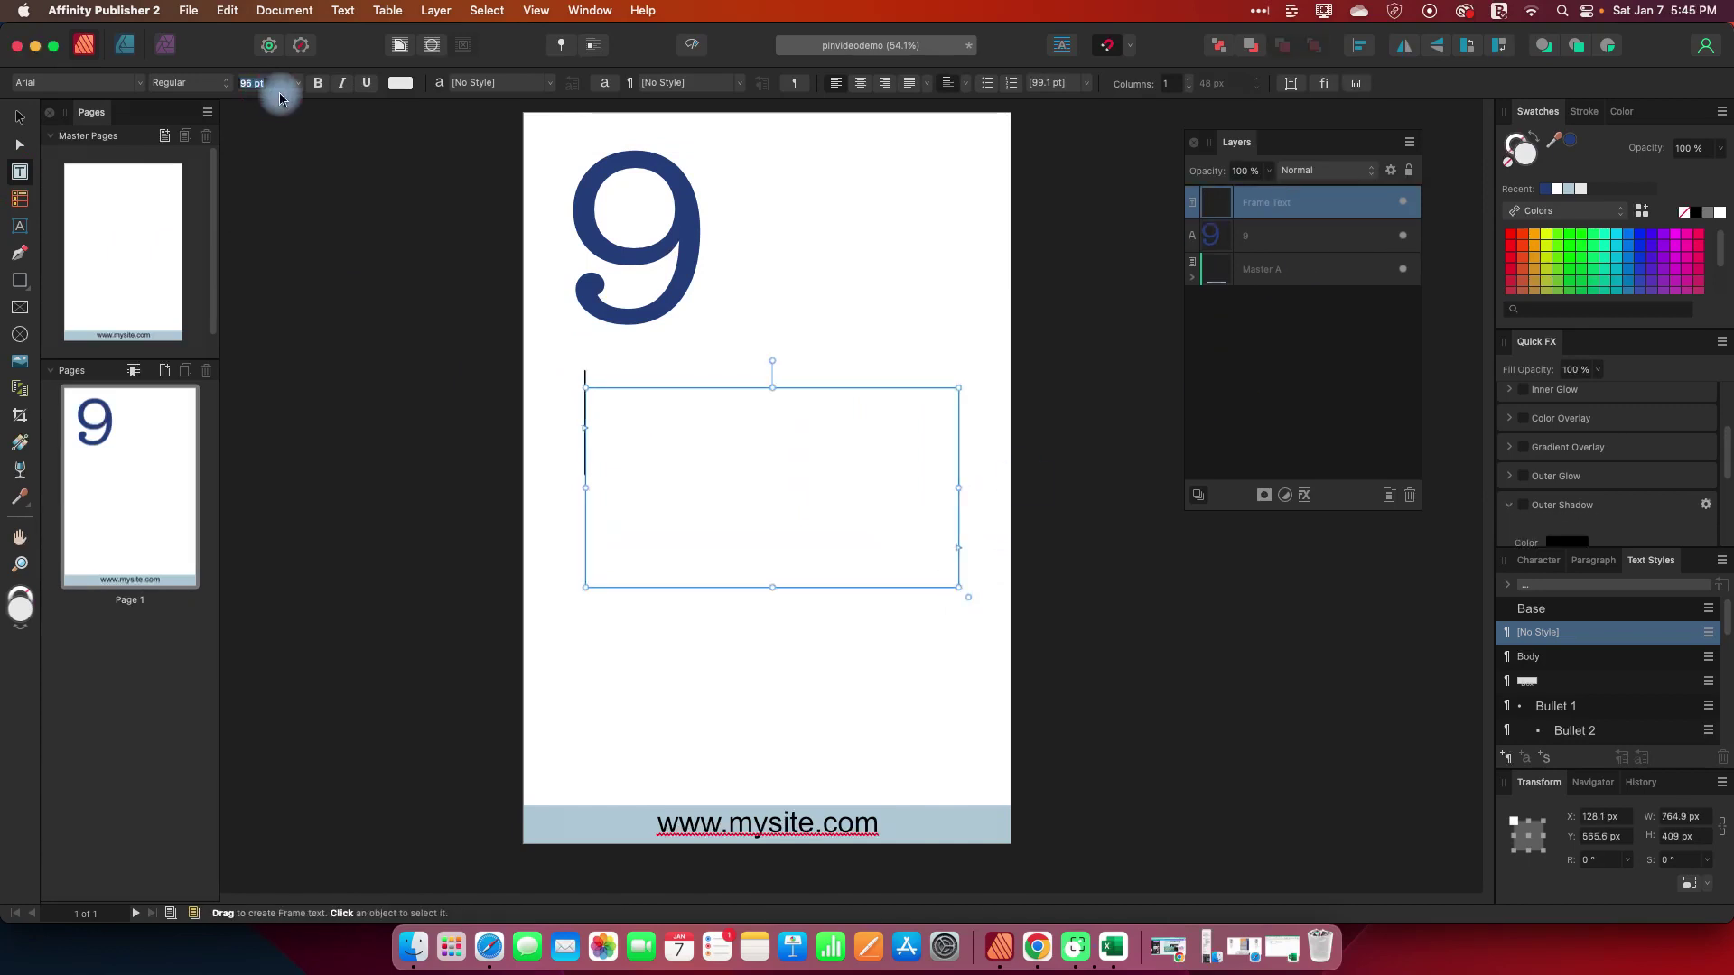
pyautogui.click(293, 91)
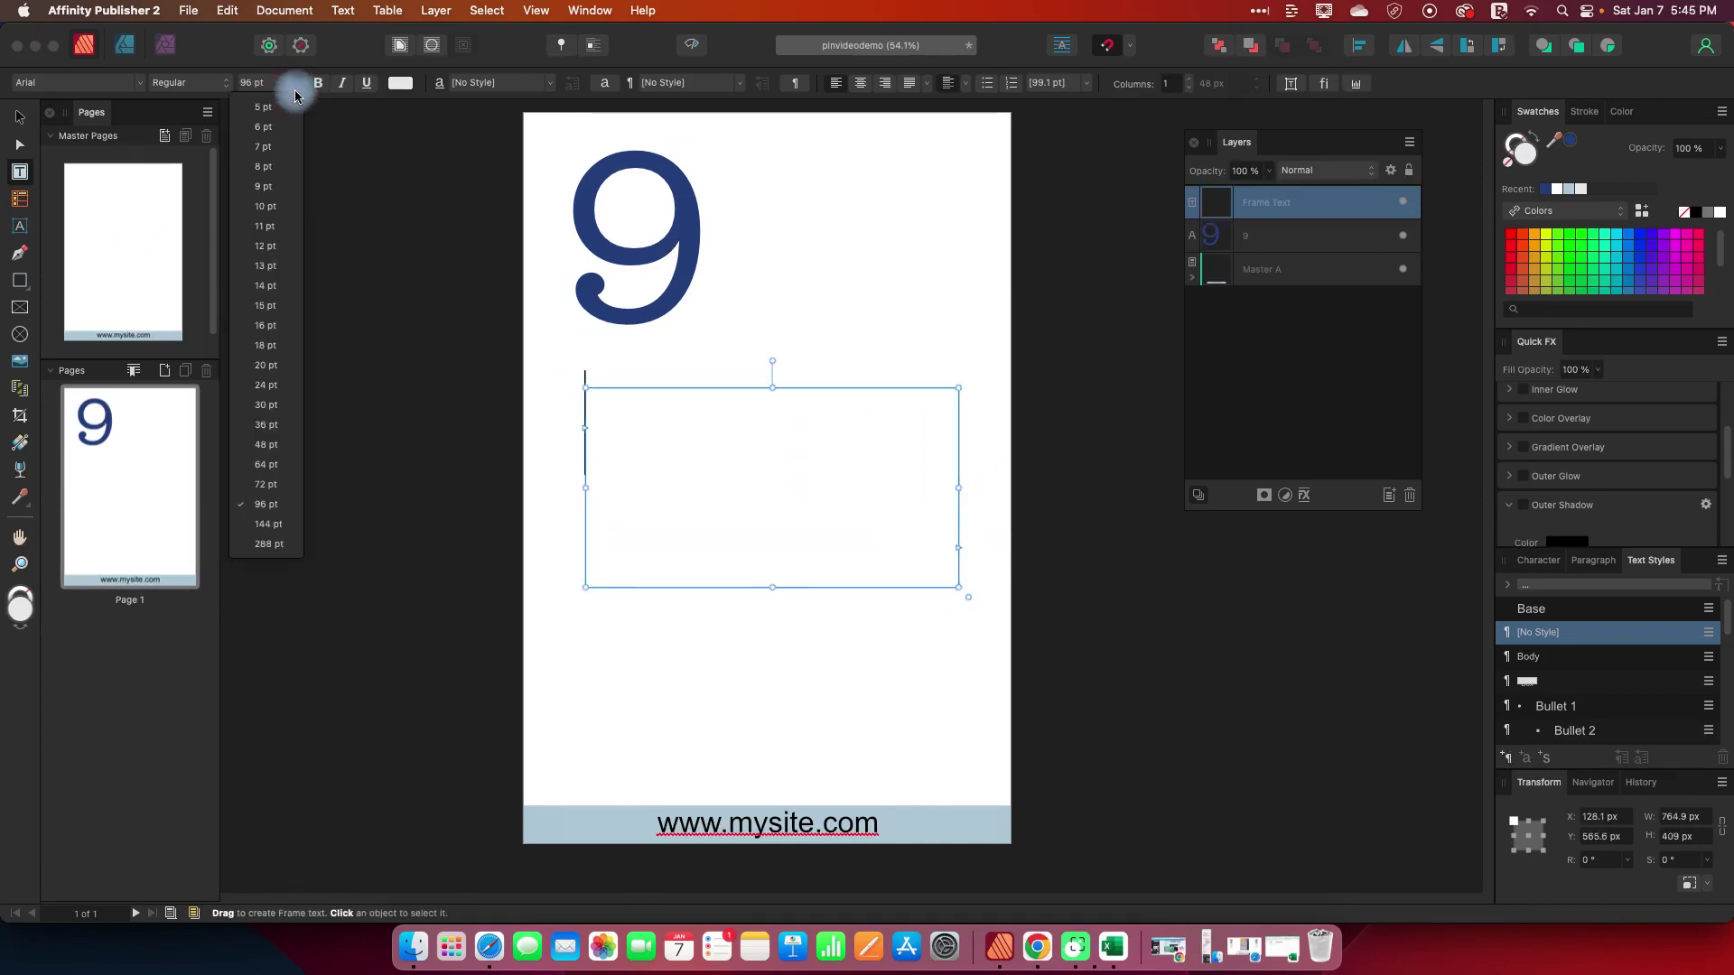
pyautogui.click(263, 466)
pyautogui.press('Escape')
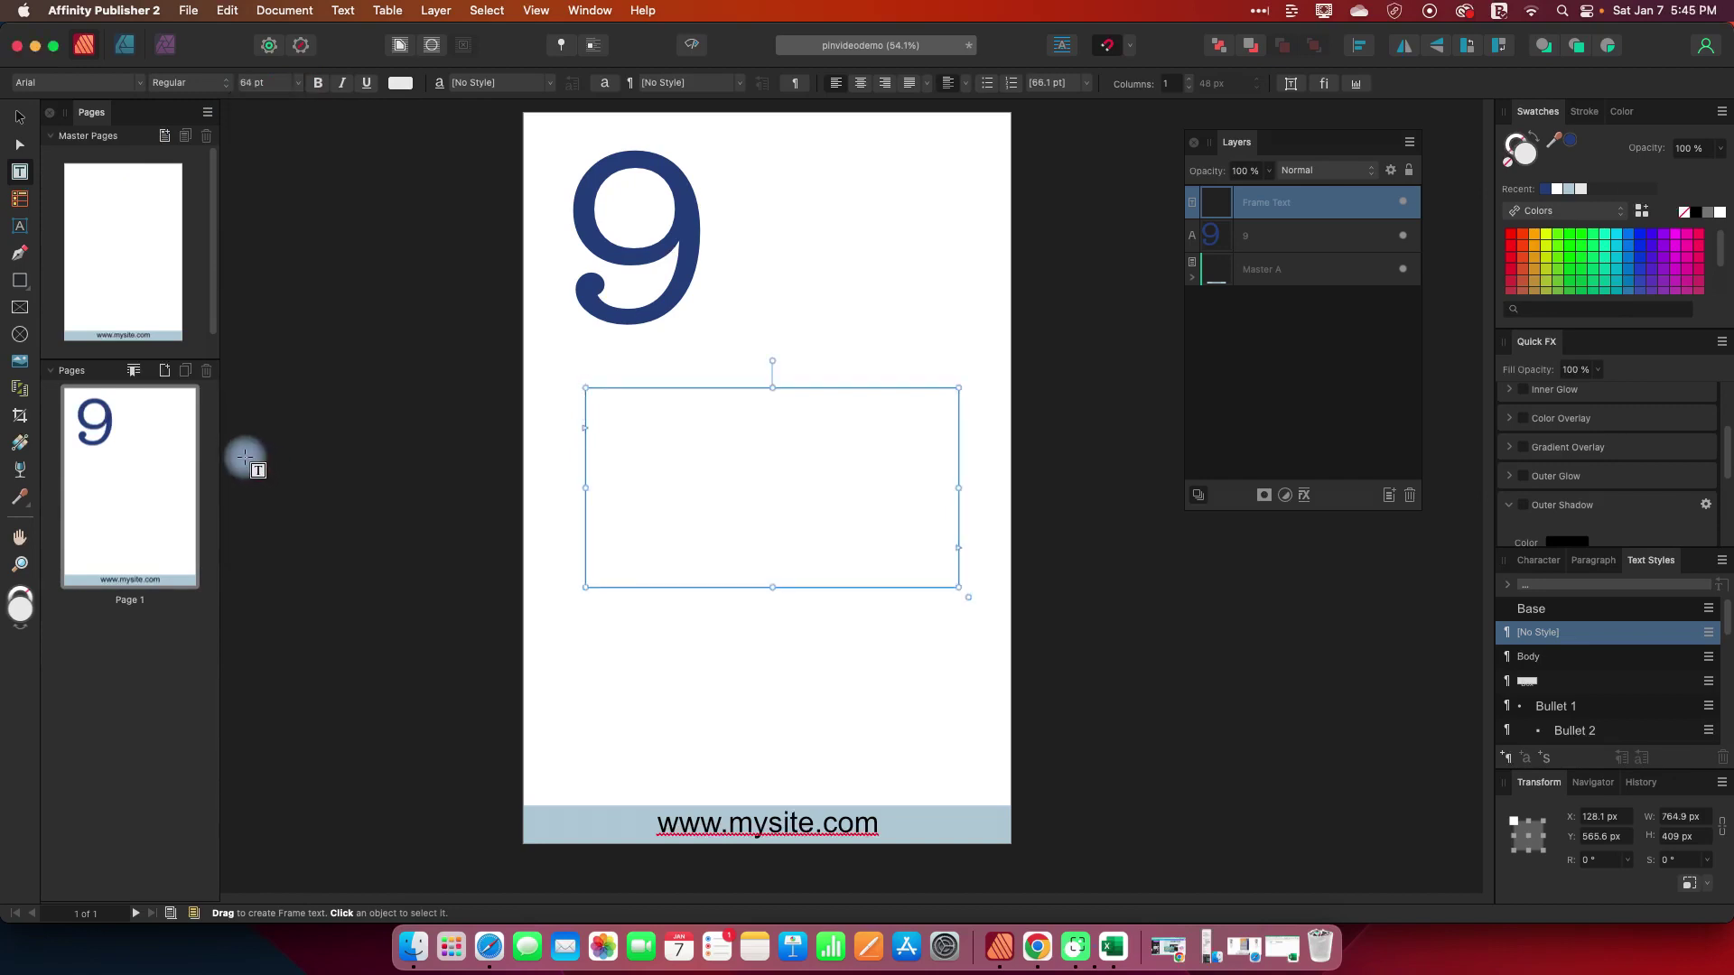
# Type 'Breakfast' and 'Ideas' on two lines in the frame, then select the text.
pyautogui.write('Breake')
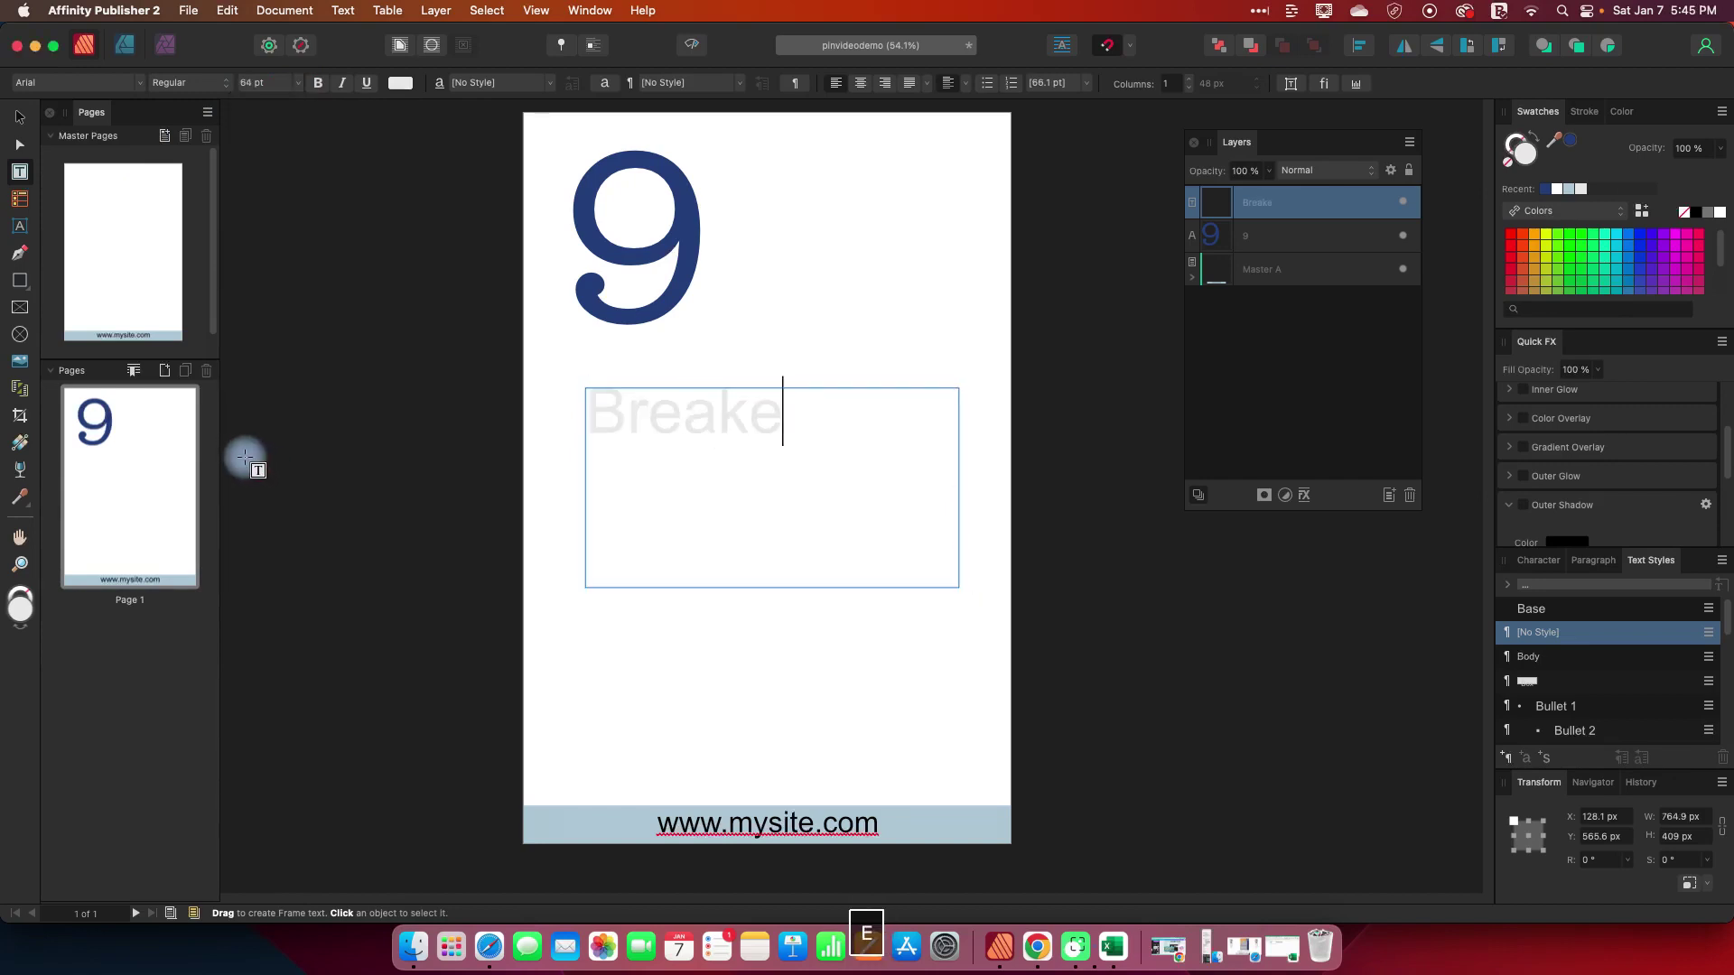
pyautogui.press('BackSpace')
pyautogui.write('fast')
pyautogui.press('Return')
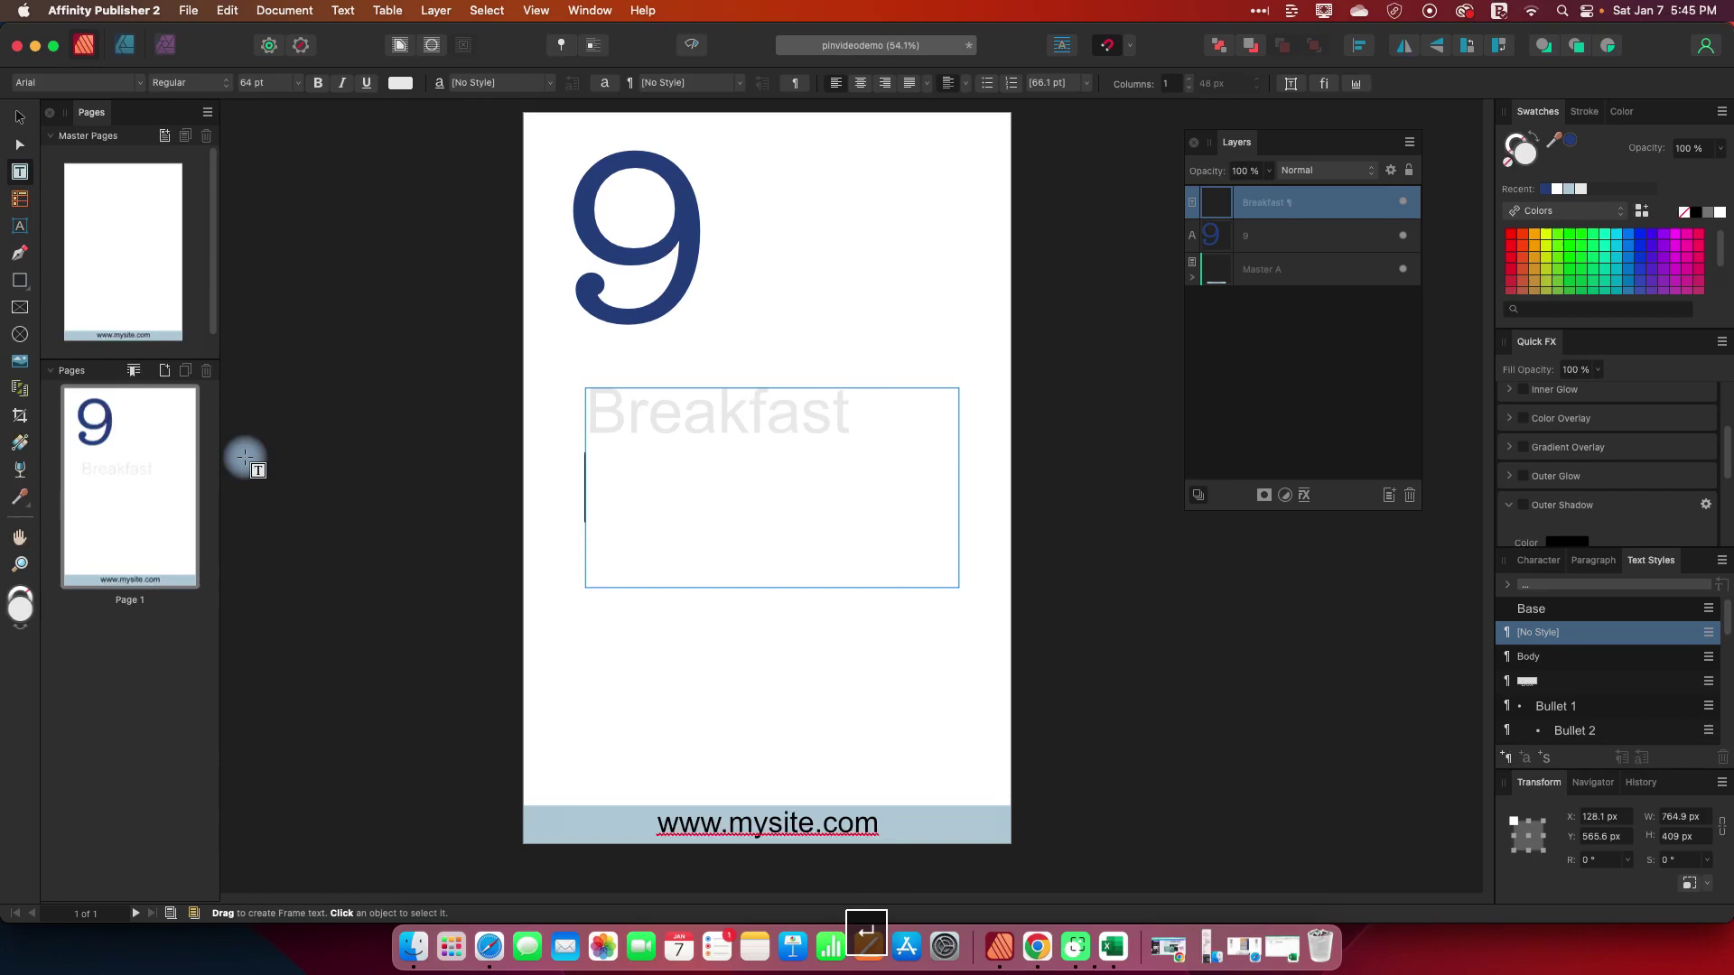
pyautogui.write('OID')
pyautogui.press('BackSpace')
pyautogui.press('BackSpace')
pyautogui.write('Ideas')
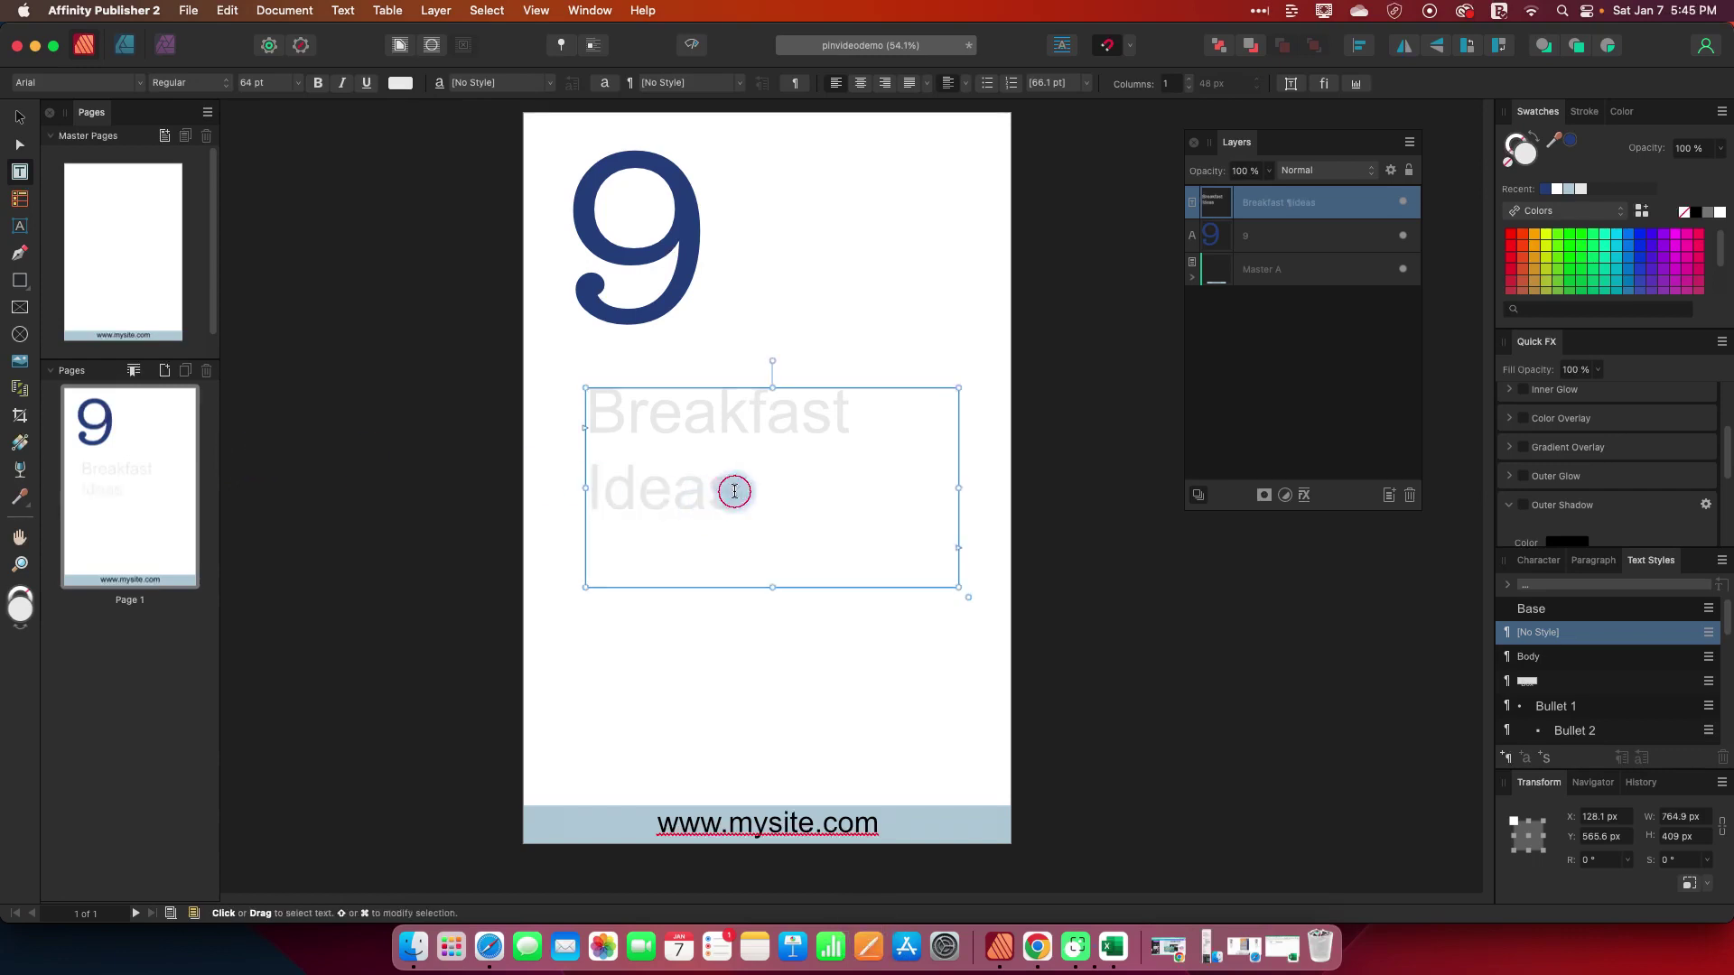
pyautogui.moveTo(735, 496); pyautogui.dragTo(582, 386)
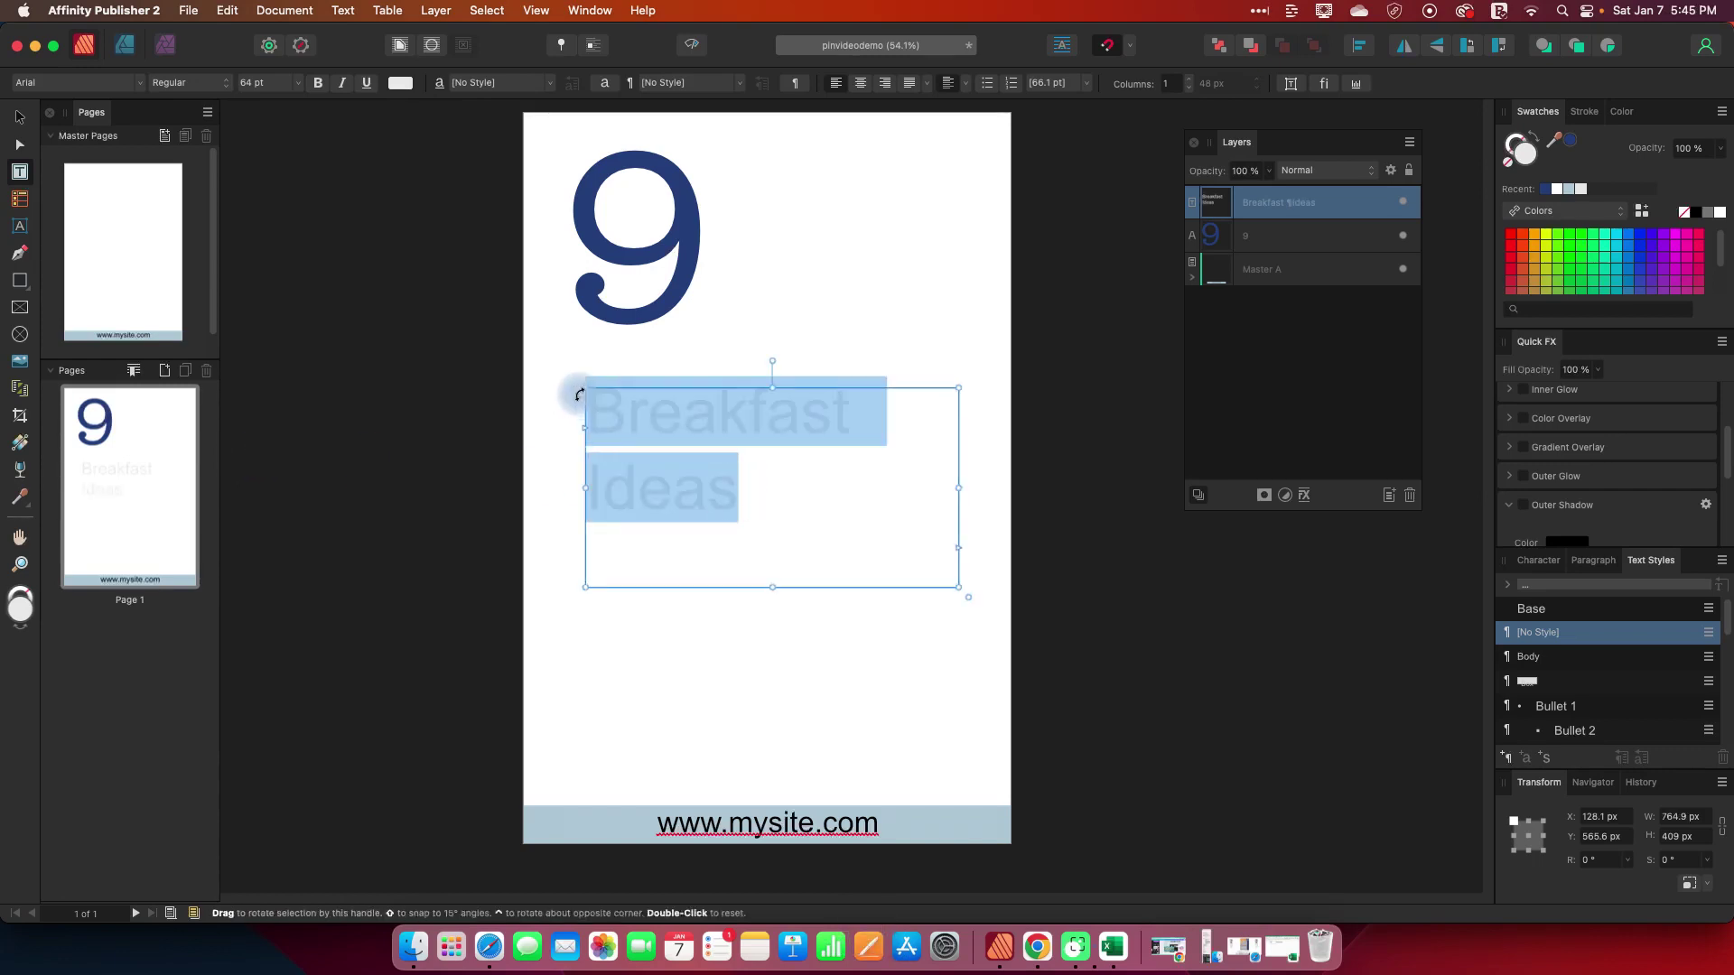
# Color Breakfast Ideas dark blue and give it an outer shadow: 0.7 px radius, 0.3 px offset, 5% intensity.
pyautogui.click(1545, 189)
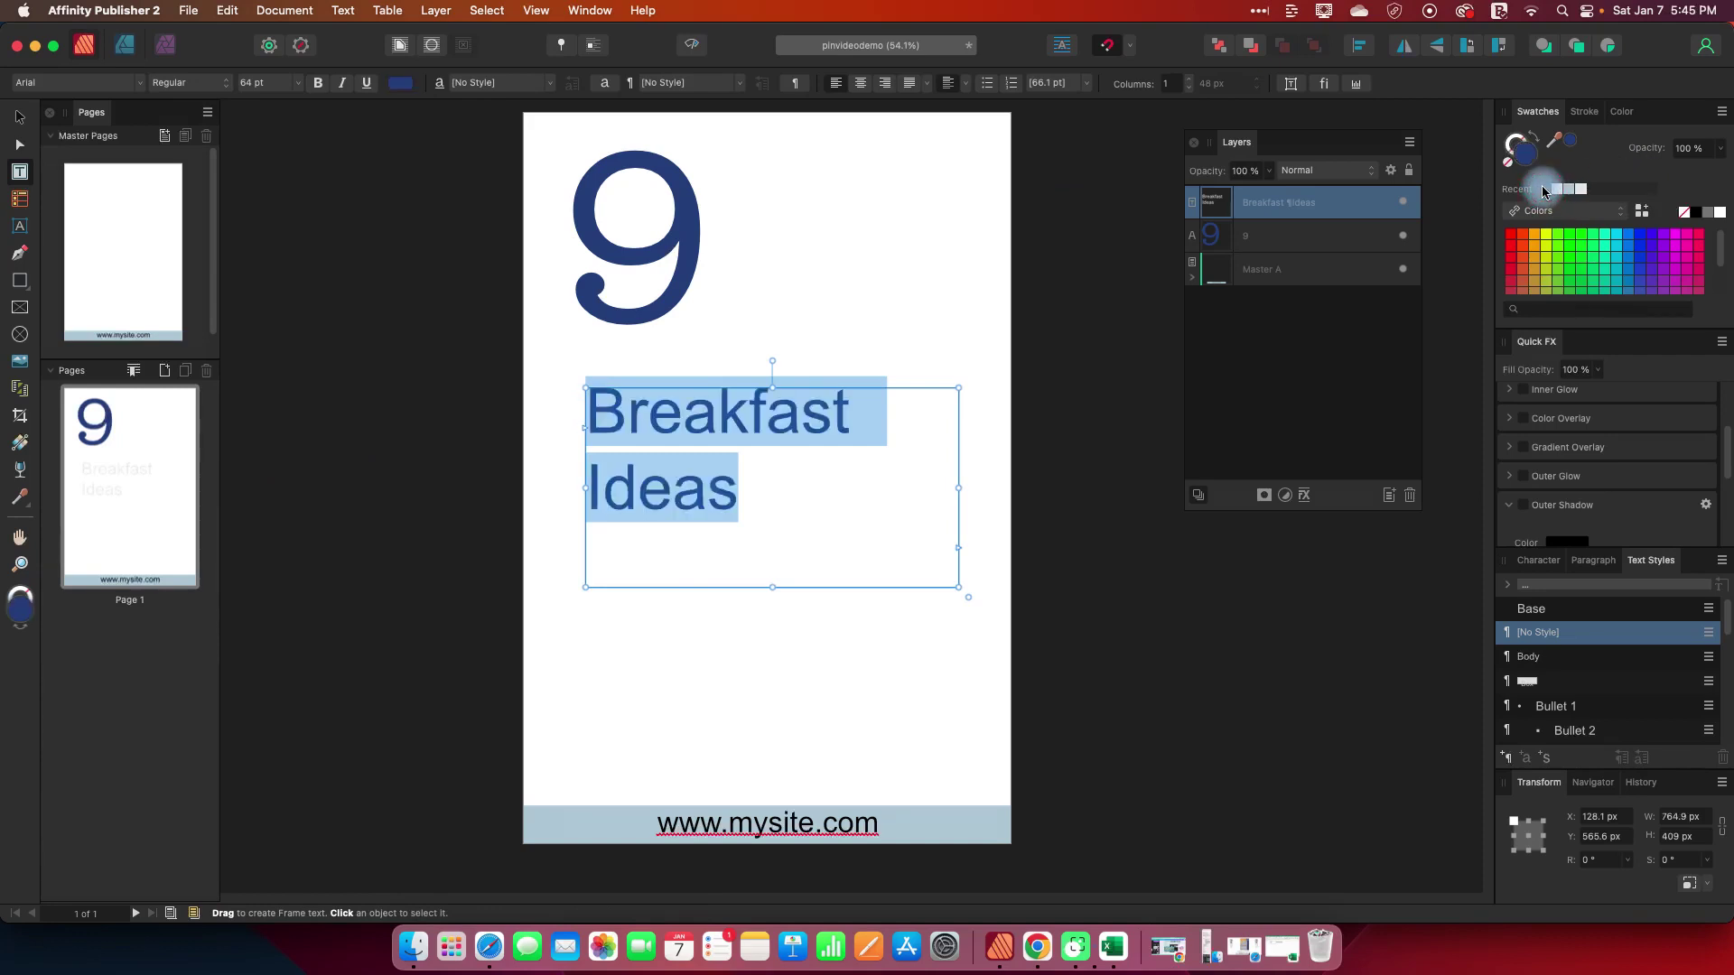
pyautogui.click(1304, 496)
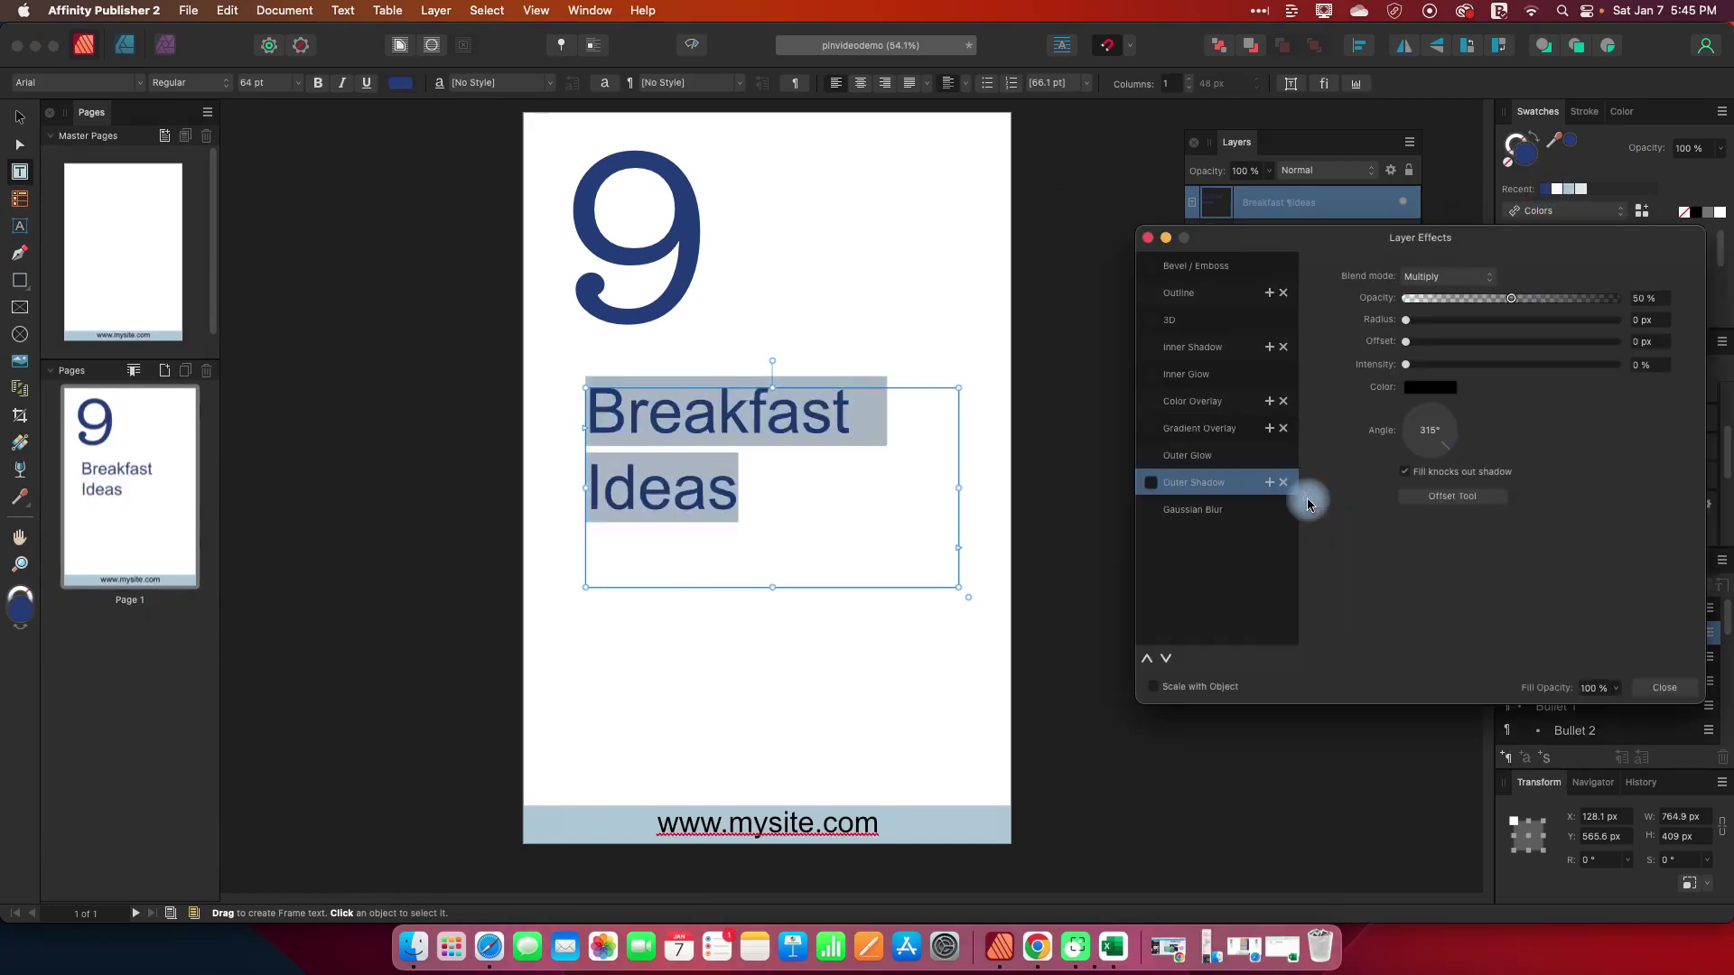
pyautogui.click(1151, 483)
pyautogui.moveTo(1406, 320)
pyautogui.mouseDown()
pyautogui.moveTo(1458, 365)
pyautogui.moveTo(1488, 324)
pyautogui.moveTo(1417, 346)
pyautogui.moveTo(1490, 322)
pyautogui.moveTo(1416, 366)
pyautogui.moveTo(1453, 323)
pyautogui.moveTo(1437, 321)
pyautogui.mouseUp()
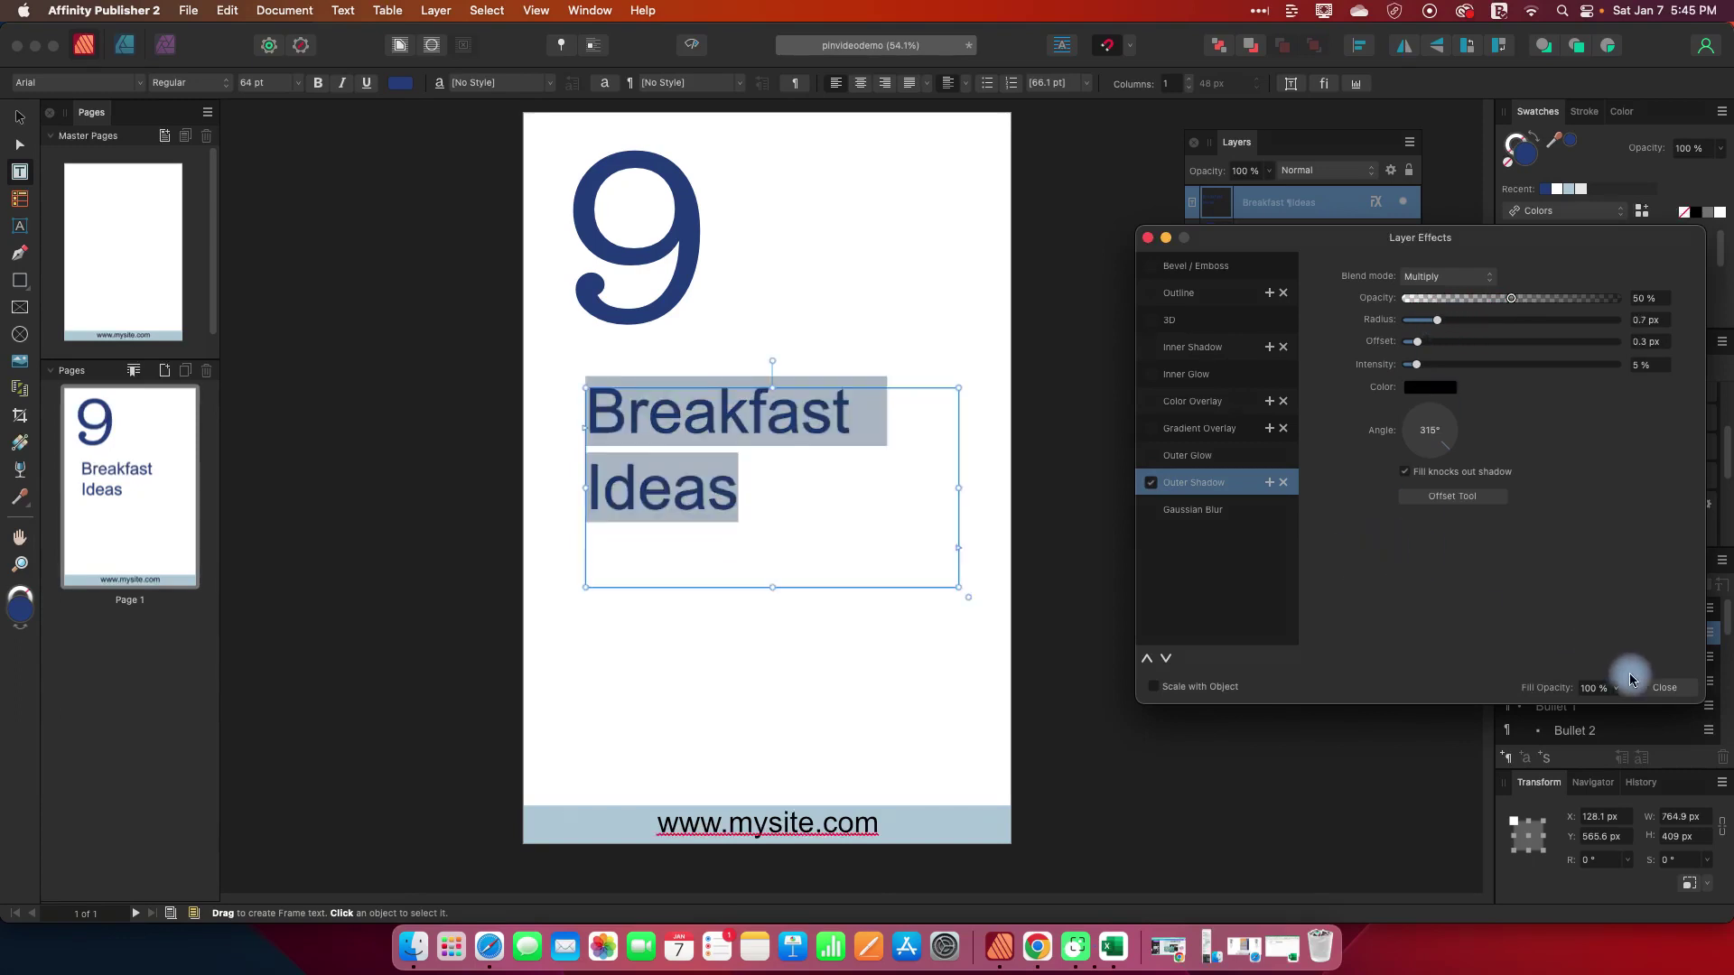
pyautogui.click(1664, 687)
pyautogui.click(1145, 593)
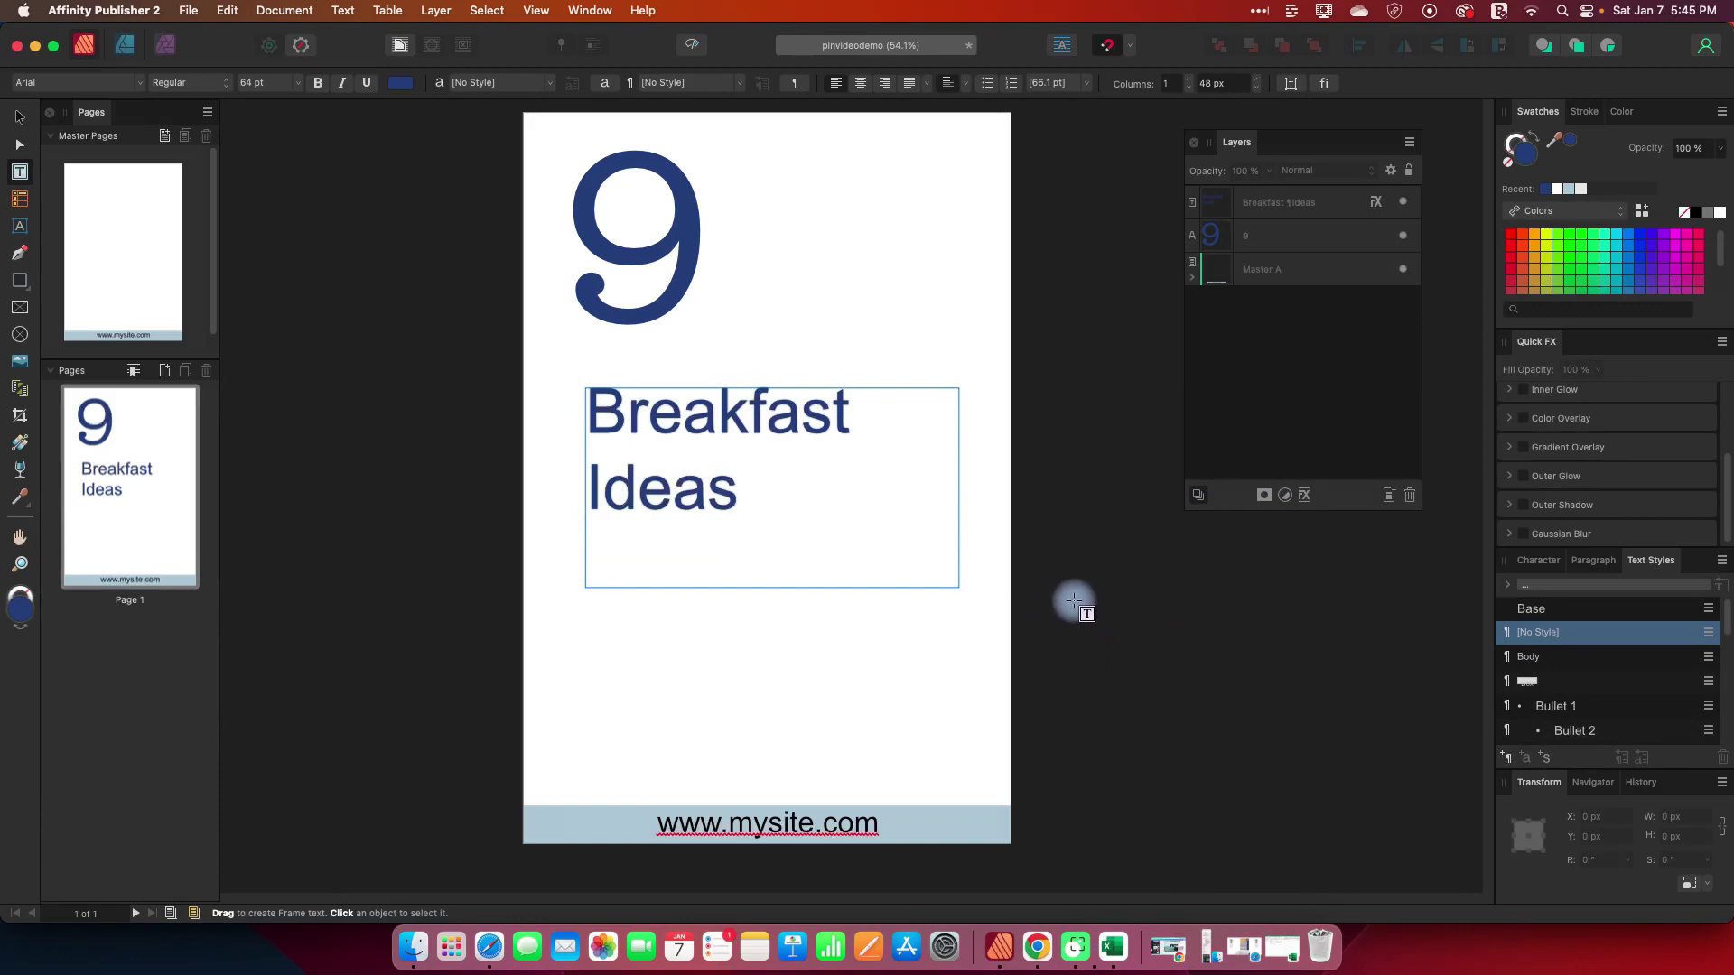
# Draw a 1000 × 1500 px picture frame over the page and move its layer below Master A.
pyautogui.click(19, 310)
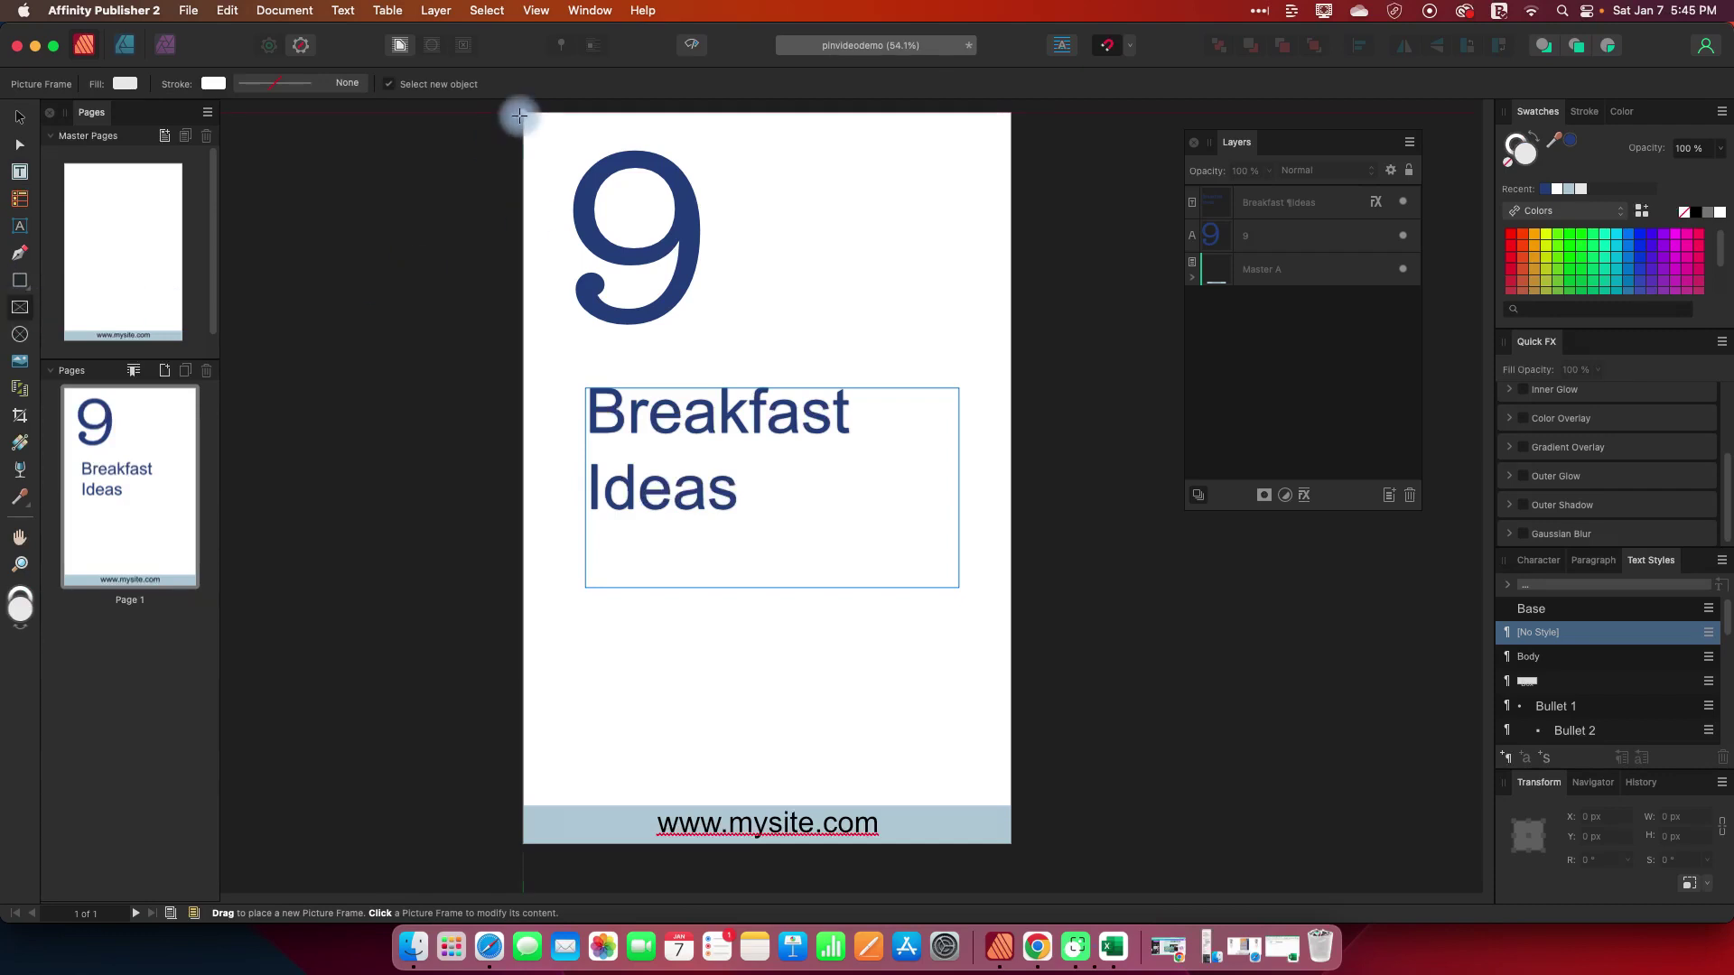
pyautogui.moveTo(524, 109); pyautogui.dragTo(1014, 846)
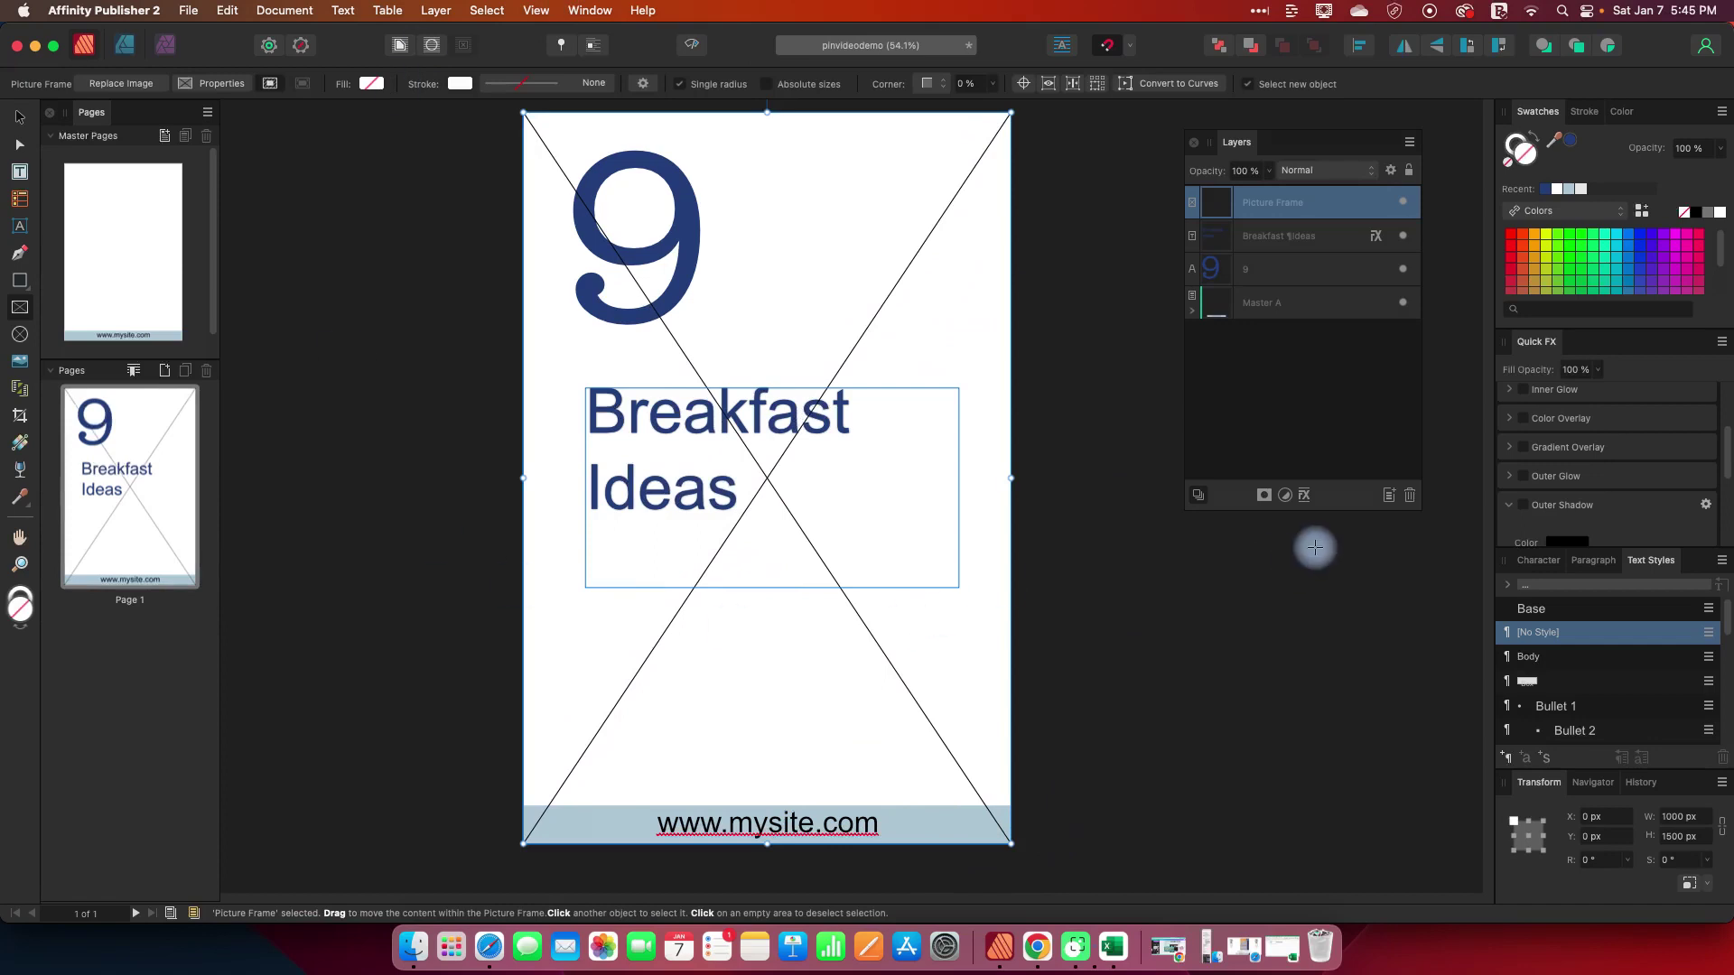
pyautogui.moveTo(1314, 220); pyautogui.dragTo(1206, 332)
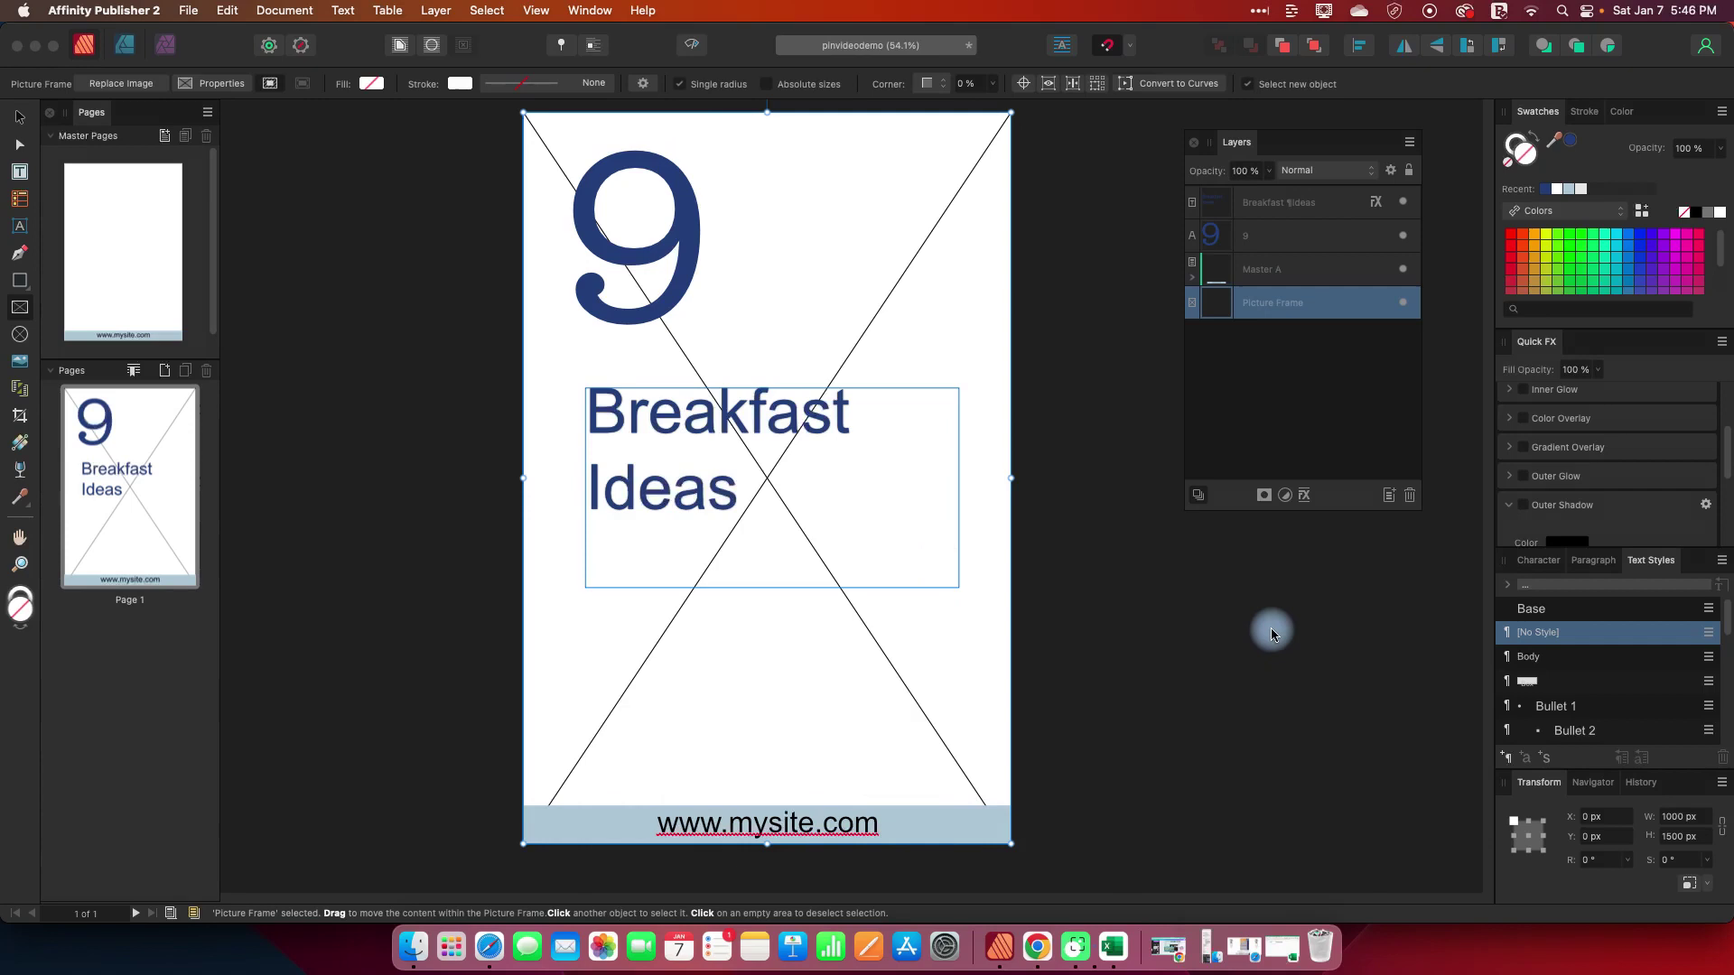
pyautogui.click(590, 13)
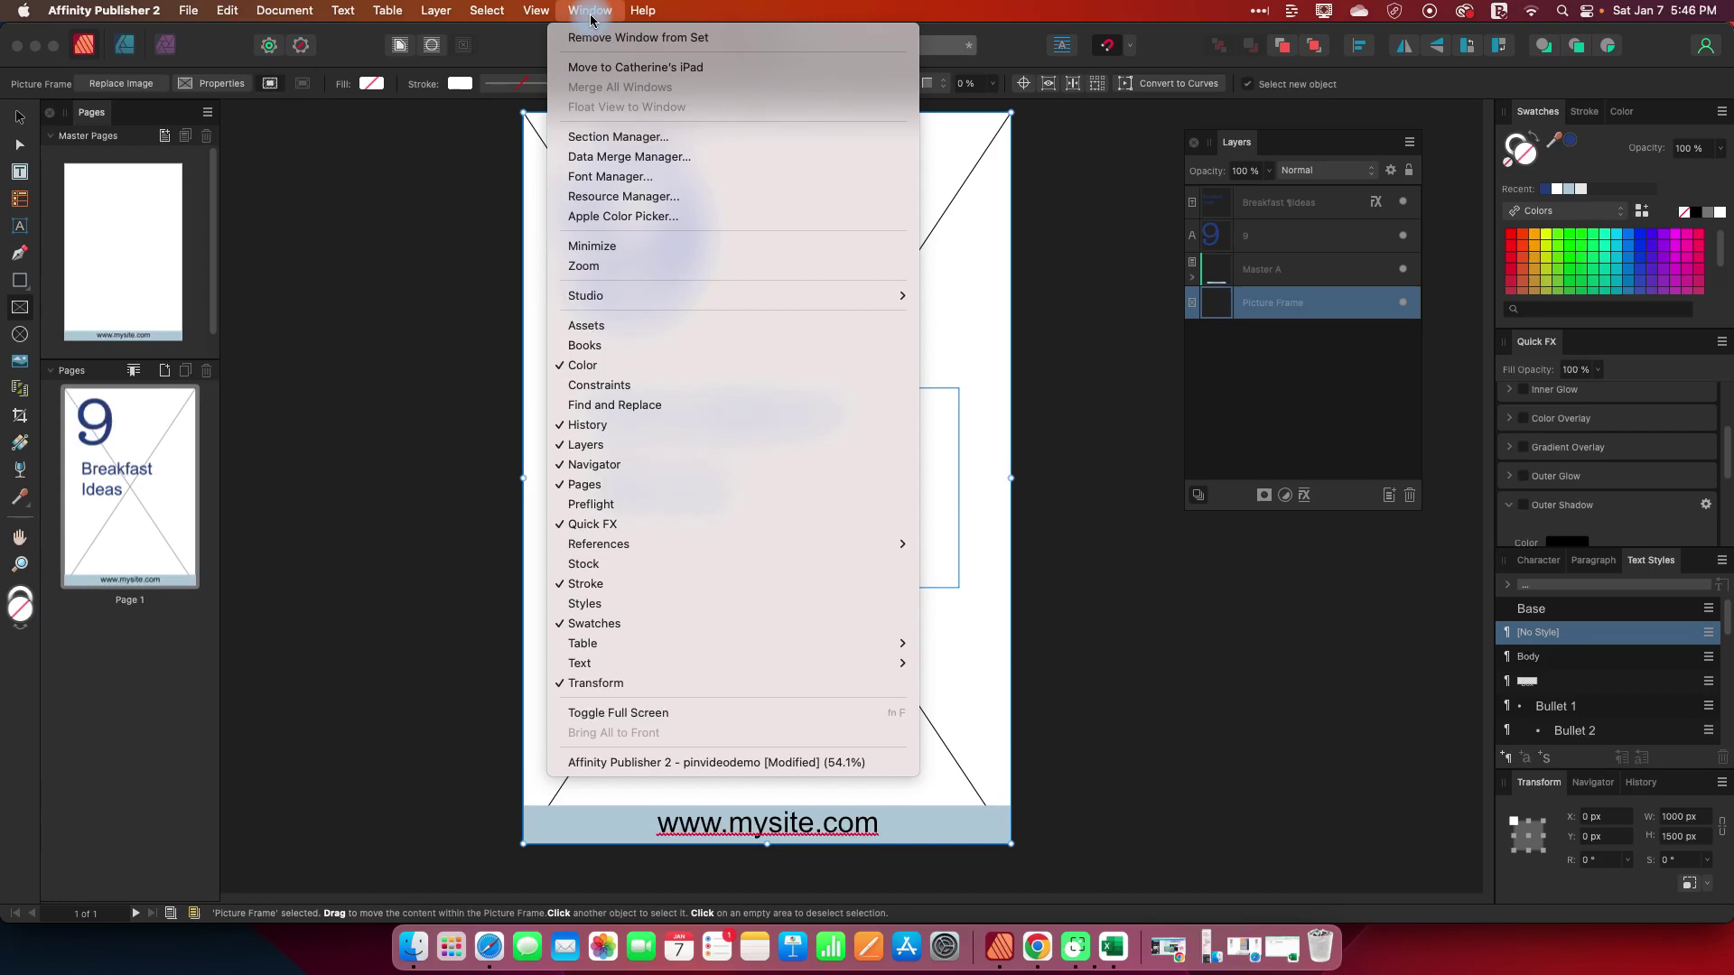
# Add pintitles3.csv as the Data Merge source, enable Preview with record, and minimise the dialog.
pyautogui.click(606, 158)
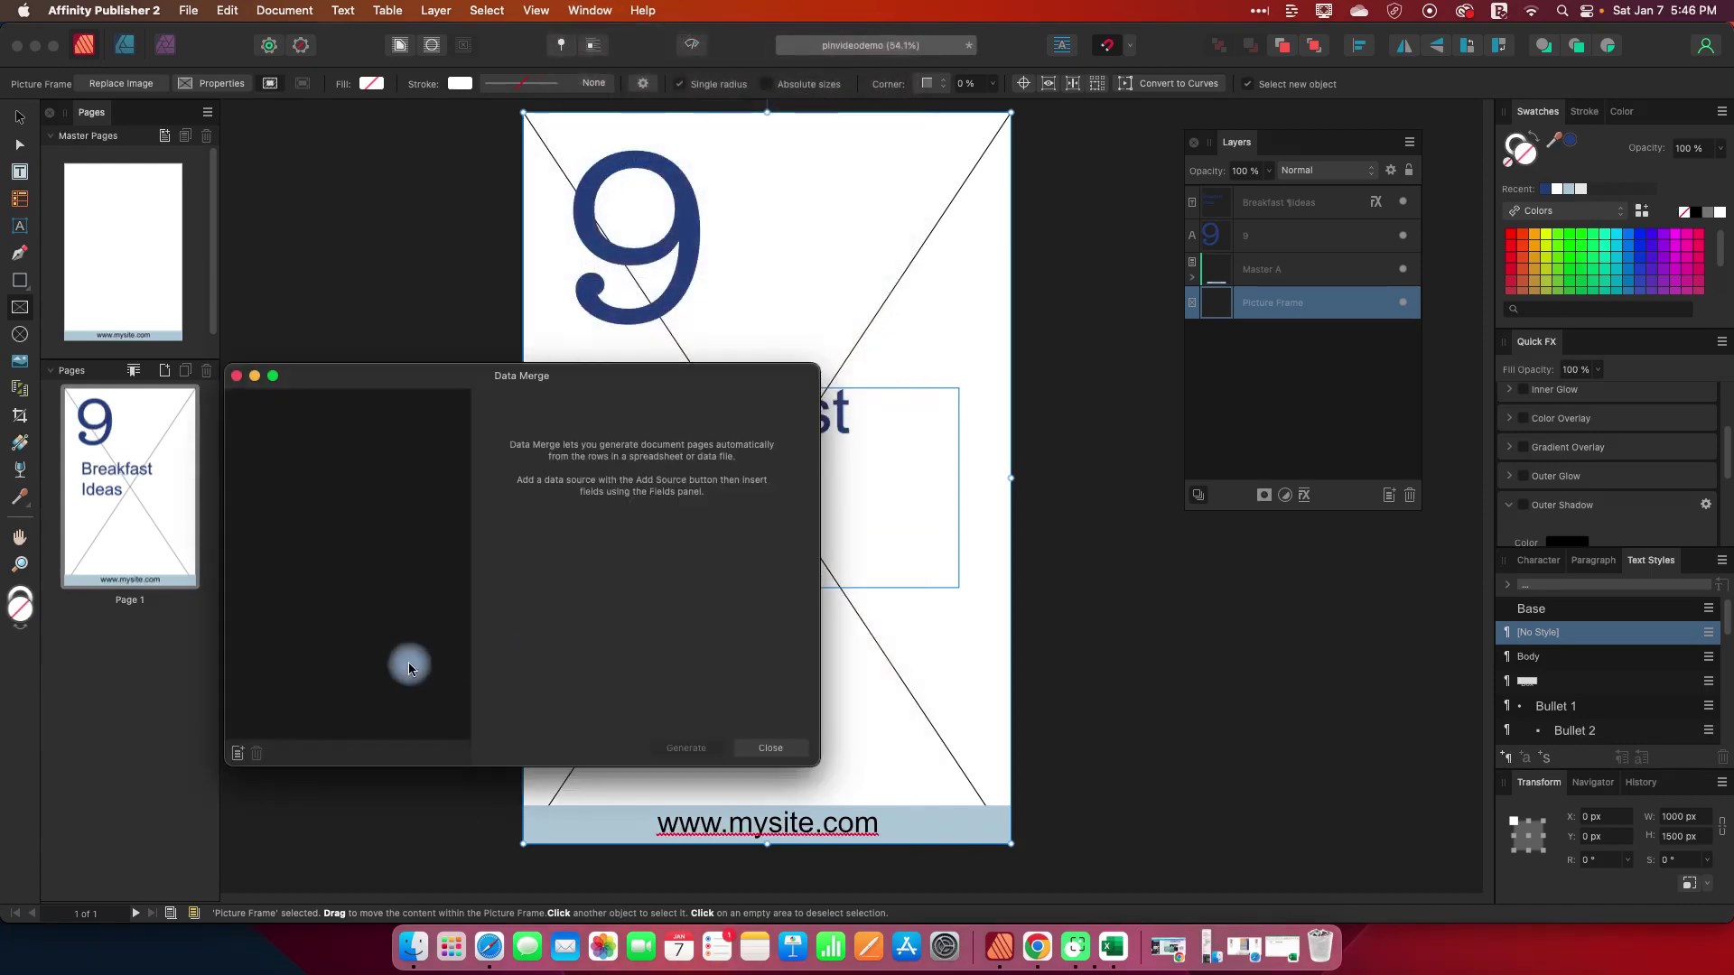
pyautogui.click(237, 755)
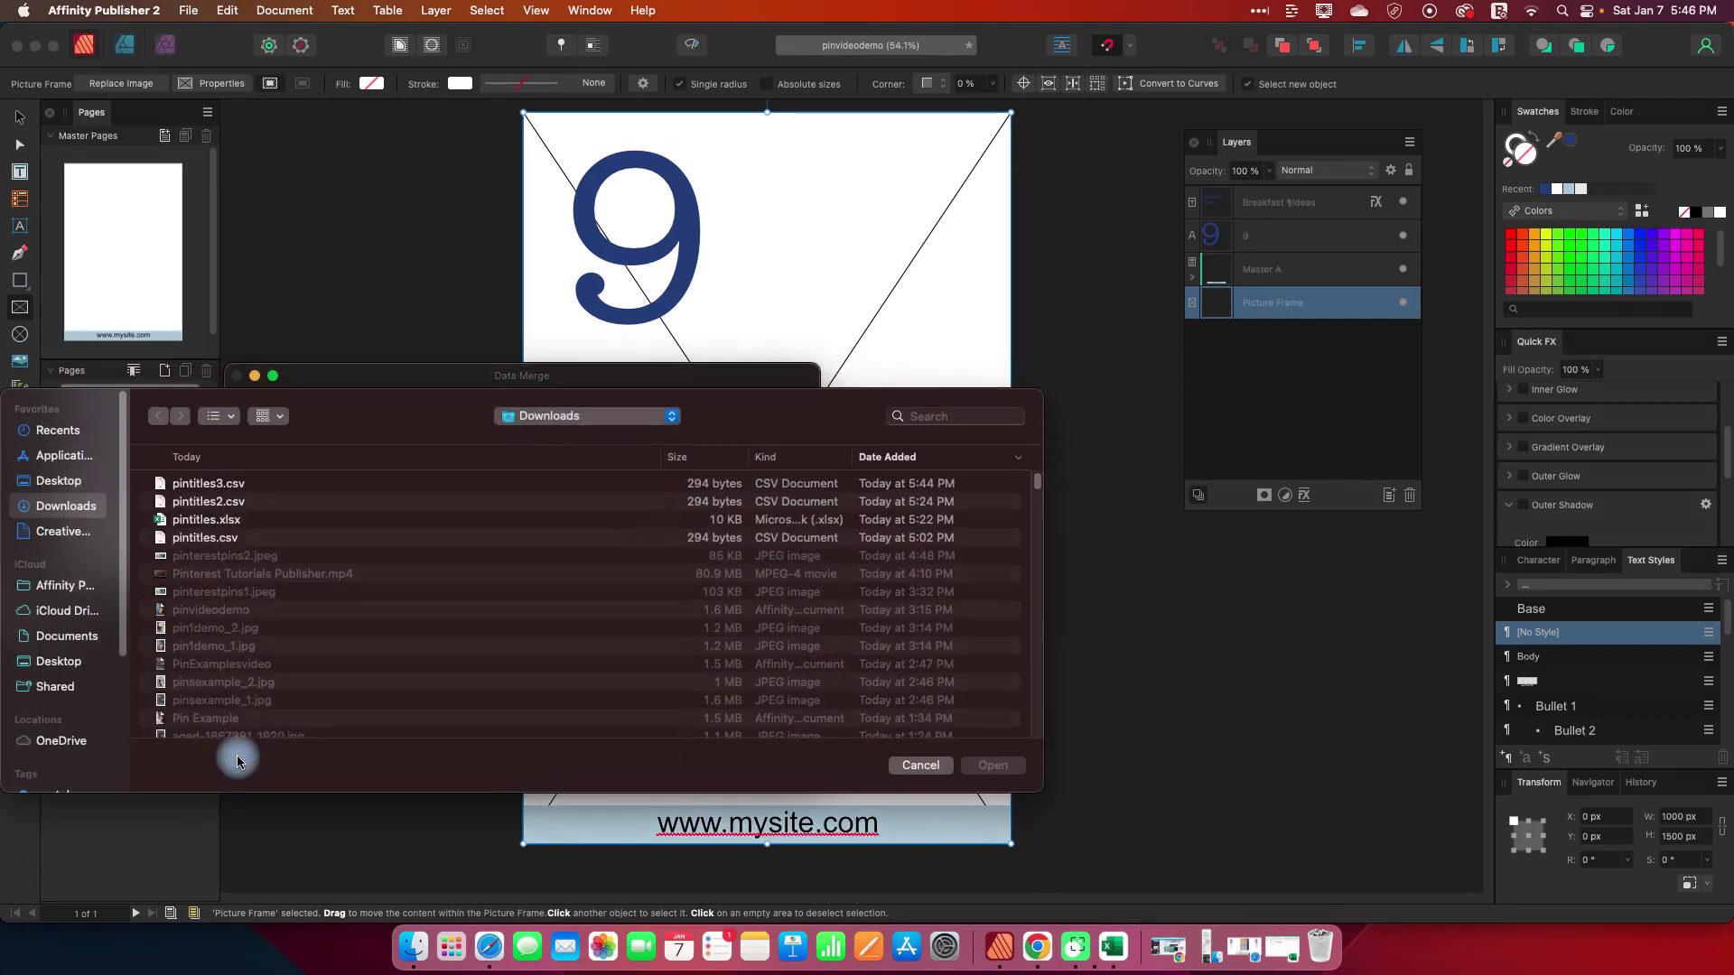
pyautogui.click(209, 486)
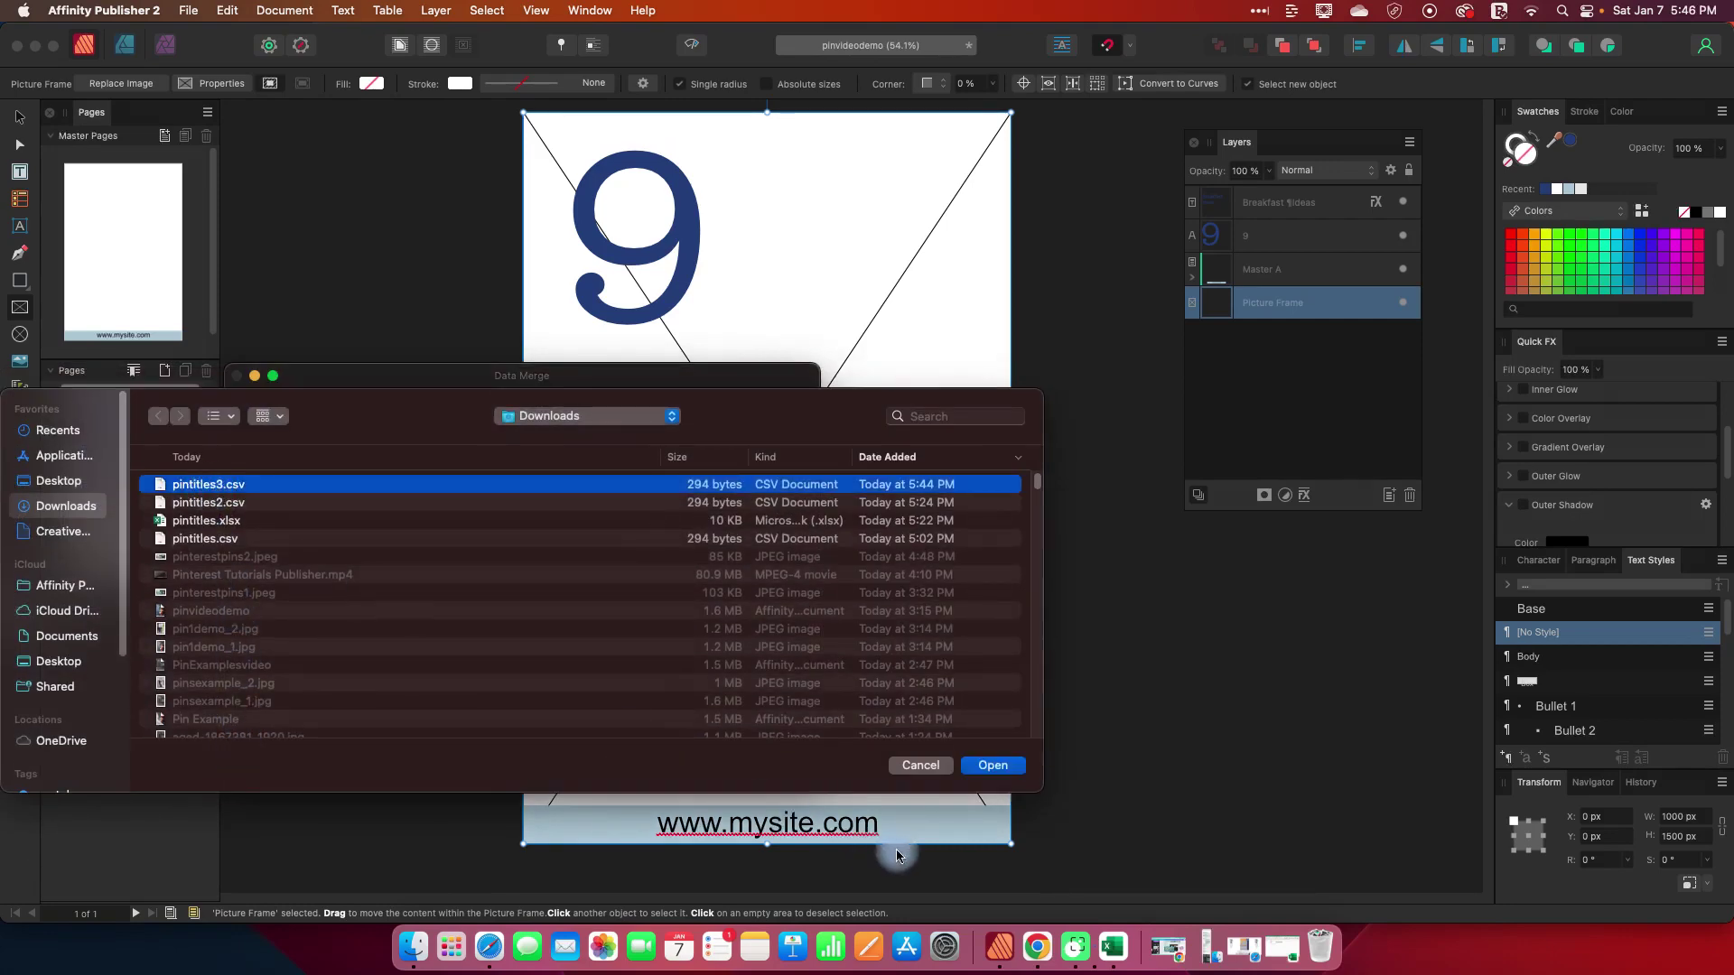
pyautogui.click(993, 765)
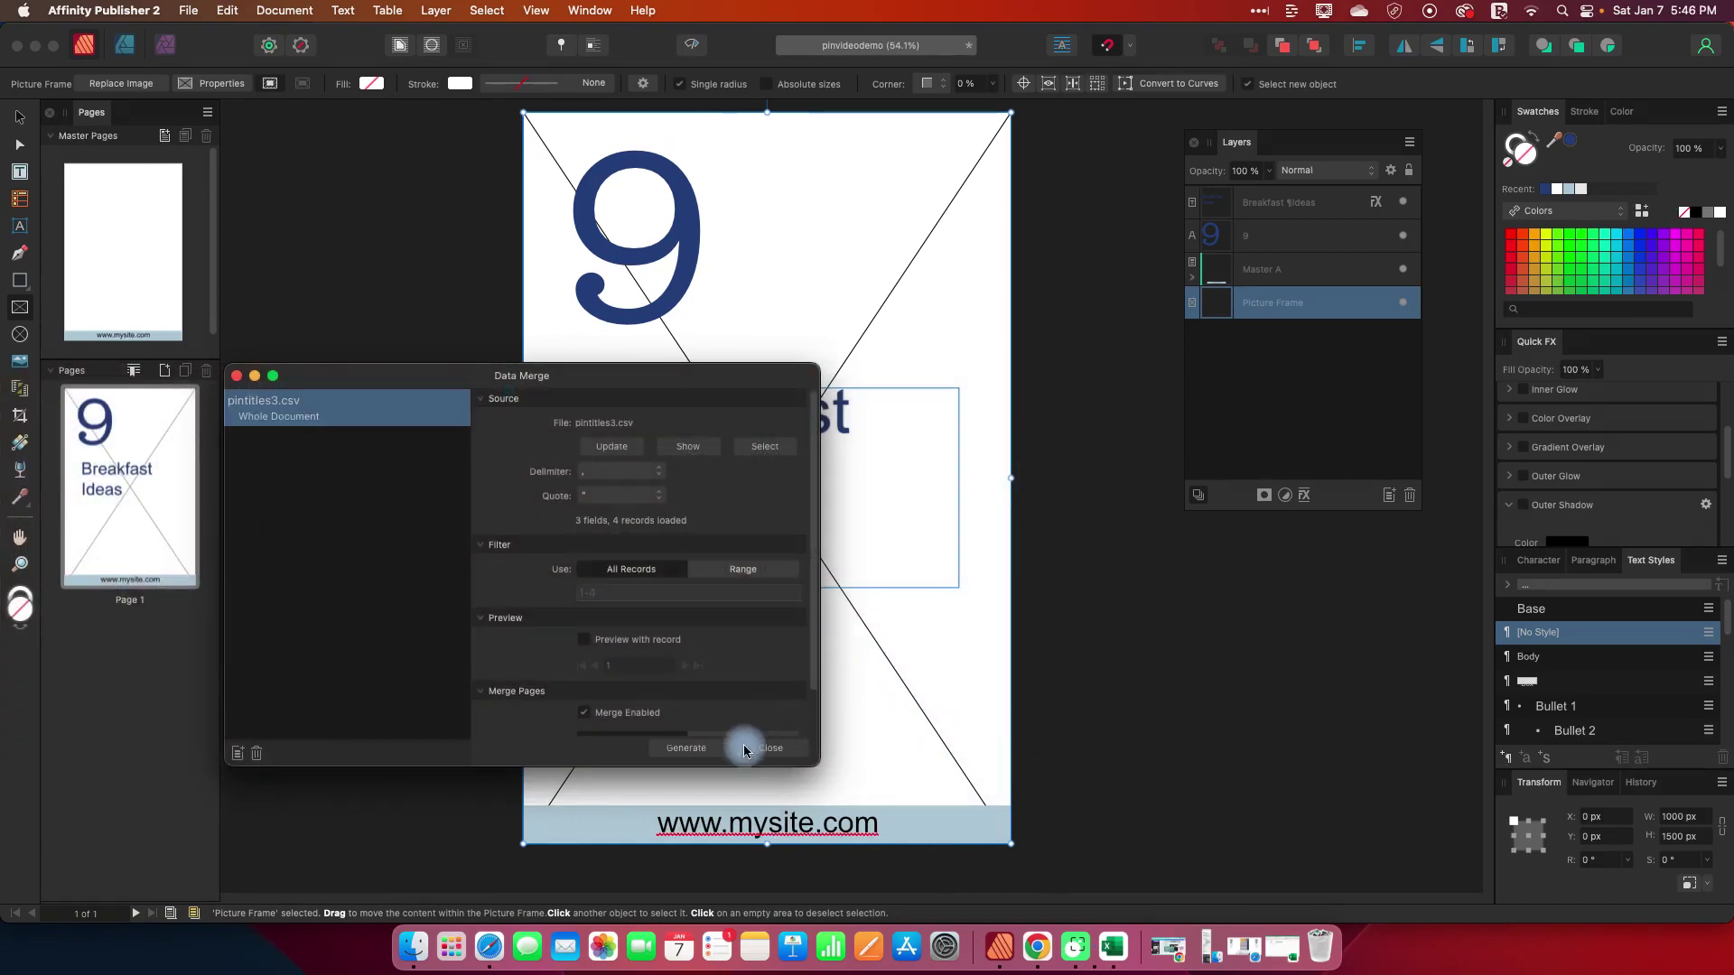
pyautogui.moveTo(816, 638); pyautogui.dragTo(816, 701)
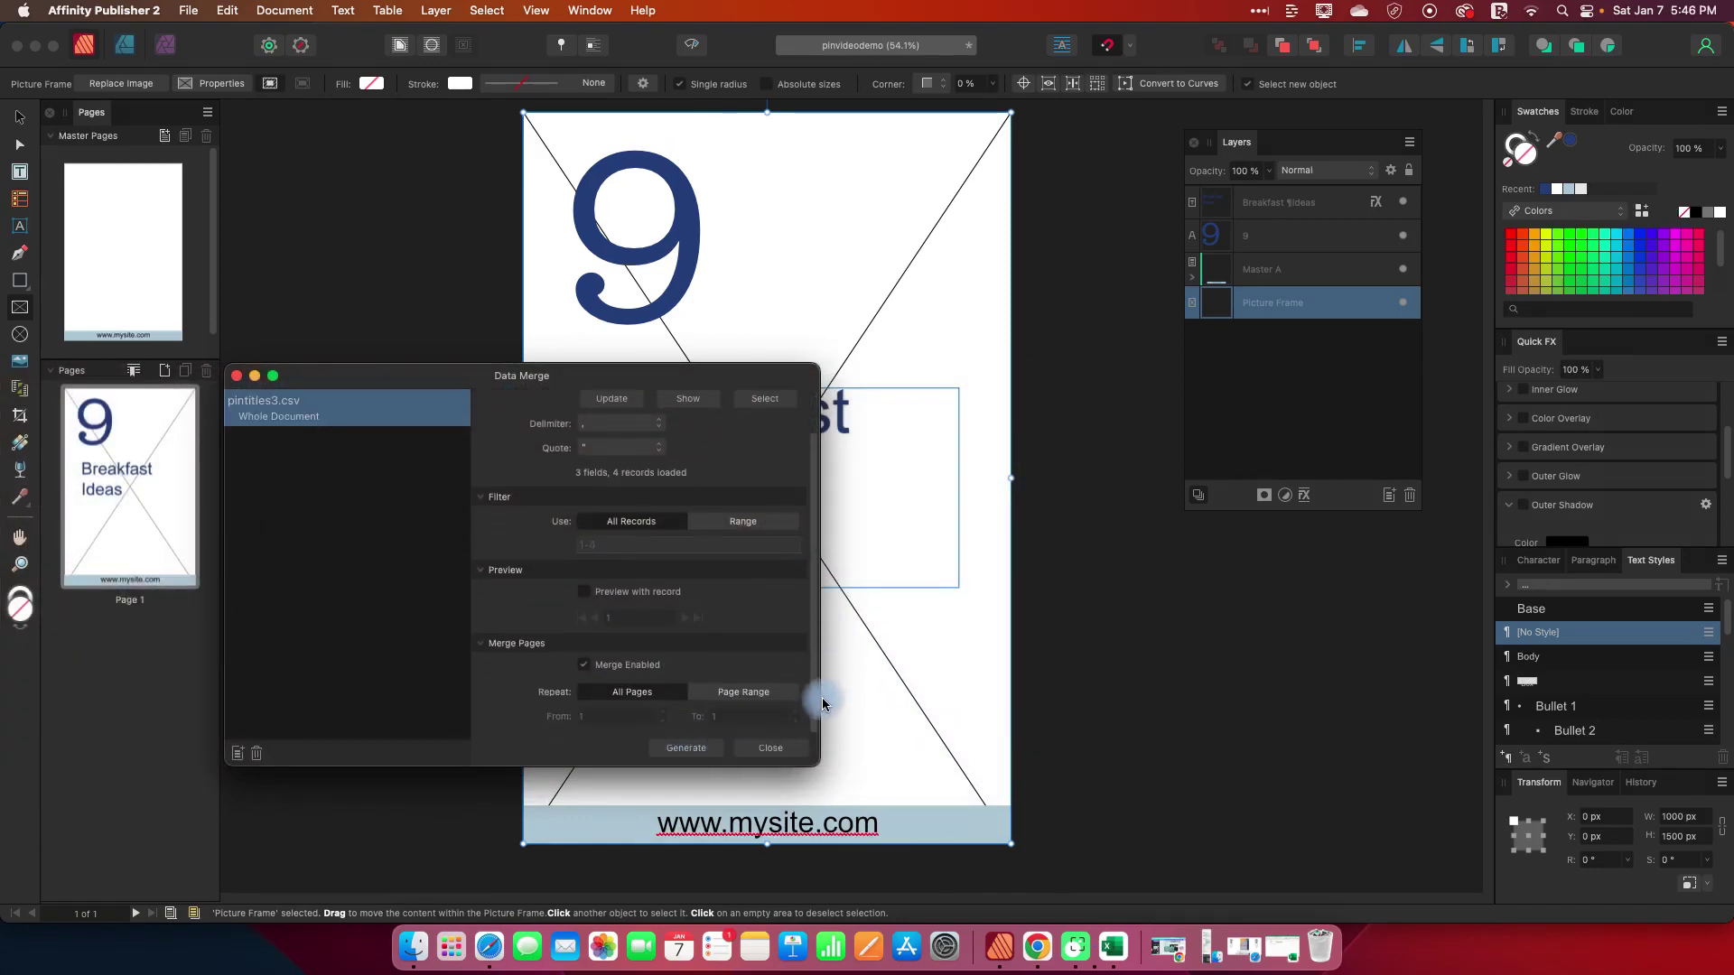
pyautogui.click(584, 593)
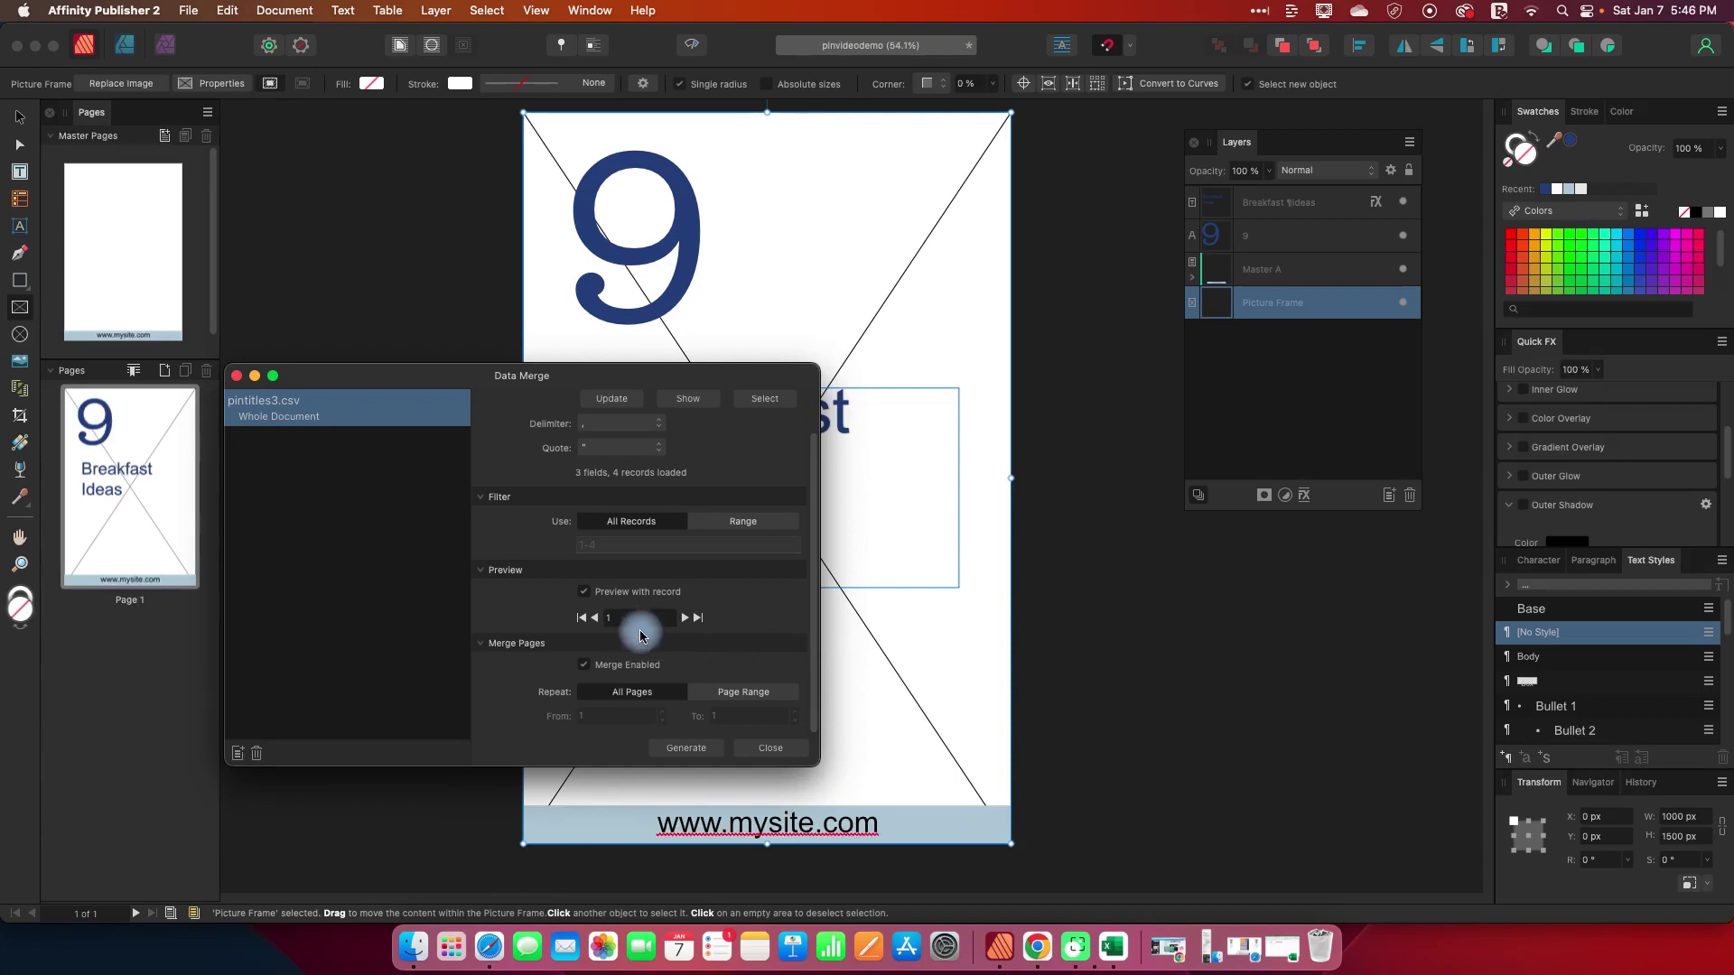
pyautogui.click(253, 377)
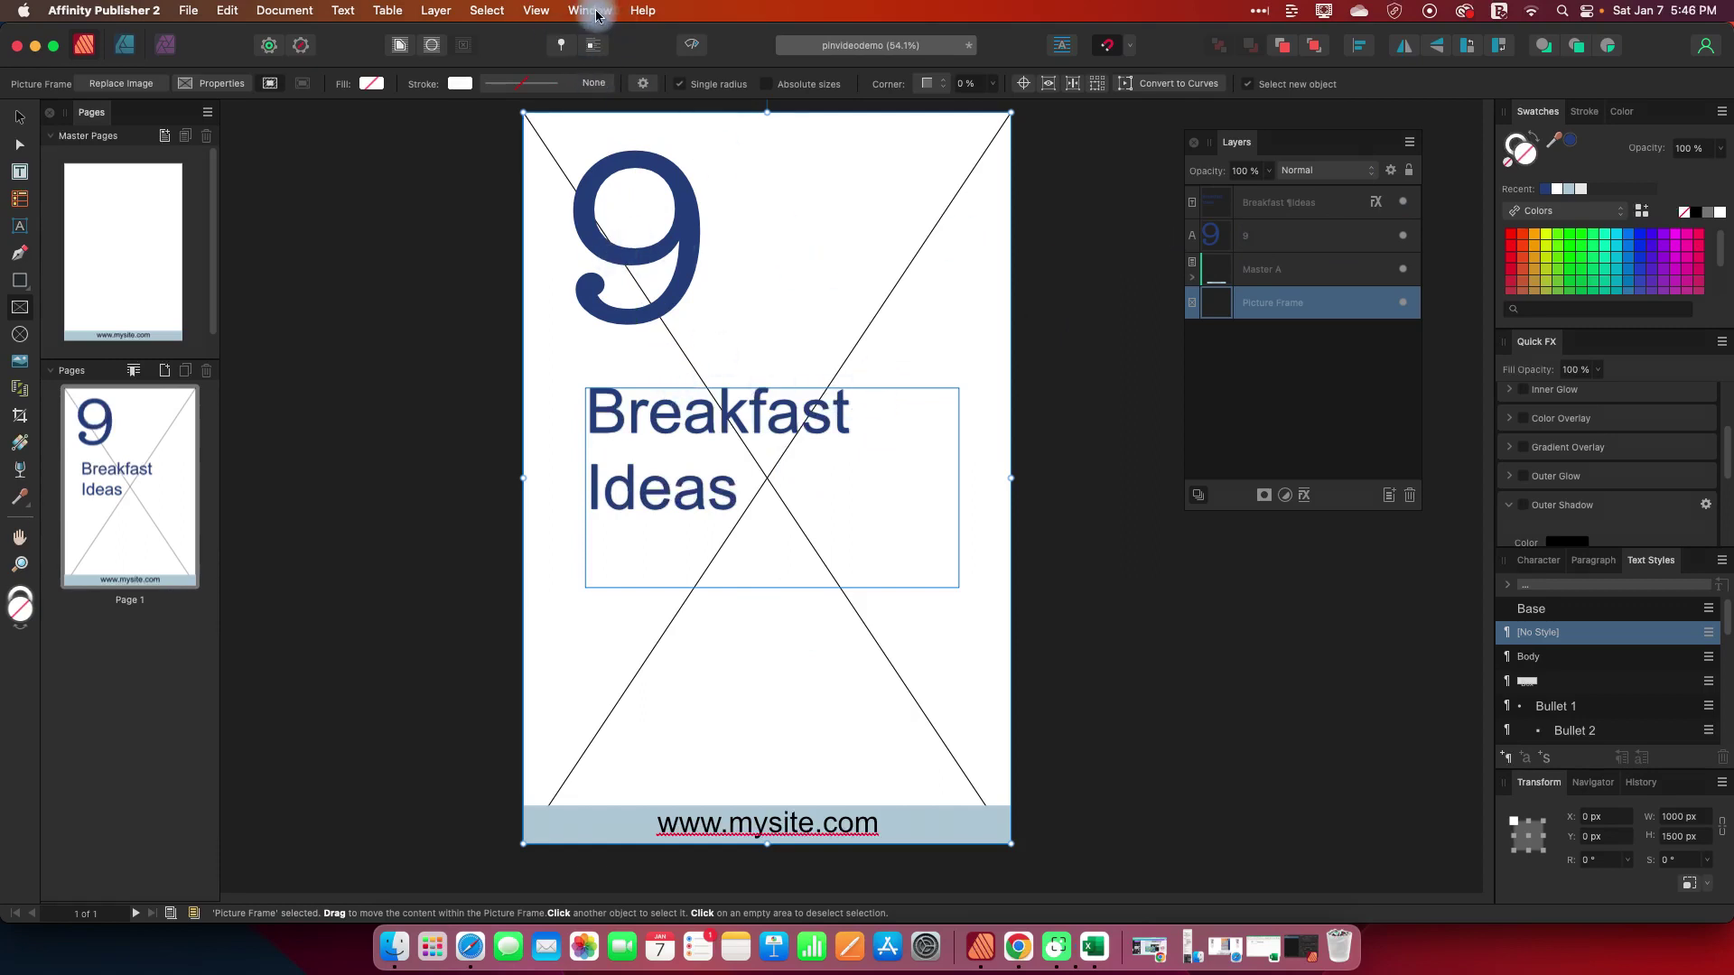
# Show the Fields panel and replace the 9 with the title_1 field.
pyautogui.click(591, 11)
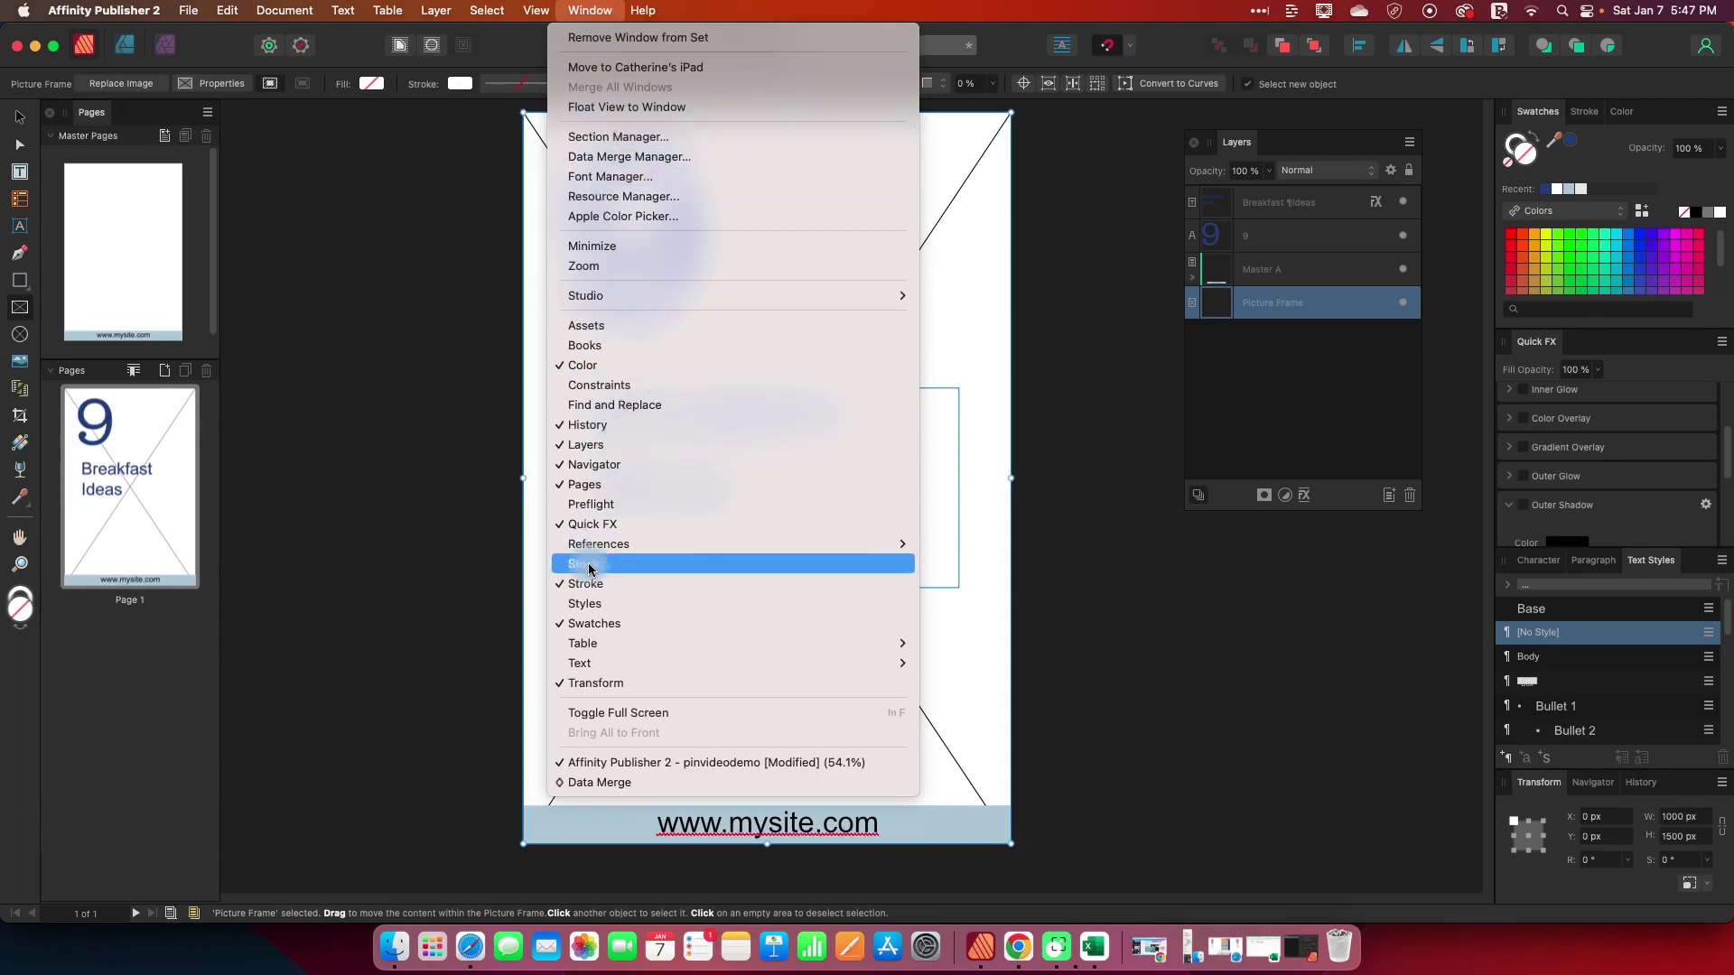
pyautogui.moveTo(596, 545)
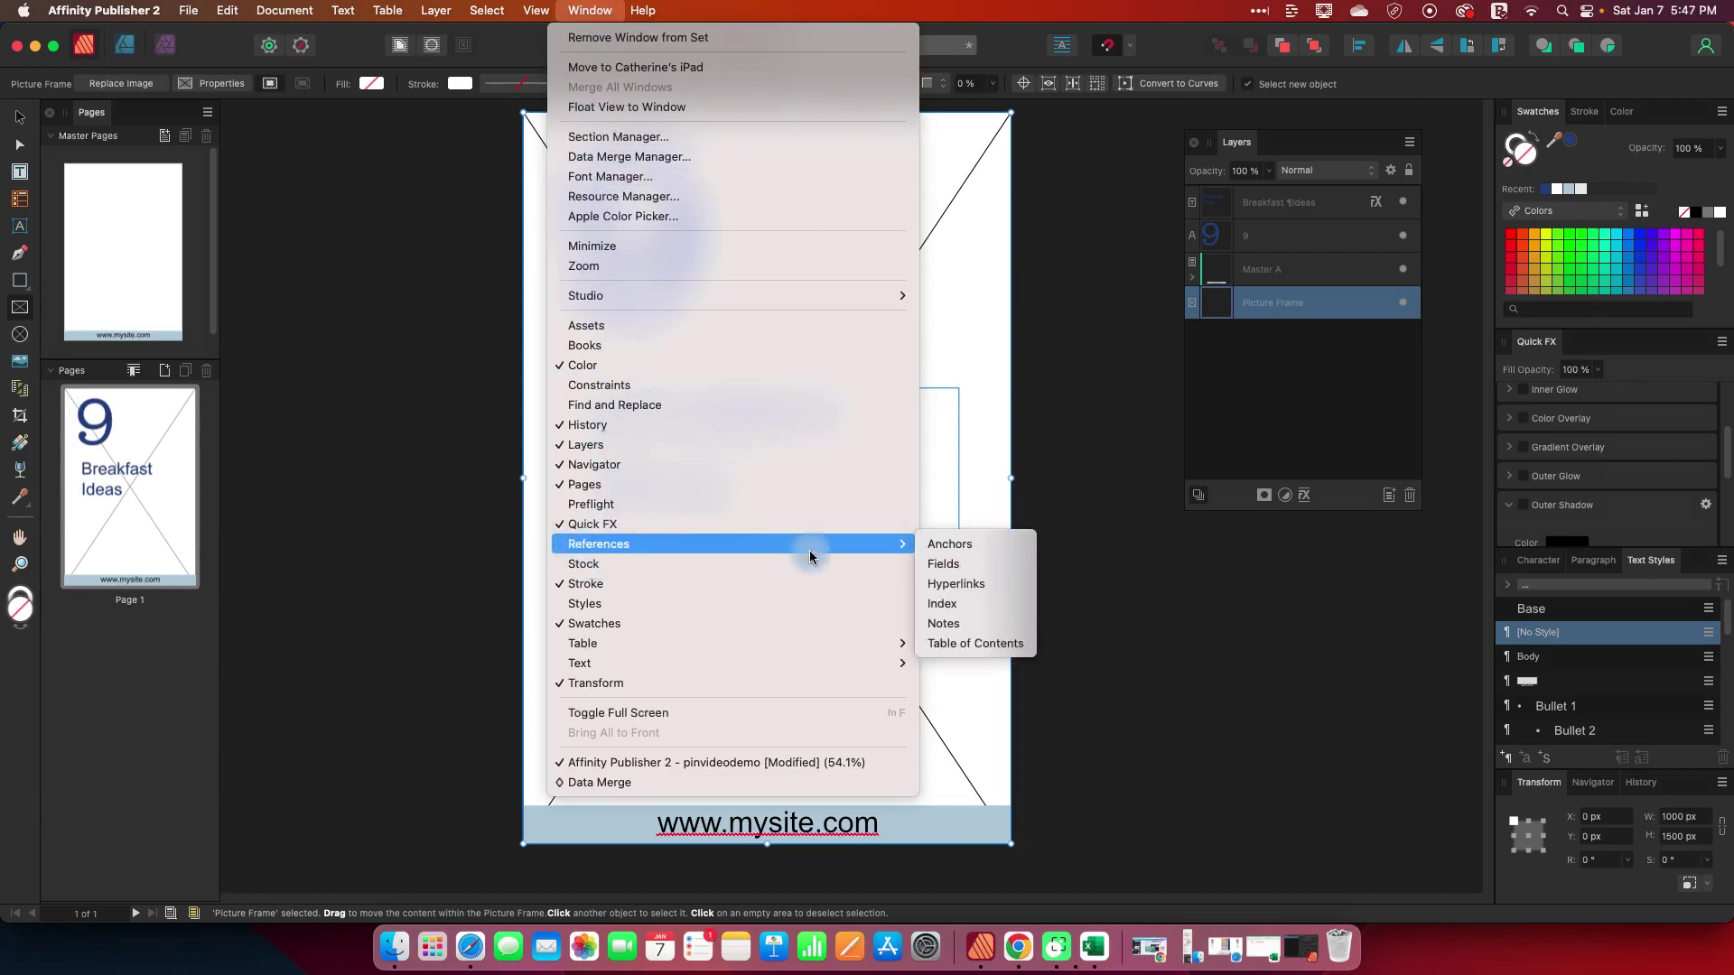
pyautogui.click(959, 568)
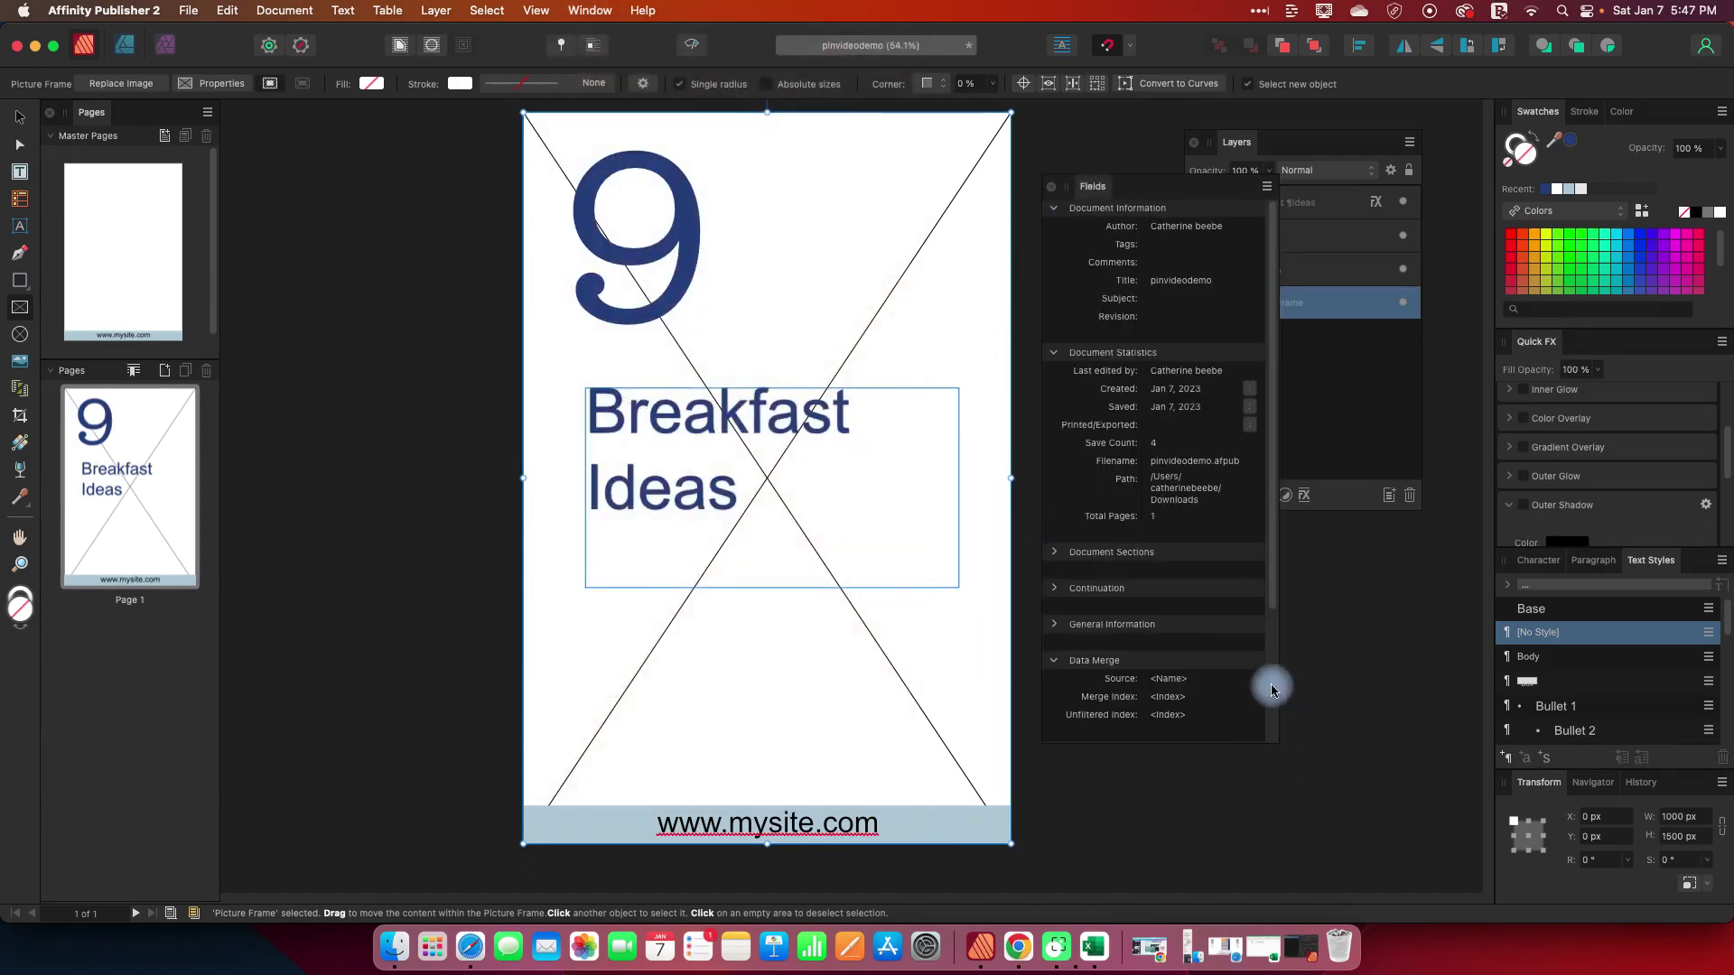
pyautogui.moveTo(1269, 581); pyautogui.dragTo(1253, 741)
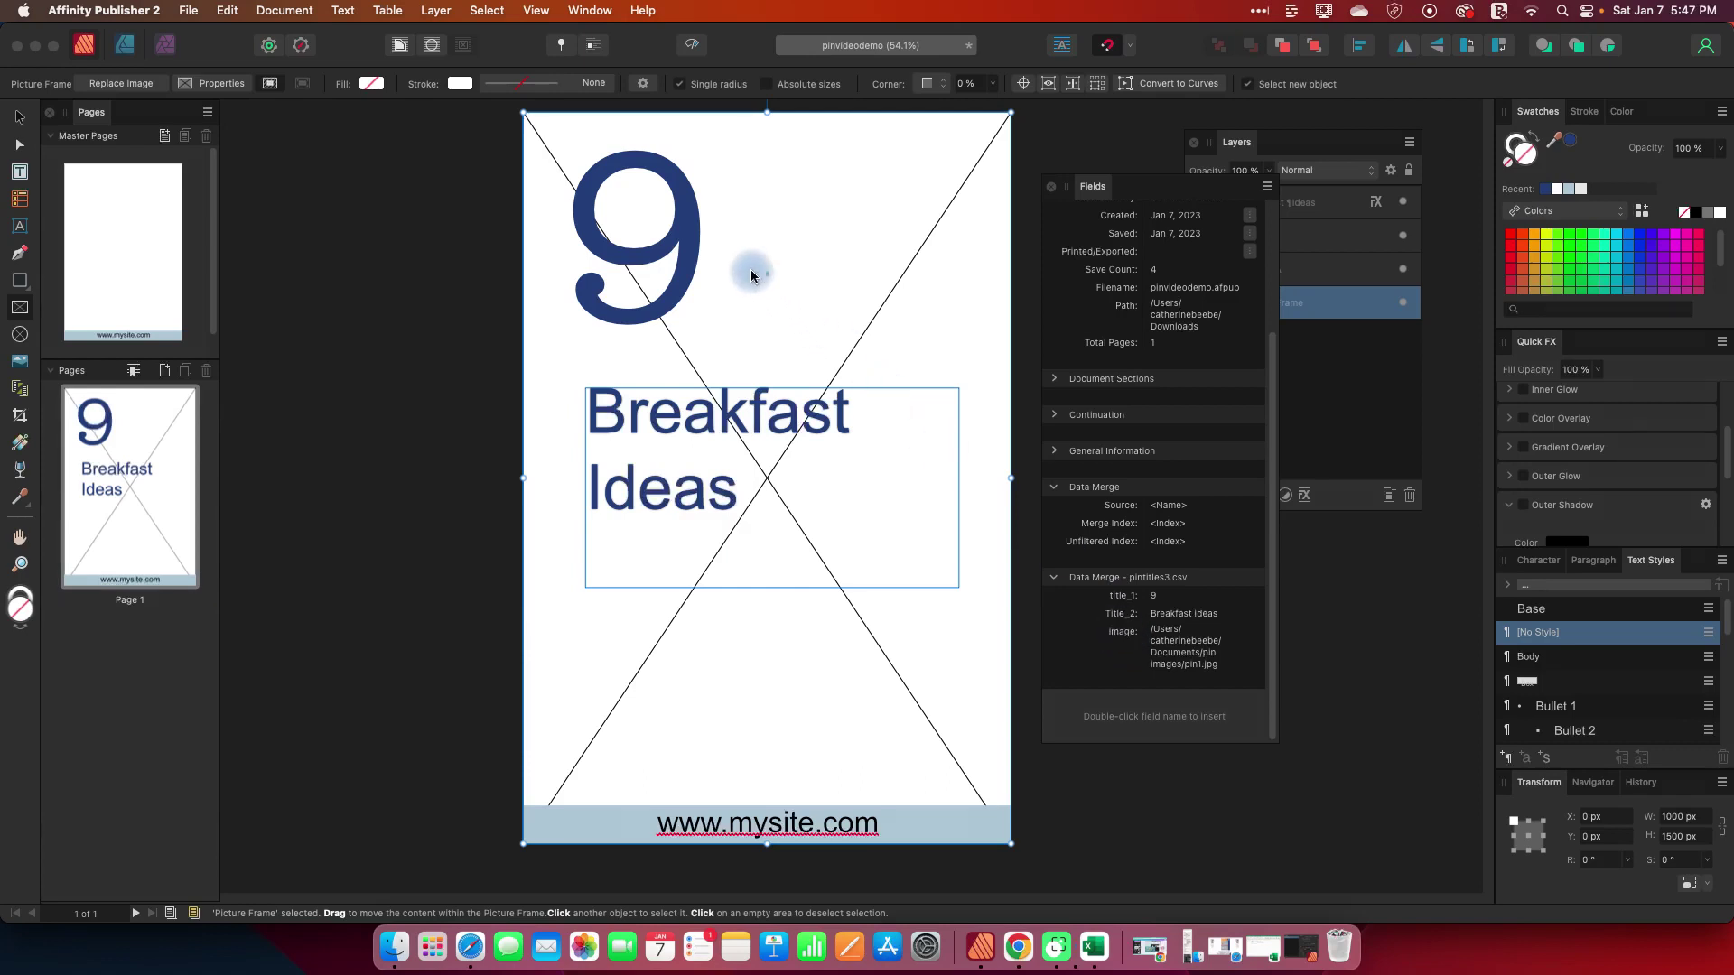
pyautogui.click(690, 240)
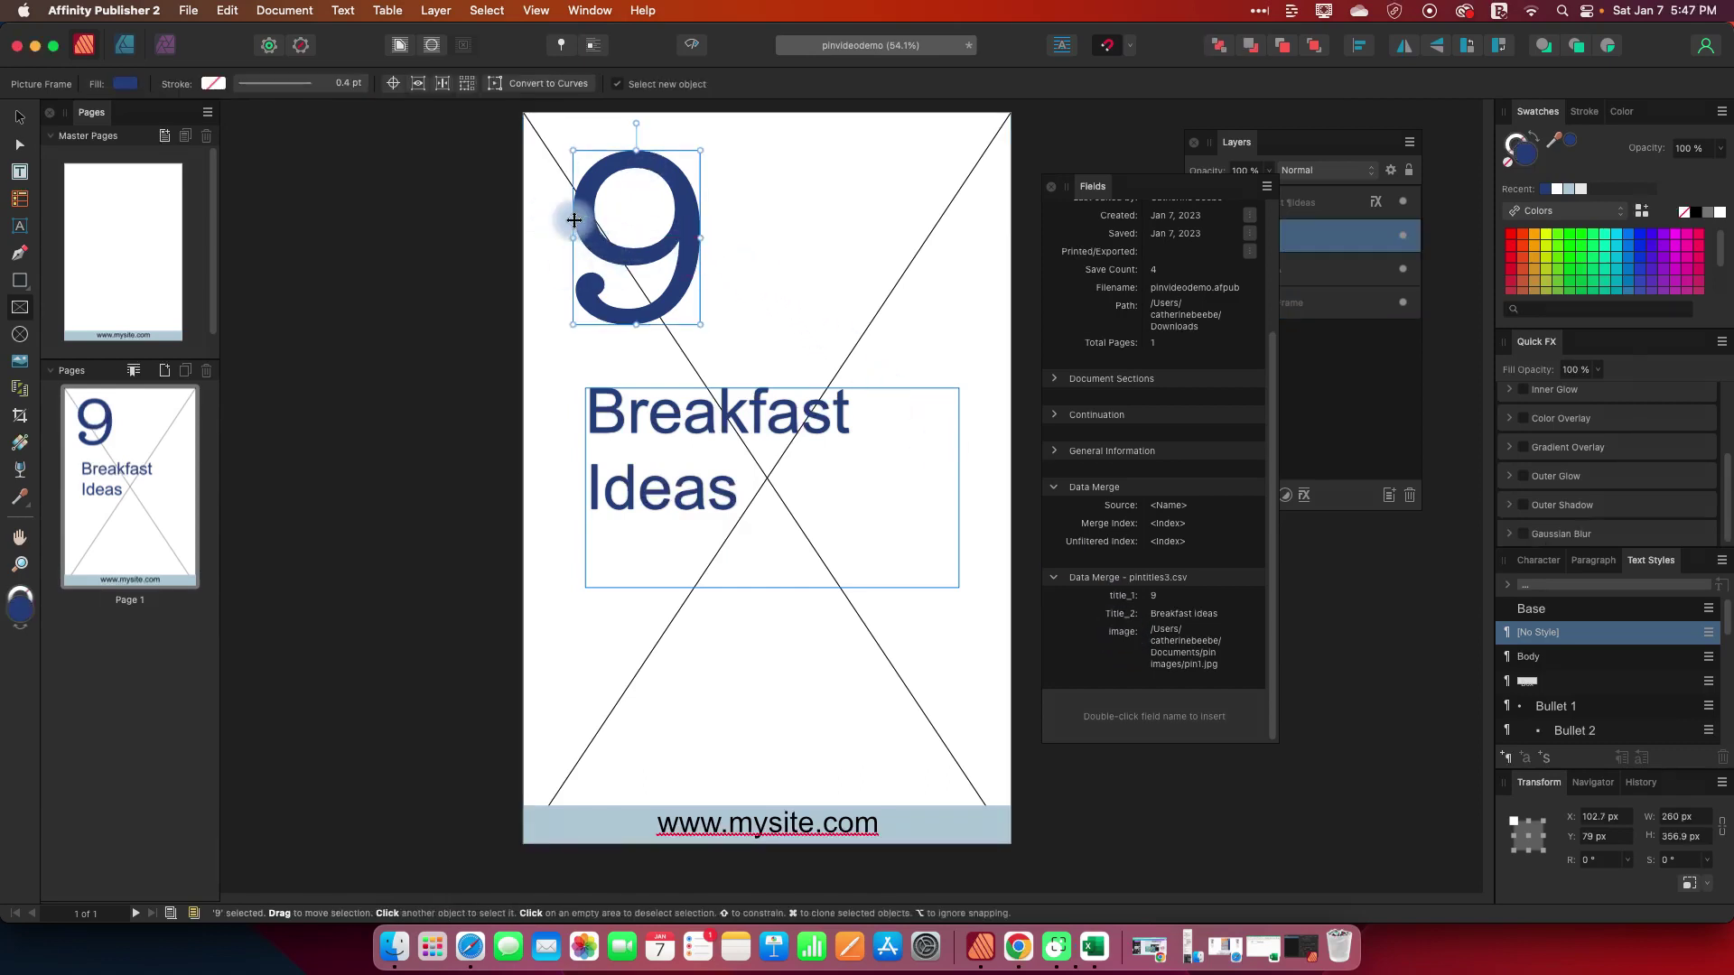
pyautogui.moveTo(574, 220); pyautogui.dragTo(657, 233)
pyautogui.doubleClick(584, 236)
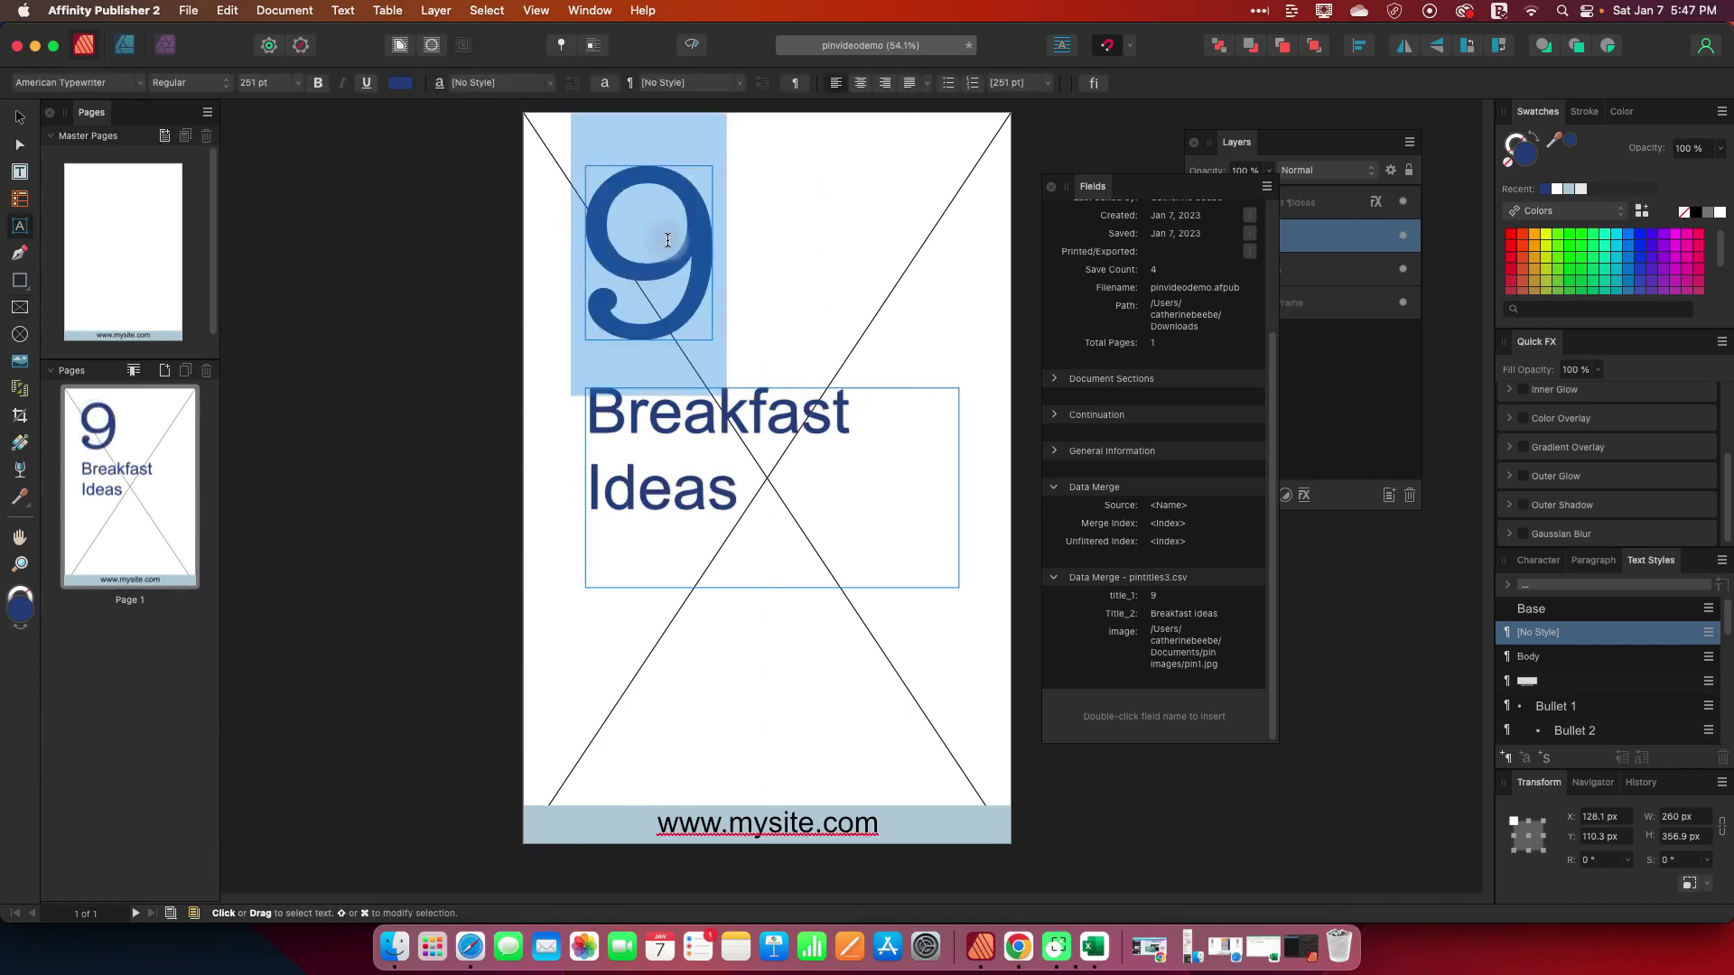
pyautogui.doubleClick(1119, 603)
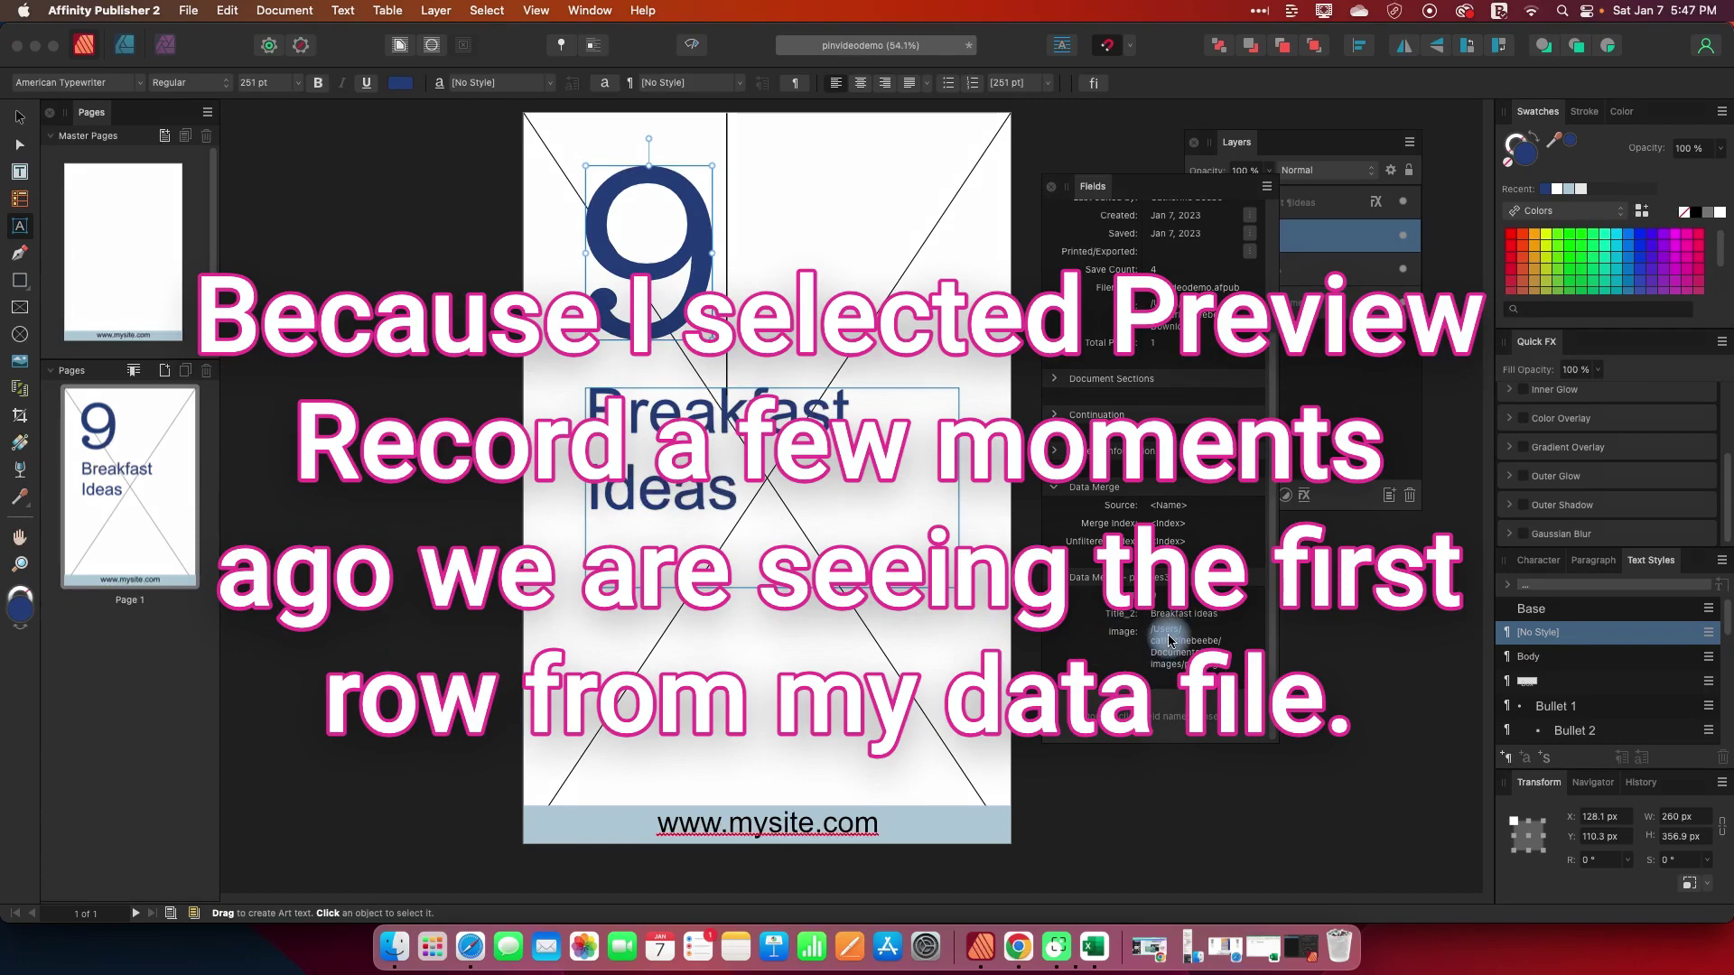
# Link the Breakfast Ideas text to title_2 and the full-page picture frame to image.
pyautogui.click(751, 521)
pyautogui.moveTo(753, 499); pyautogui.dragTo(551, 406)
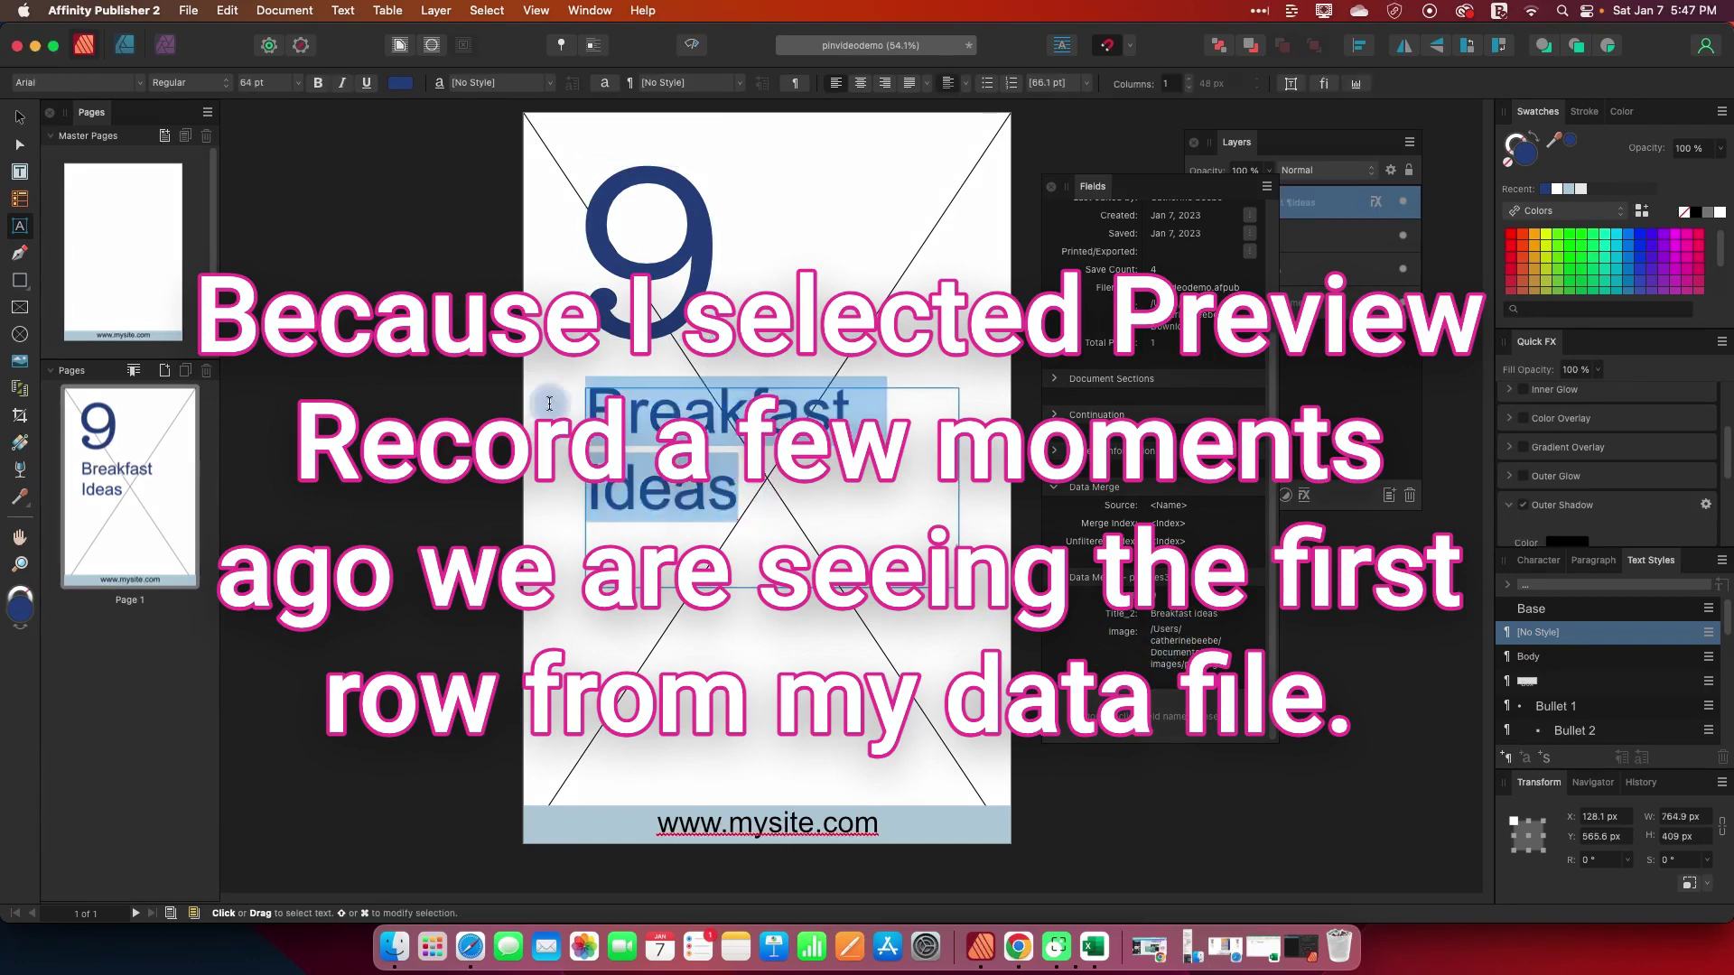
pyautogui.doubleClick(1118, 616)
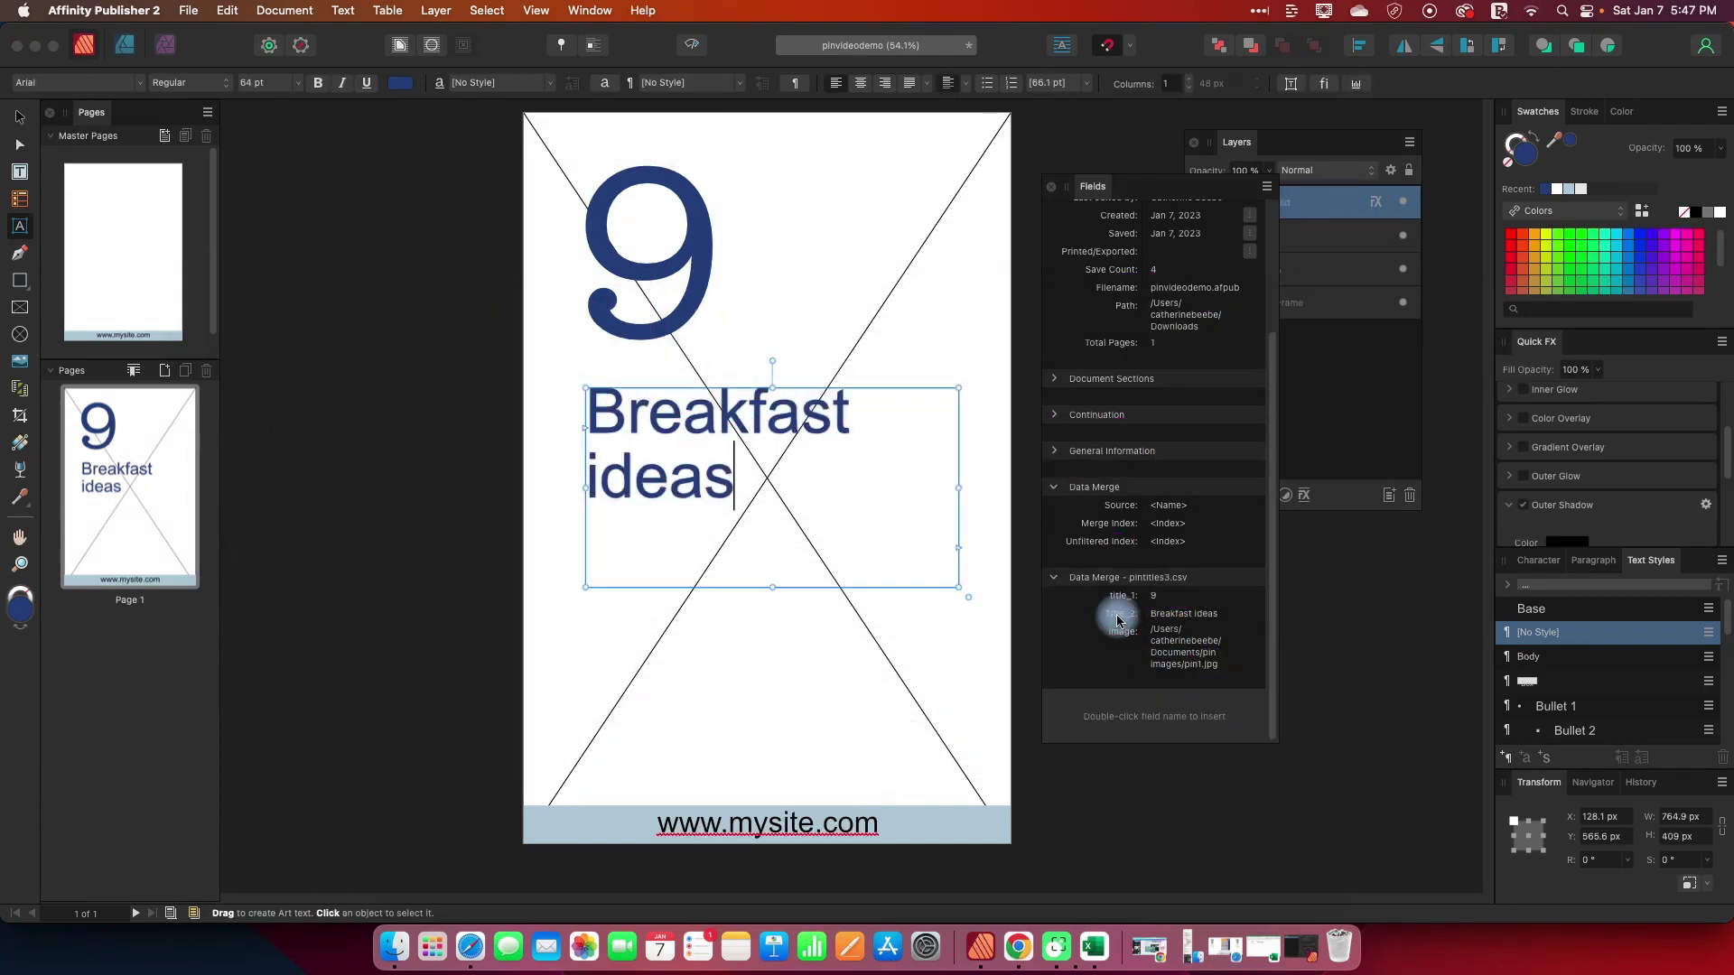
pyautogui.click(1315, 304)
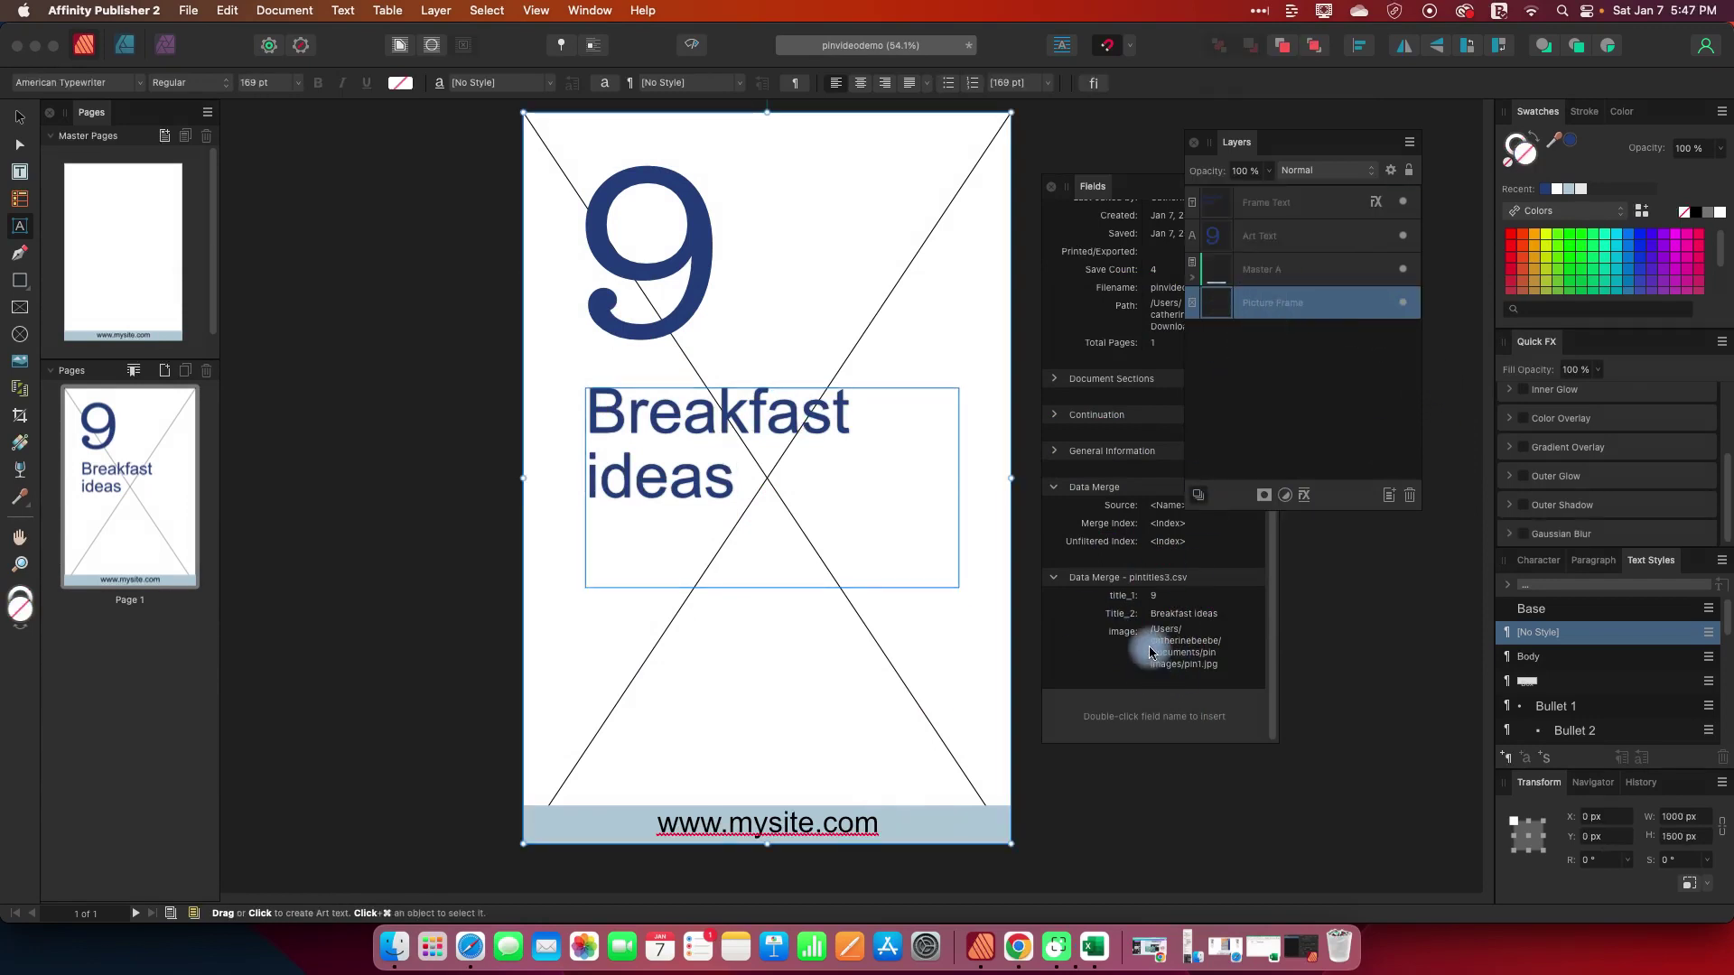
pyautogui.doubleClick(1117, 634)
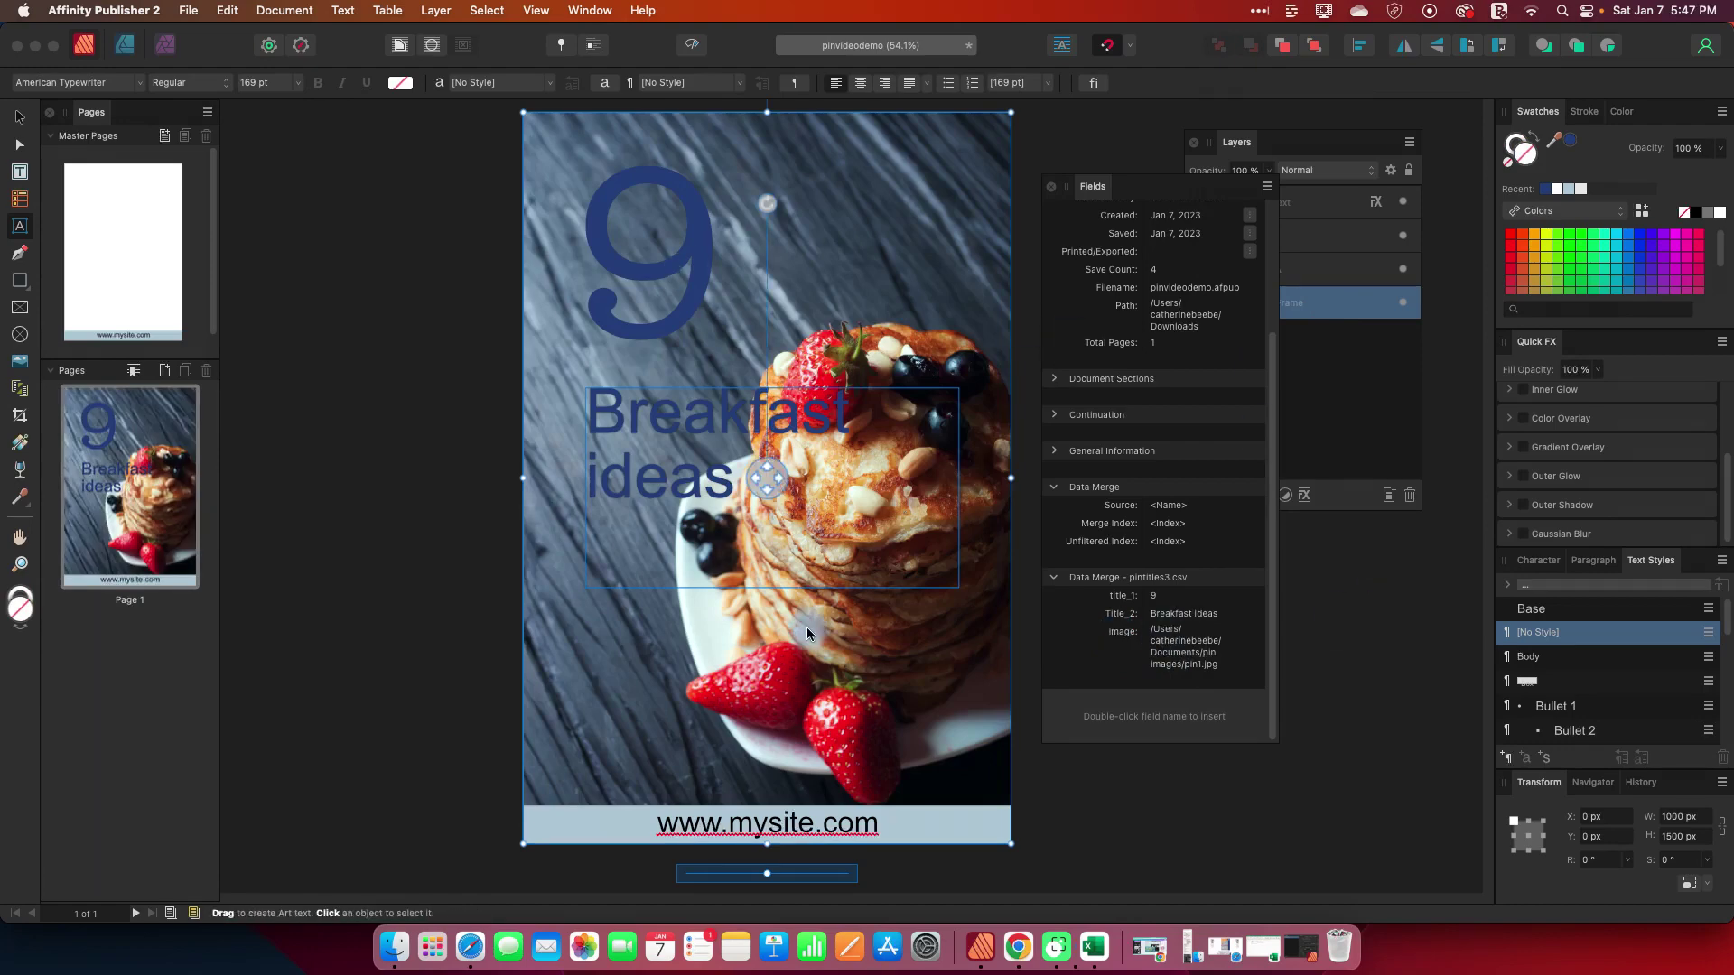
pyautogui.moveTo(760, 594); pyautogui.dragTo(760, 595)
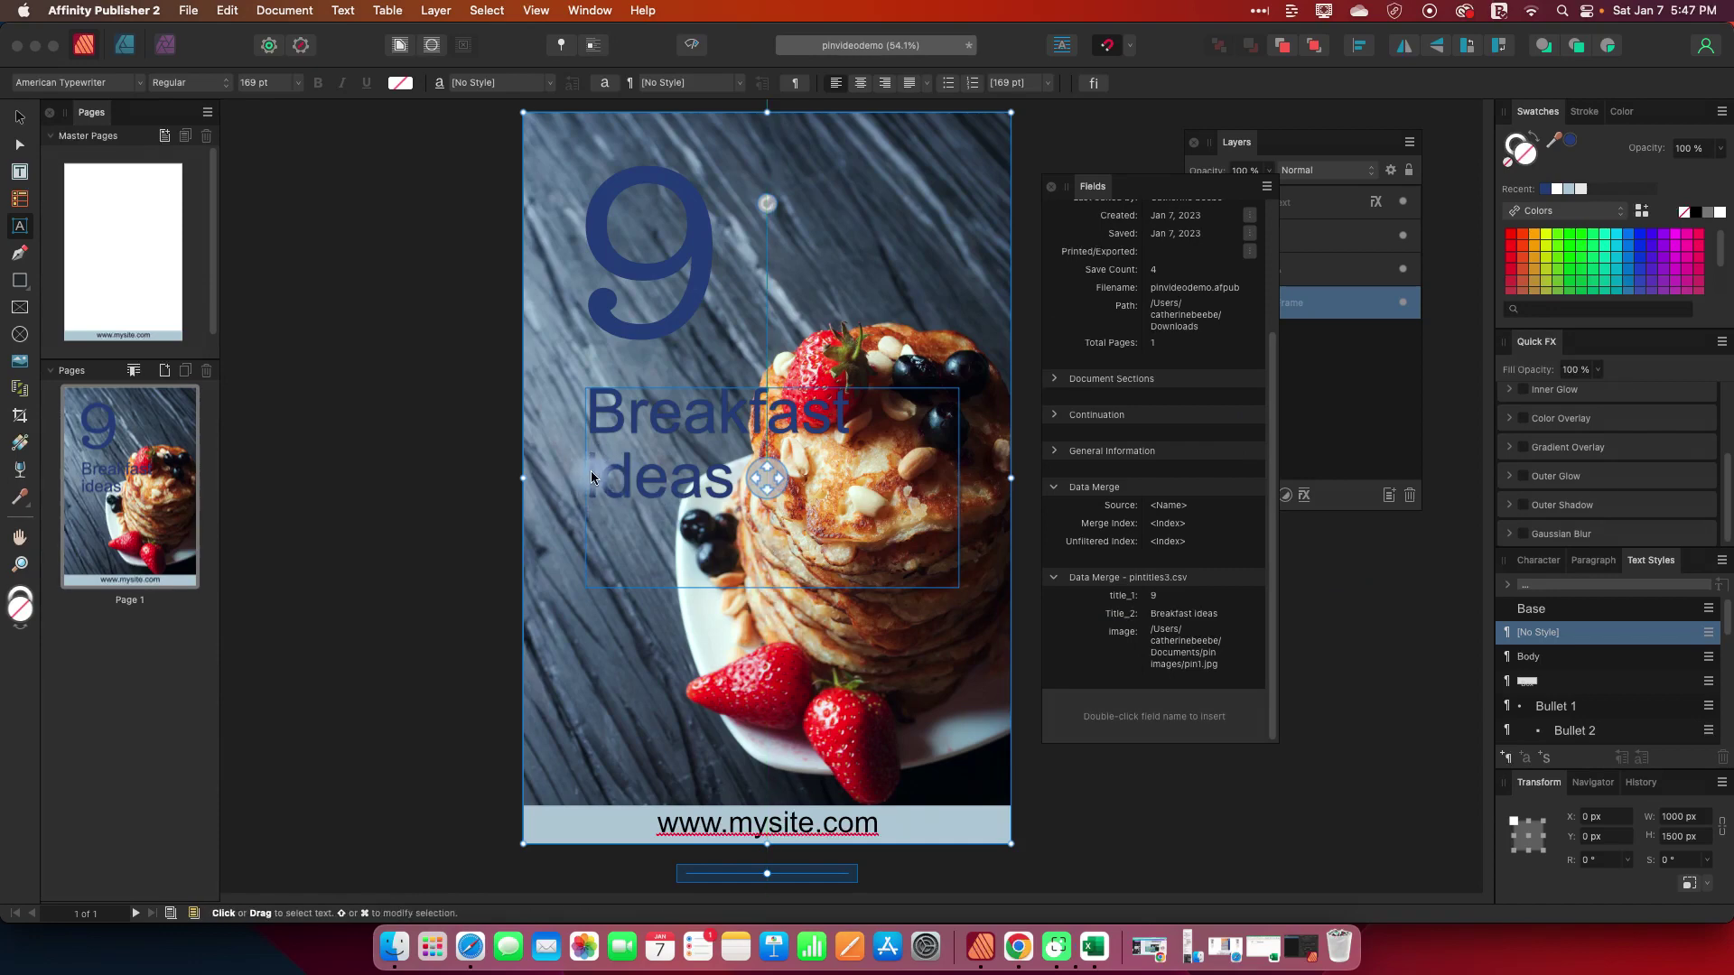
pyautogui.click(452, 187)
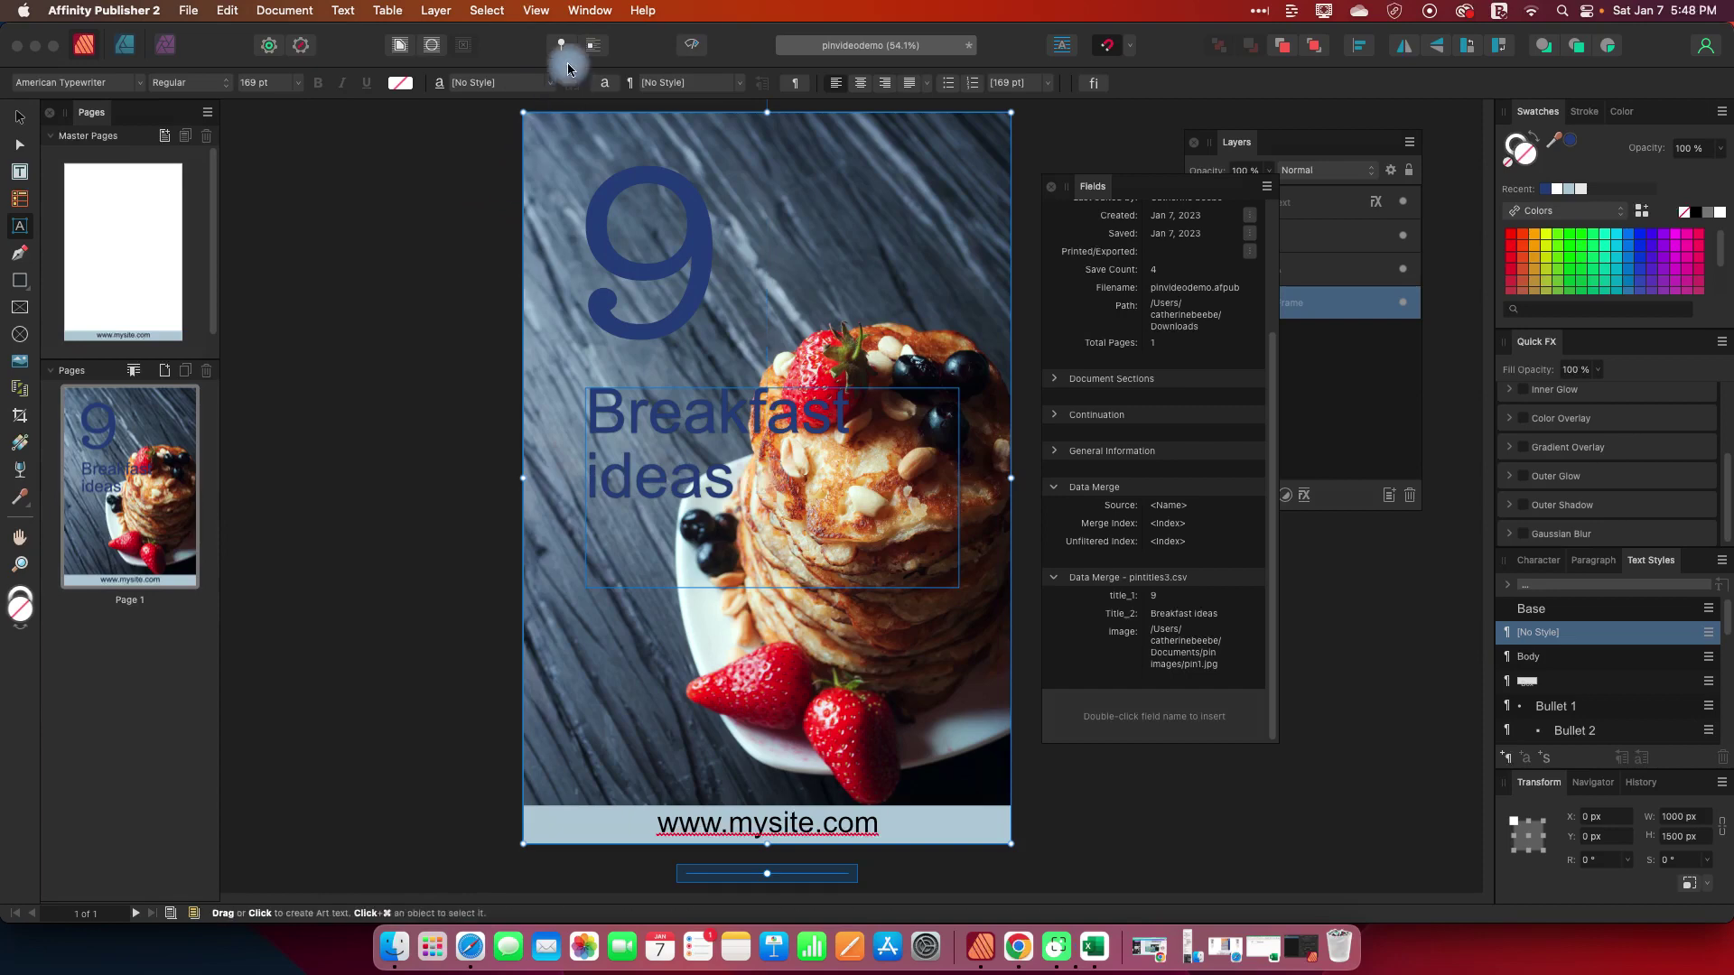
pyautogui.click(588, 10)
# Reopen the Data Merge Manager, refresh the CSV source data, and generate the four pin pages into a new document.
pyautogui.click(629, 156)
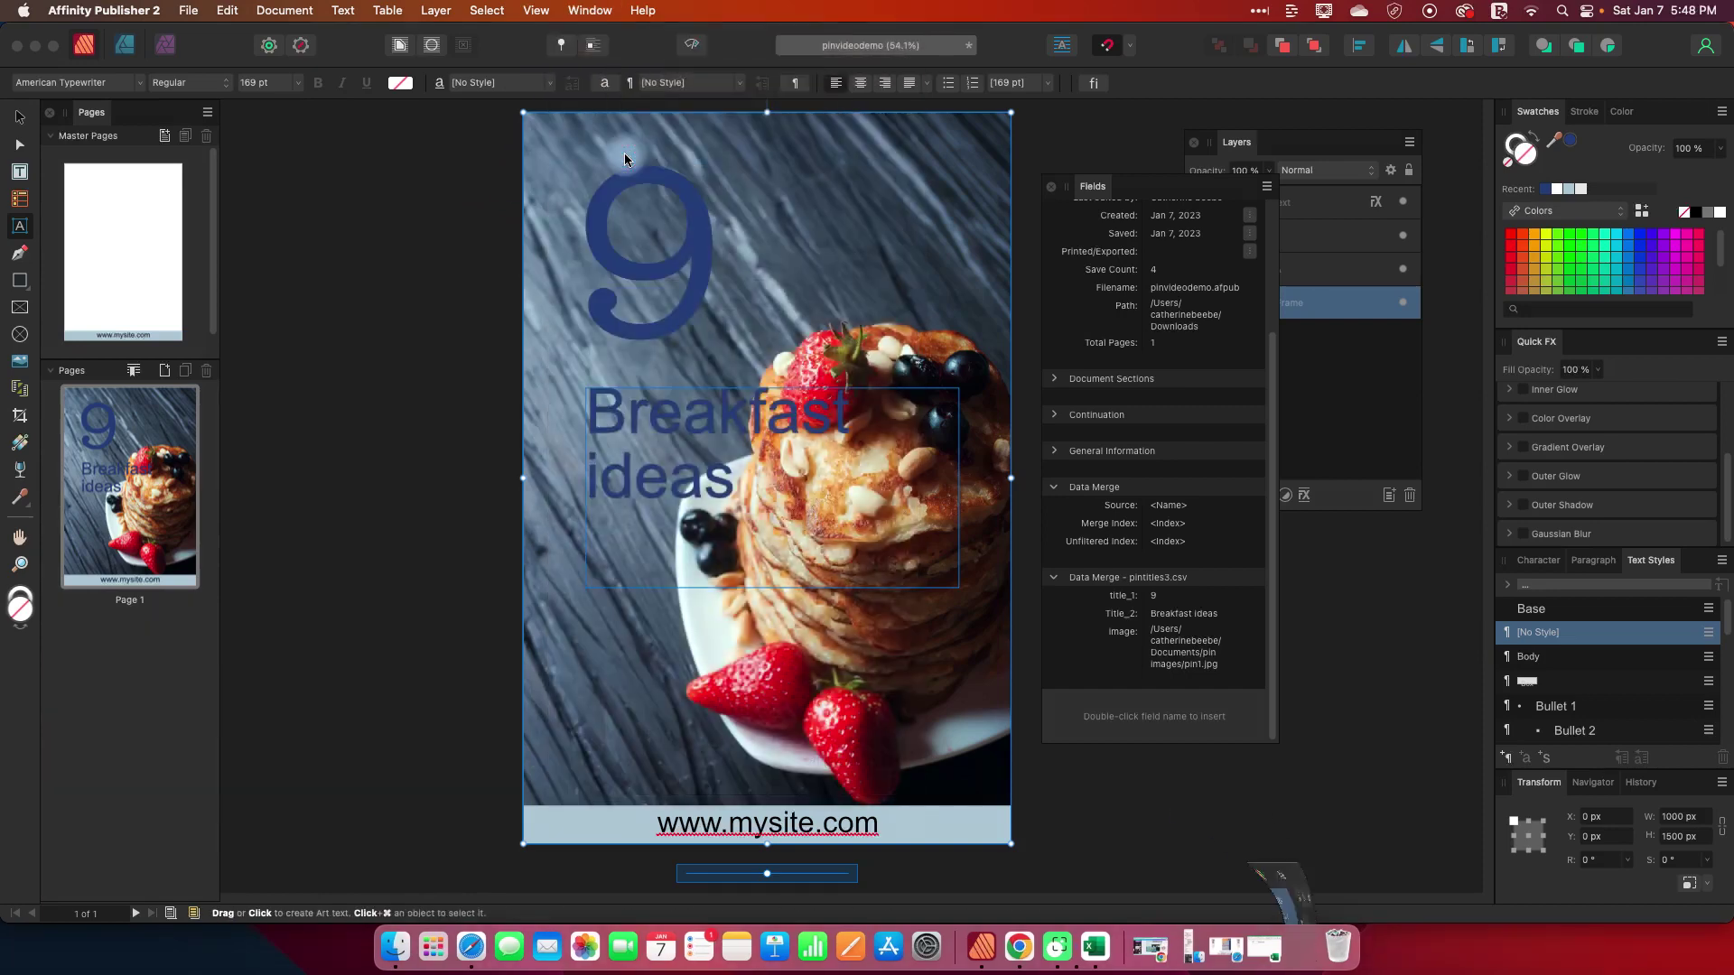
pyautogui.moveTo(571, 385); pyautogui.dragTo(526, 194)
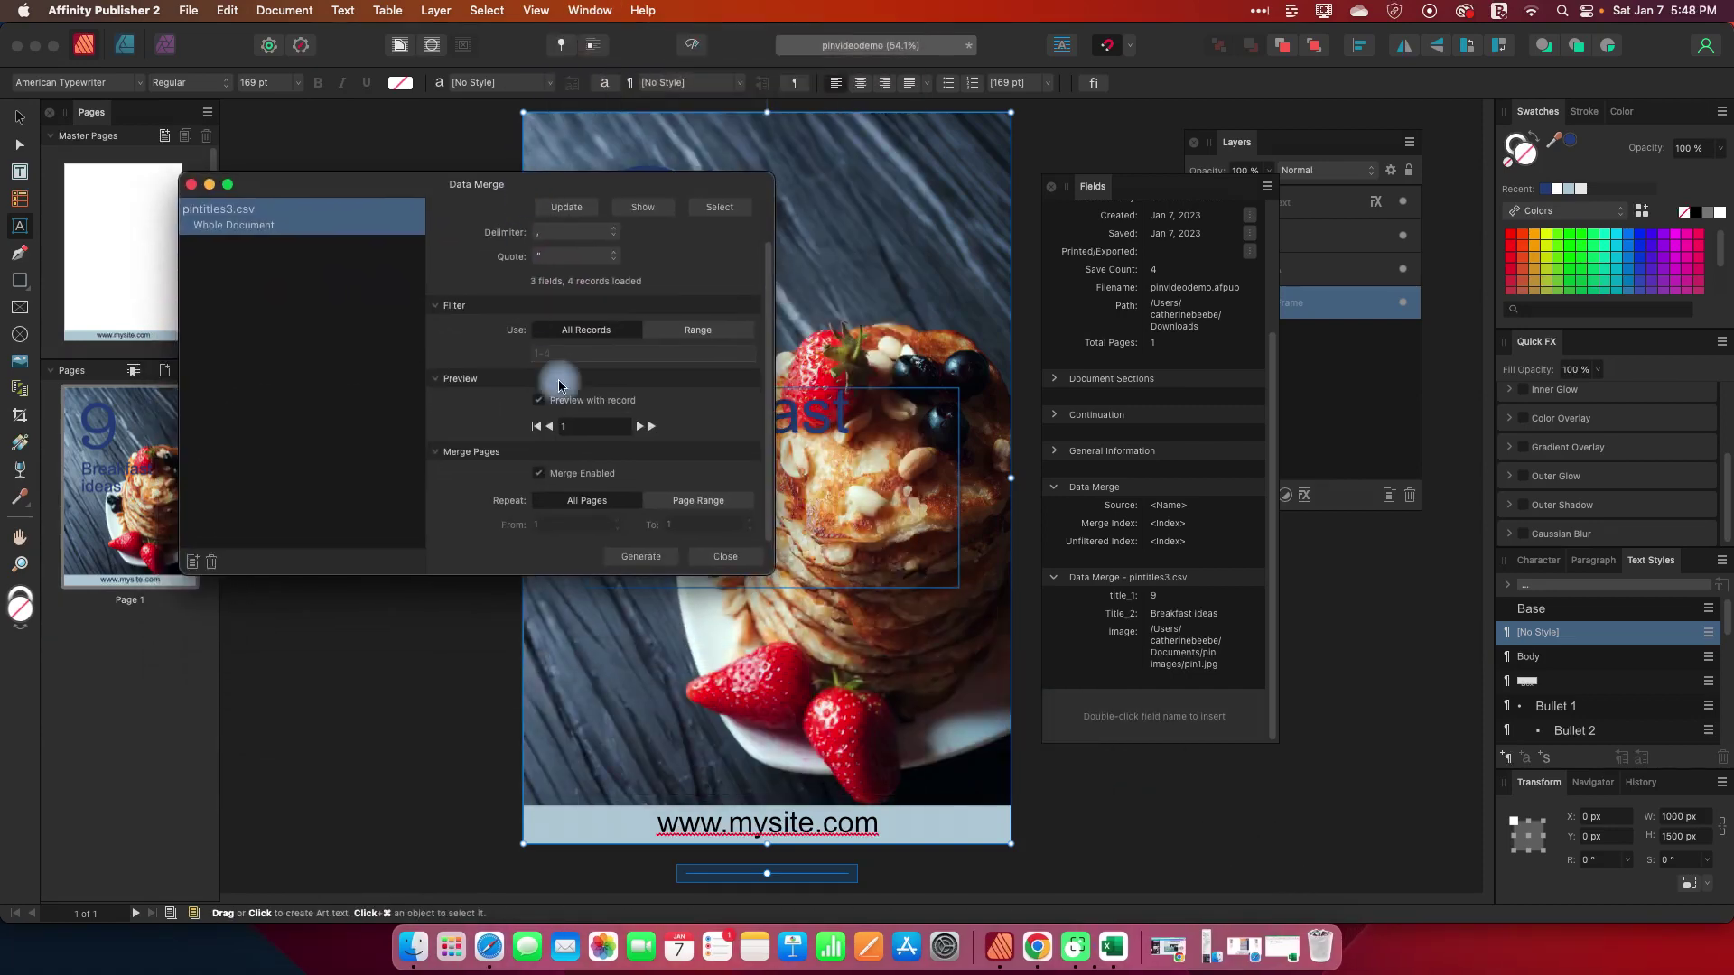
pyautogui.click(638, 556)
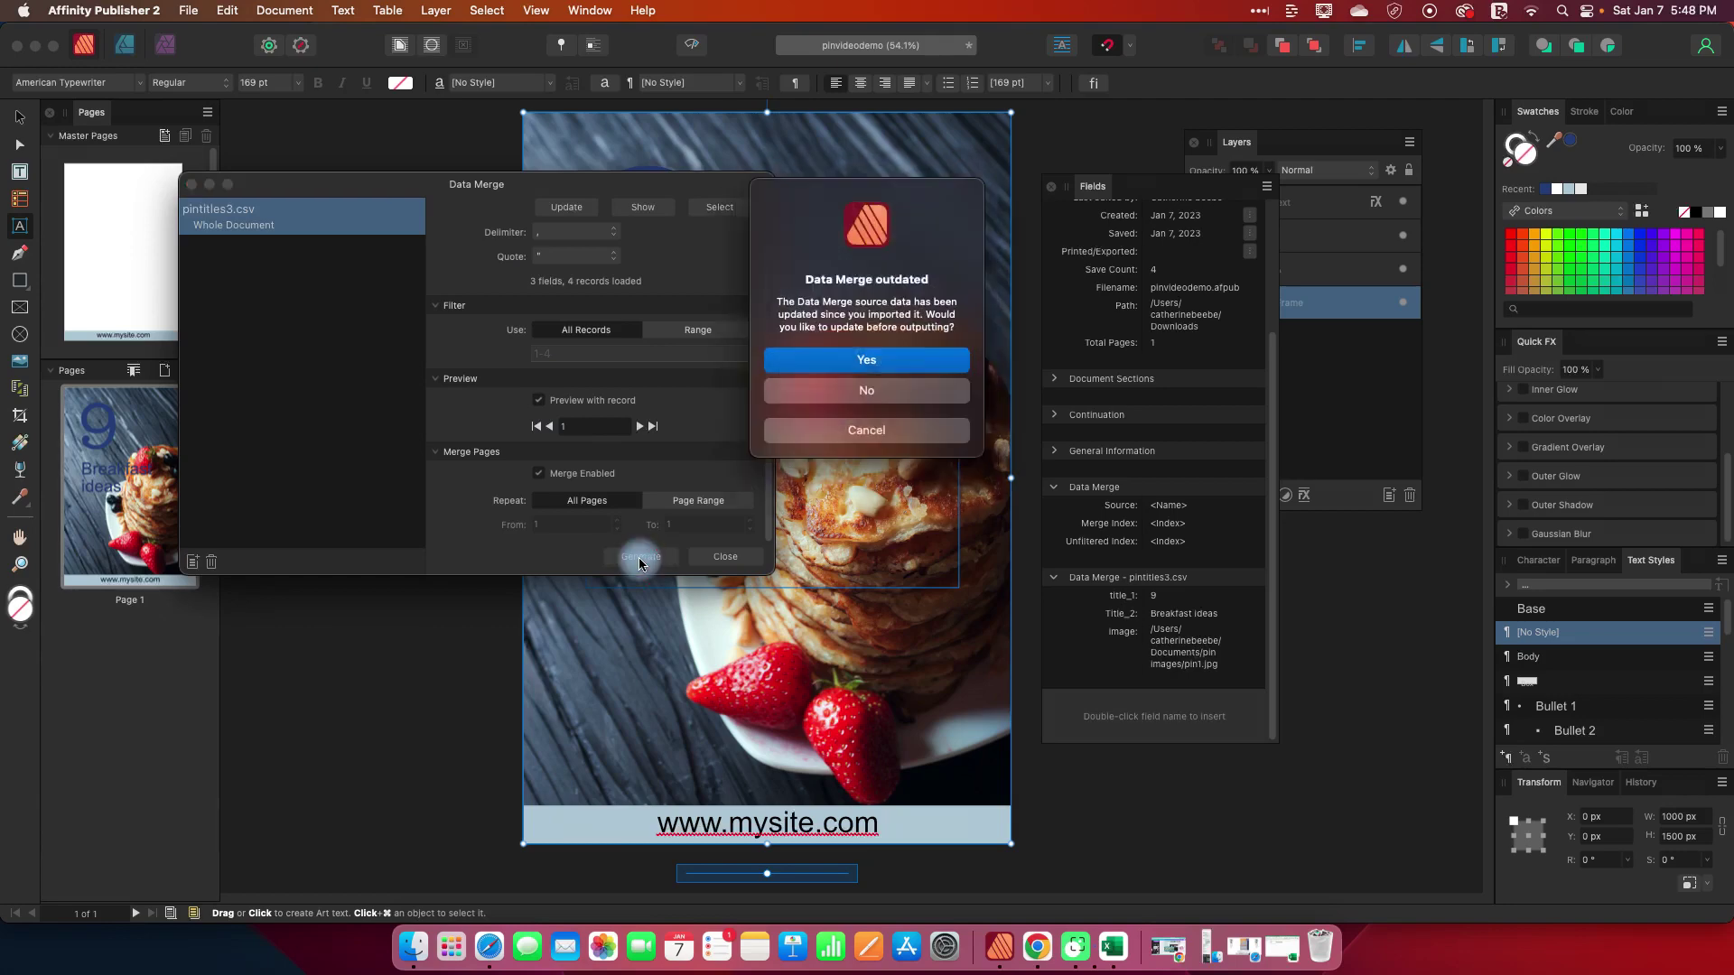
pyautogui.click(872, 362)
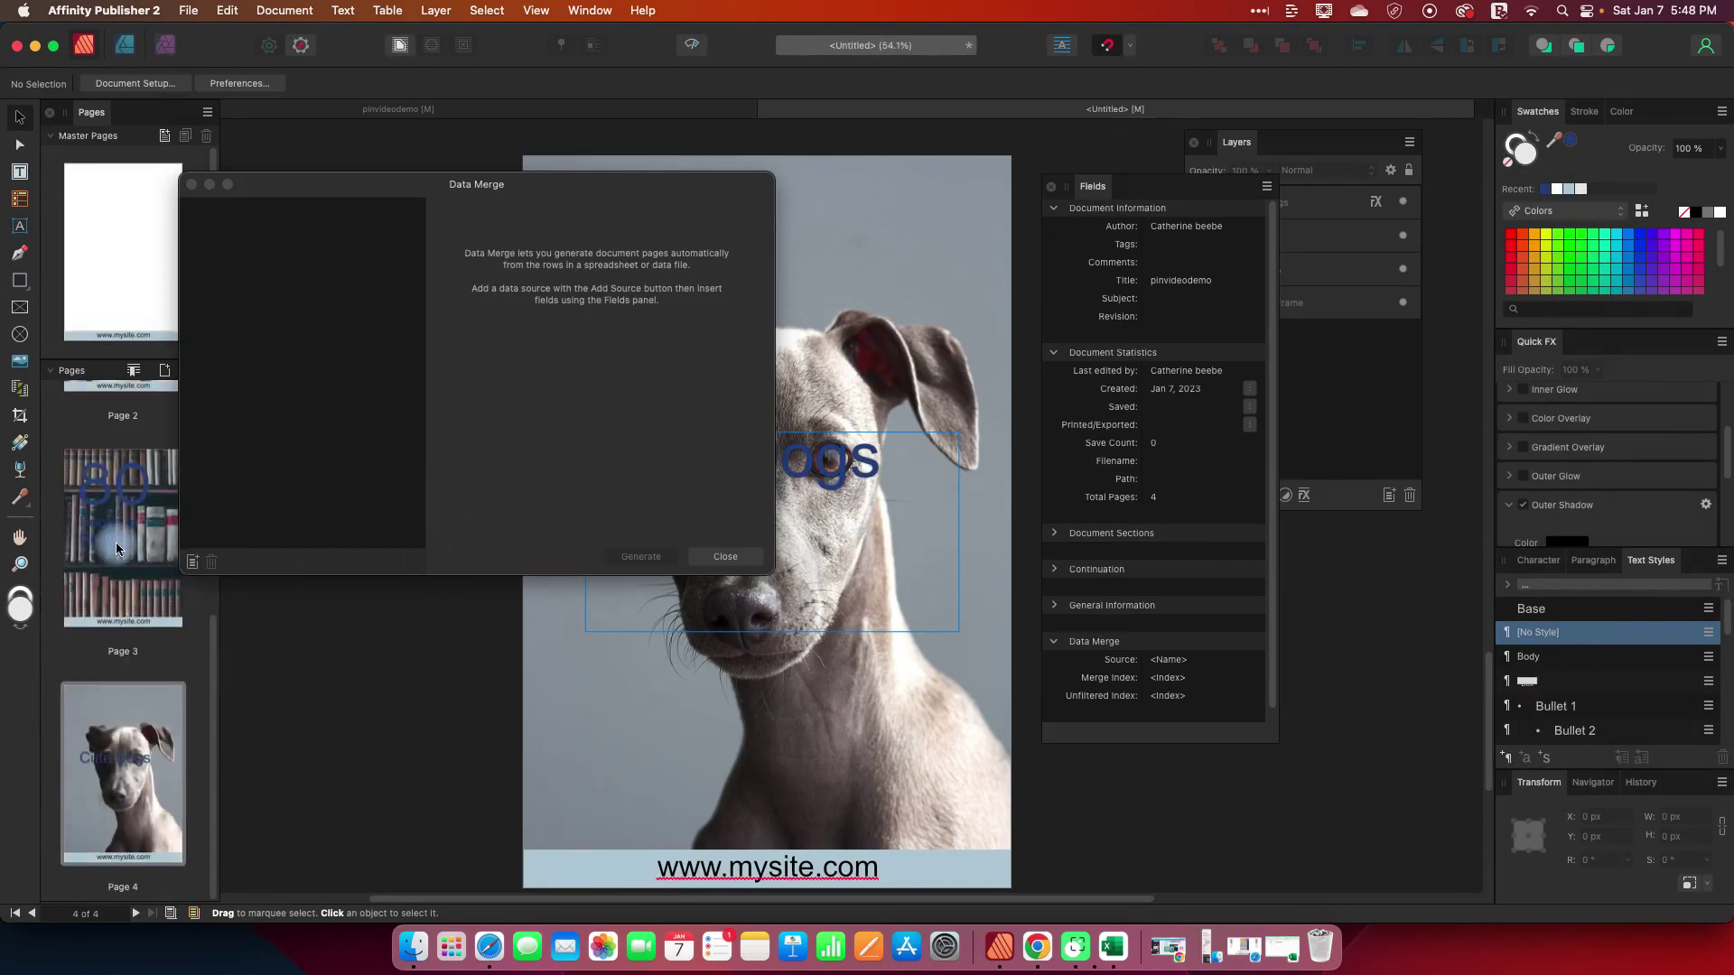
# Close the Data Merge window and float the Pages panel beside the canvas, showing page 1.
pyautogui.scroll(5, 117, 543)
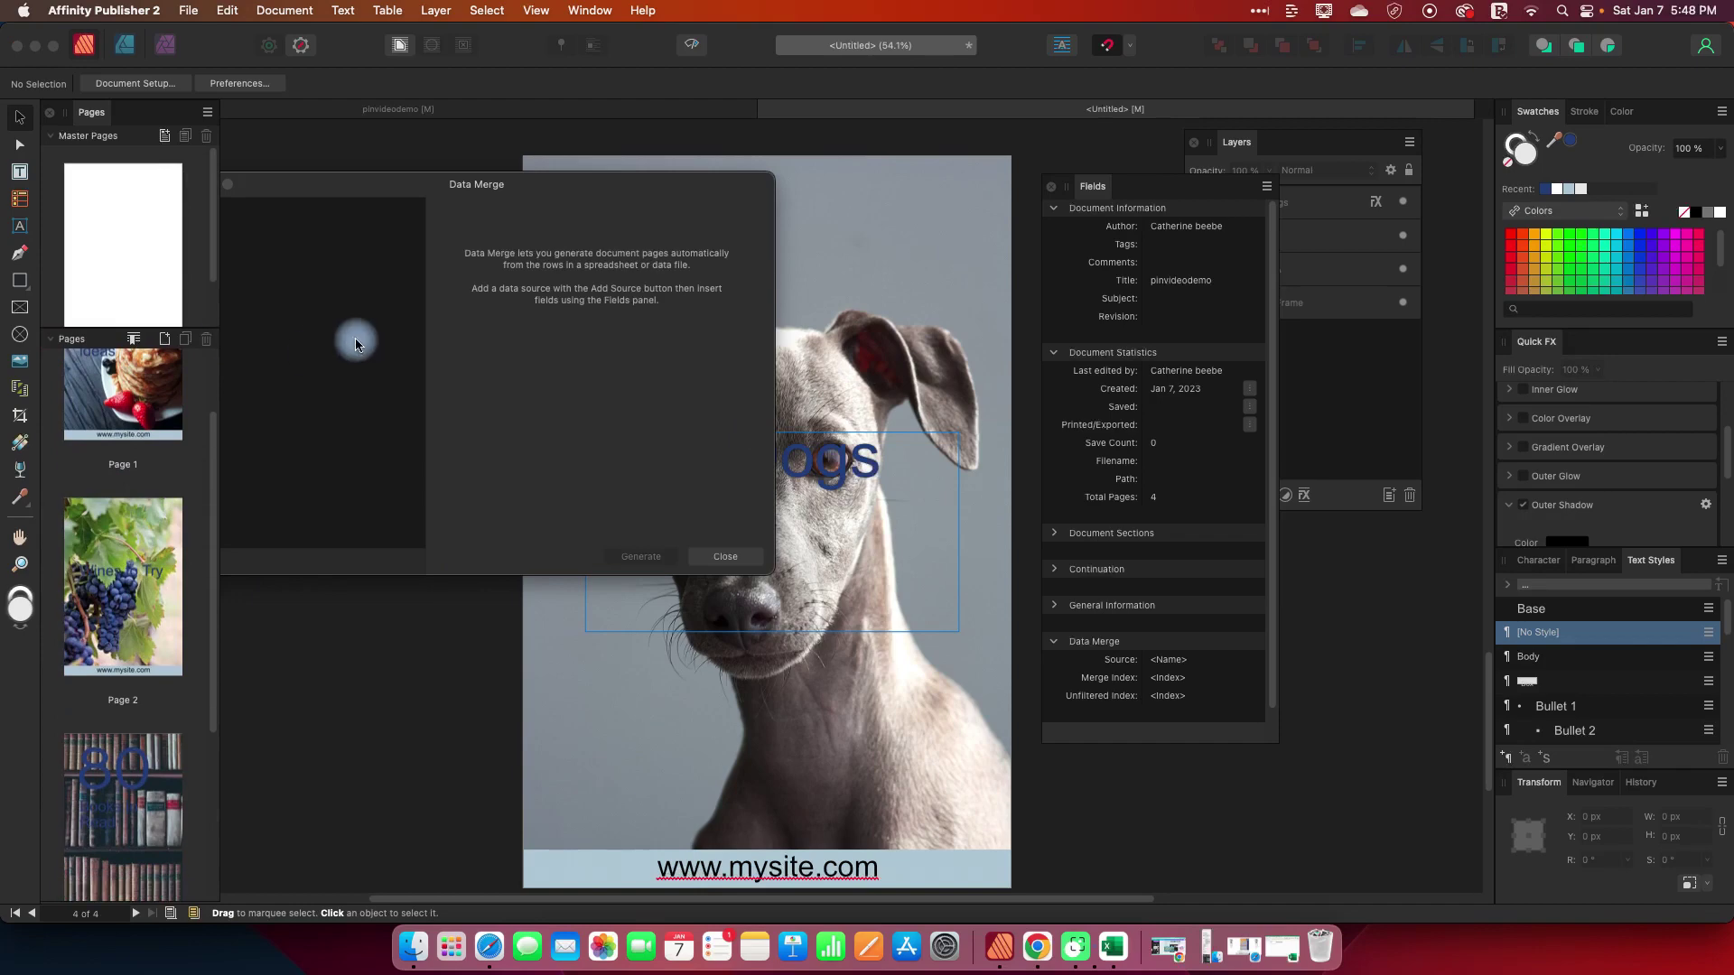
pyautogui.click(728, 560)
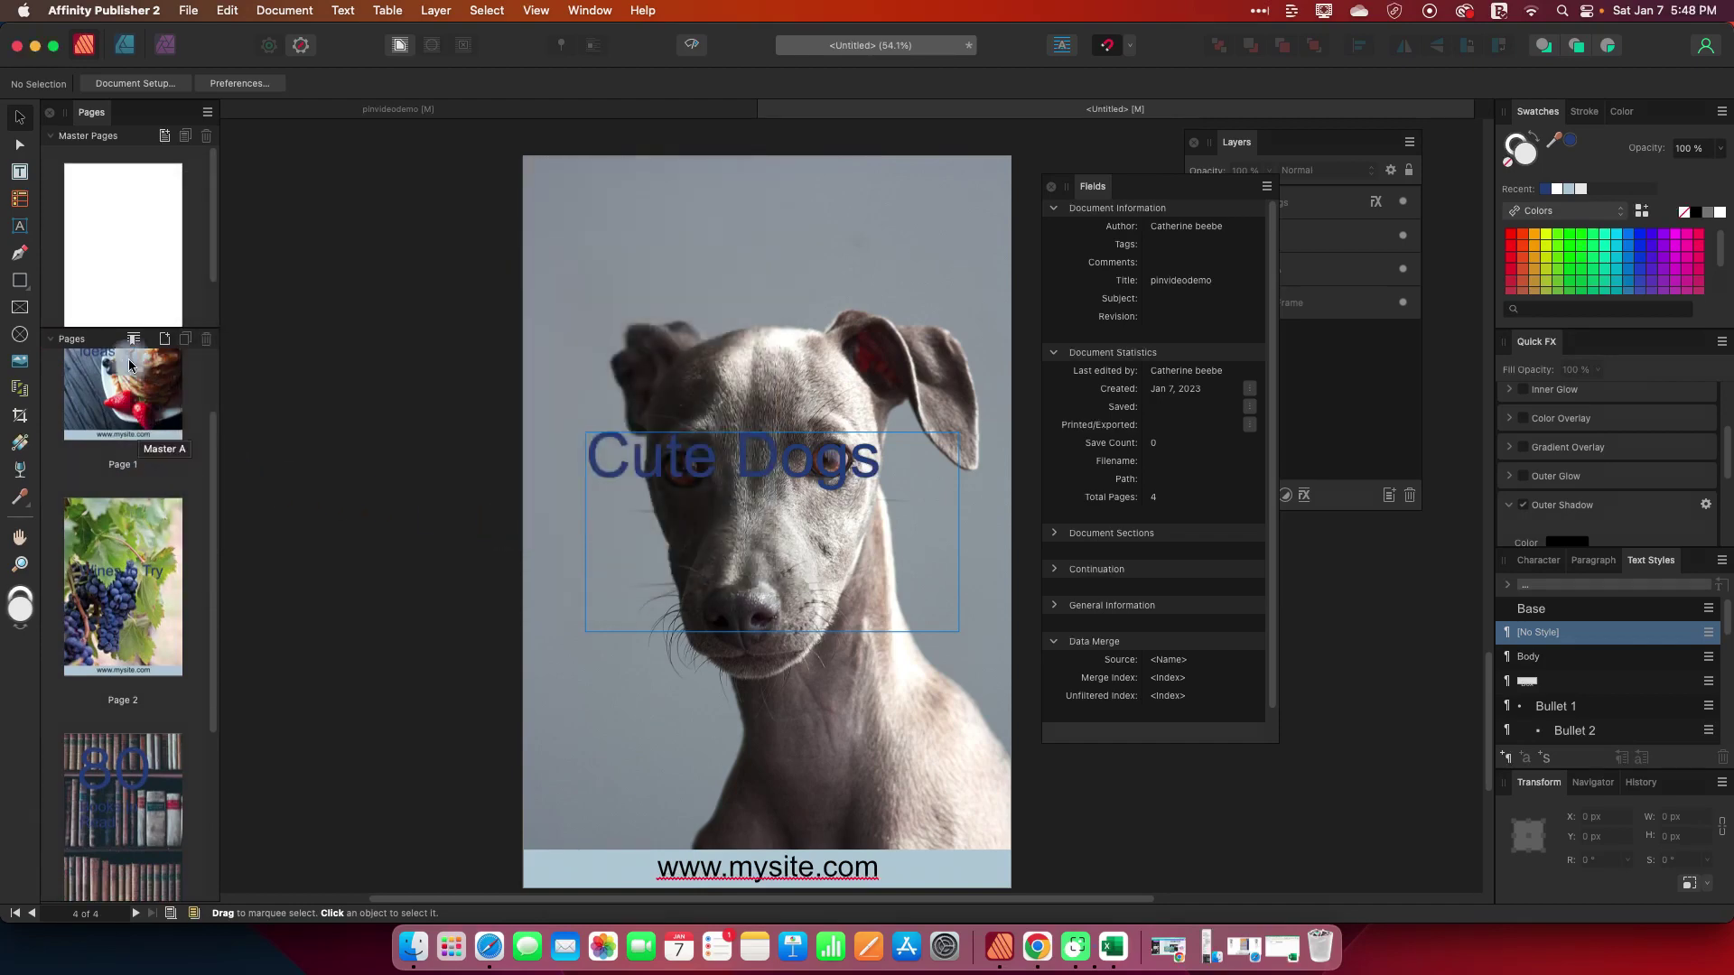
pyautogui.moveTo(98, 115); pyautogui.dragTo(341, 79)
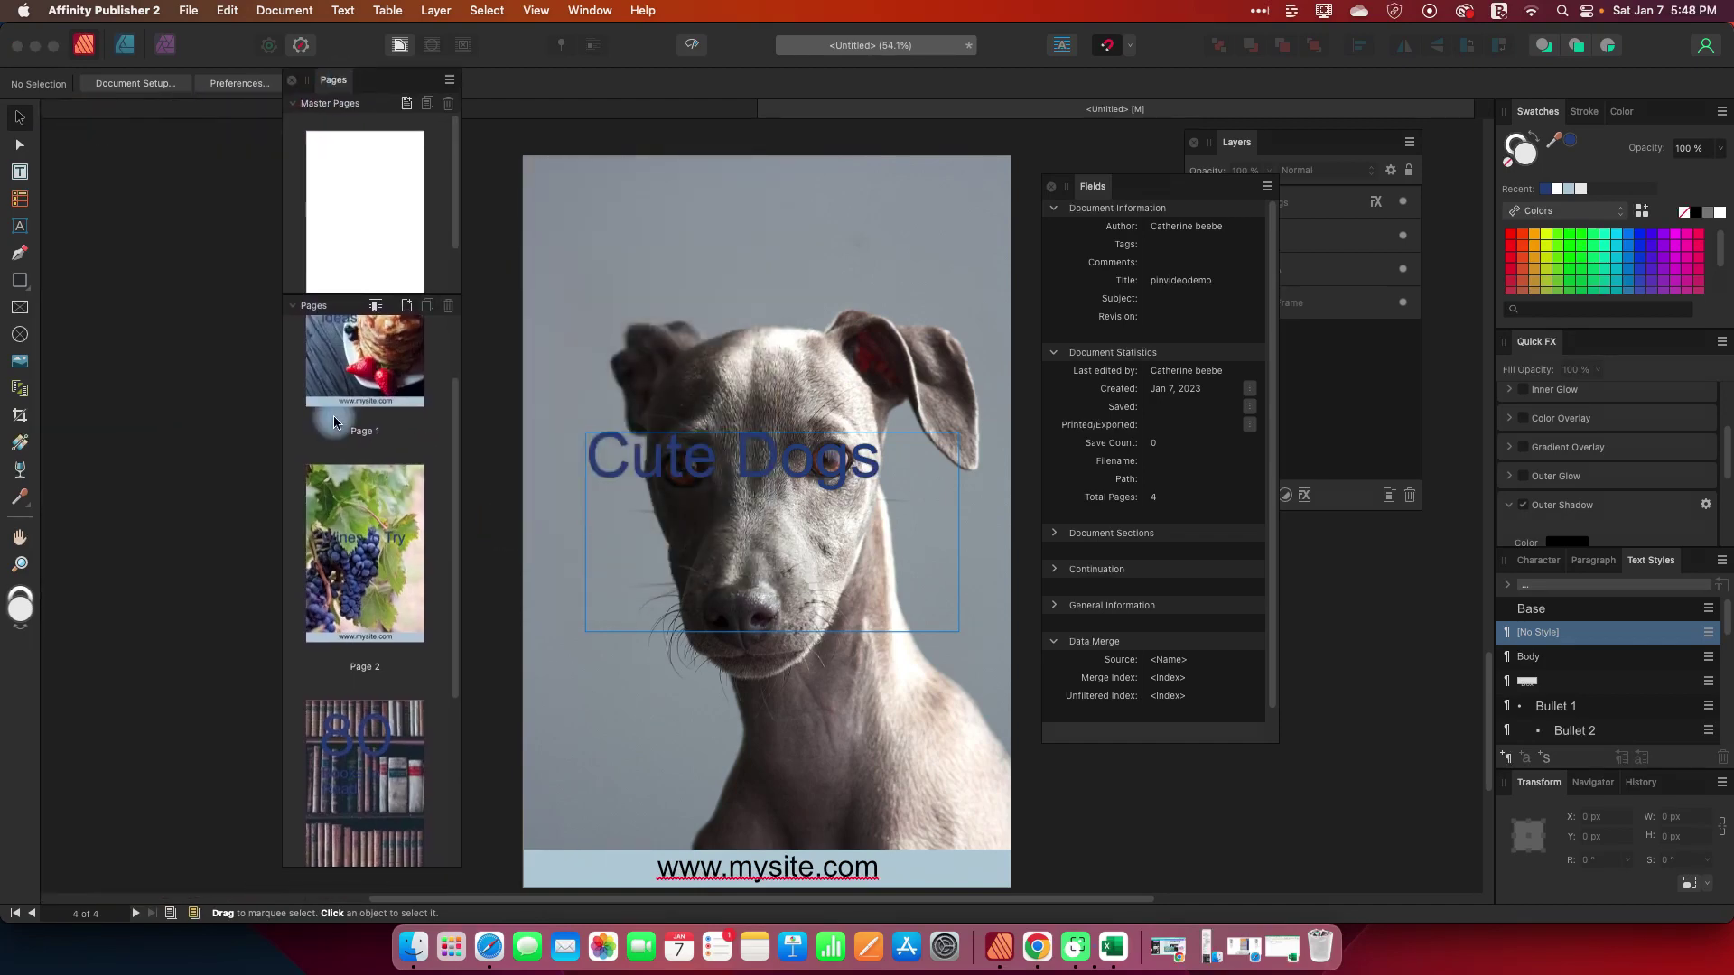
pyautogui.click(334, 420)
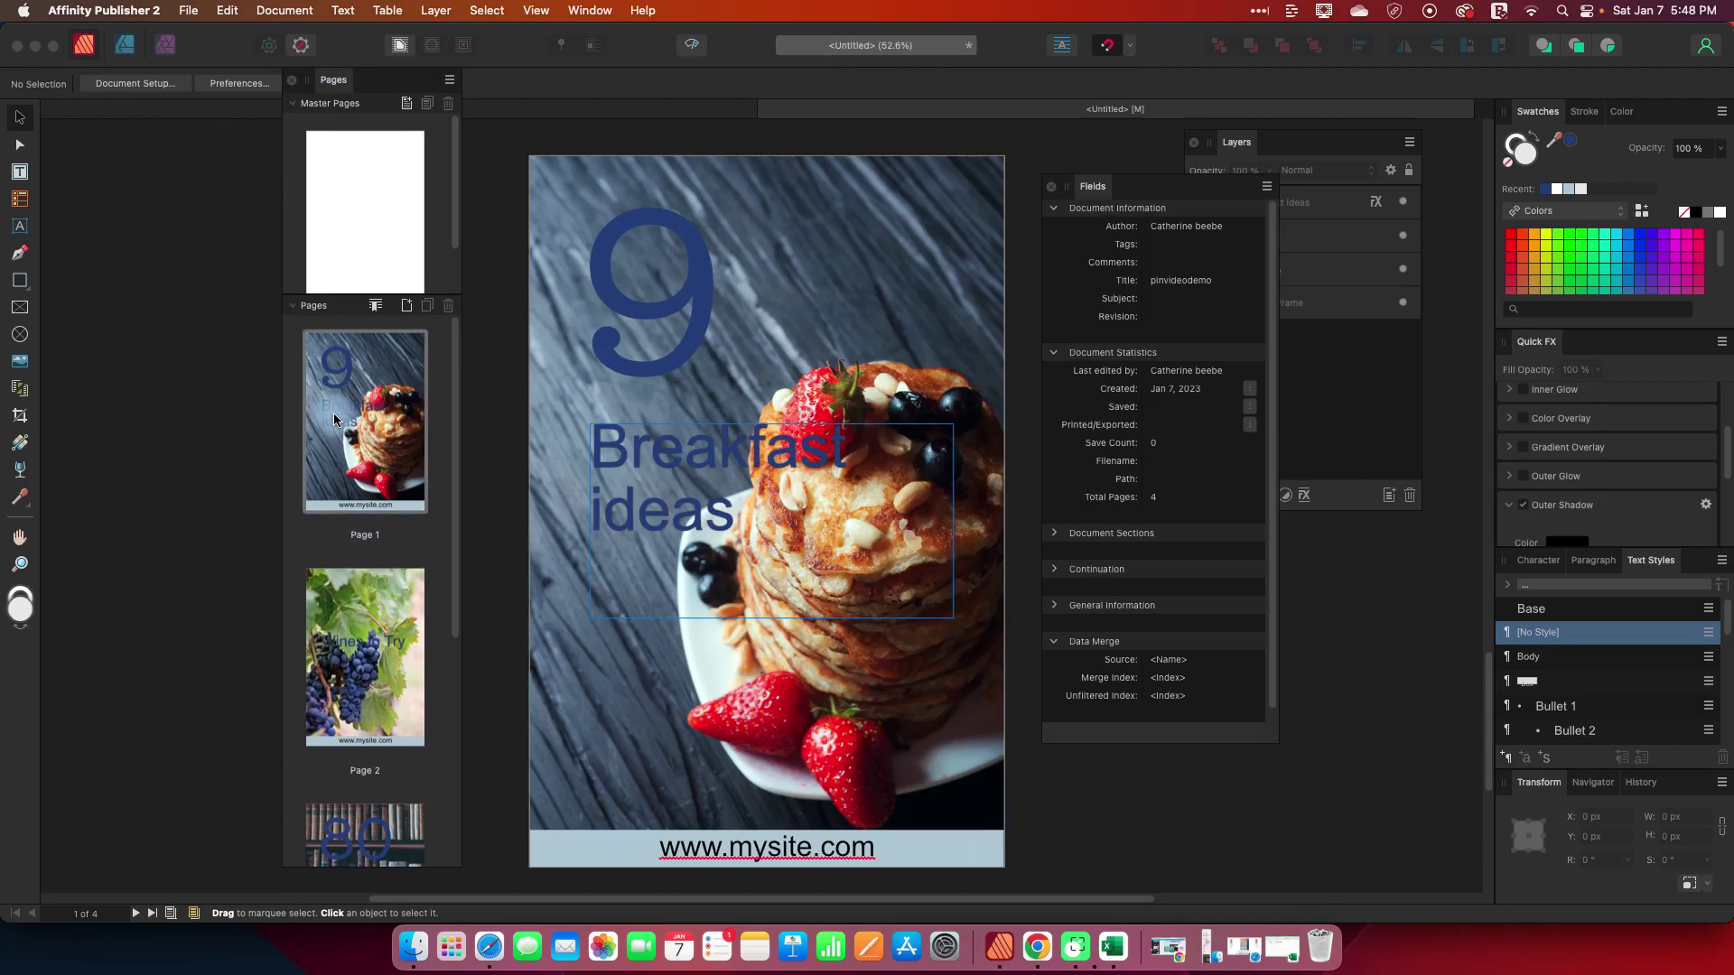
# On page 2, move the Wines to Try heading higher and make its text white.
pyautogui.click(370, 647)
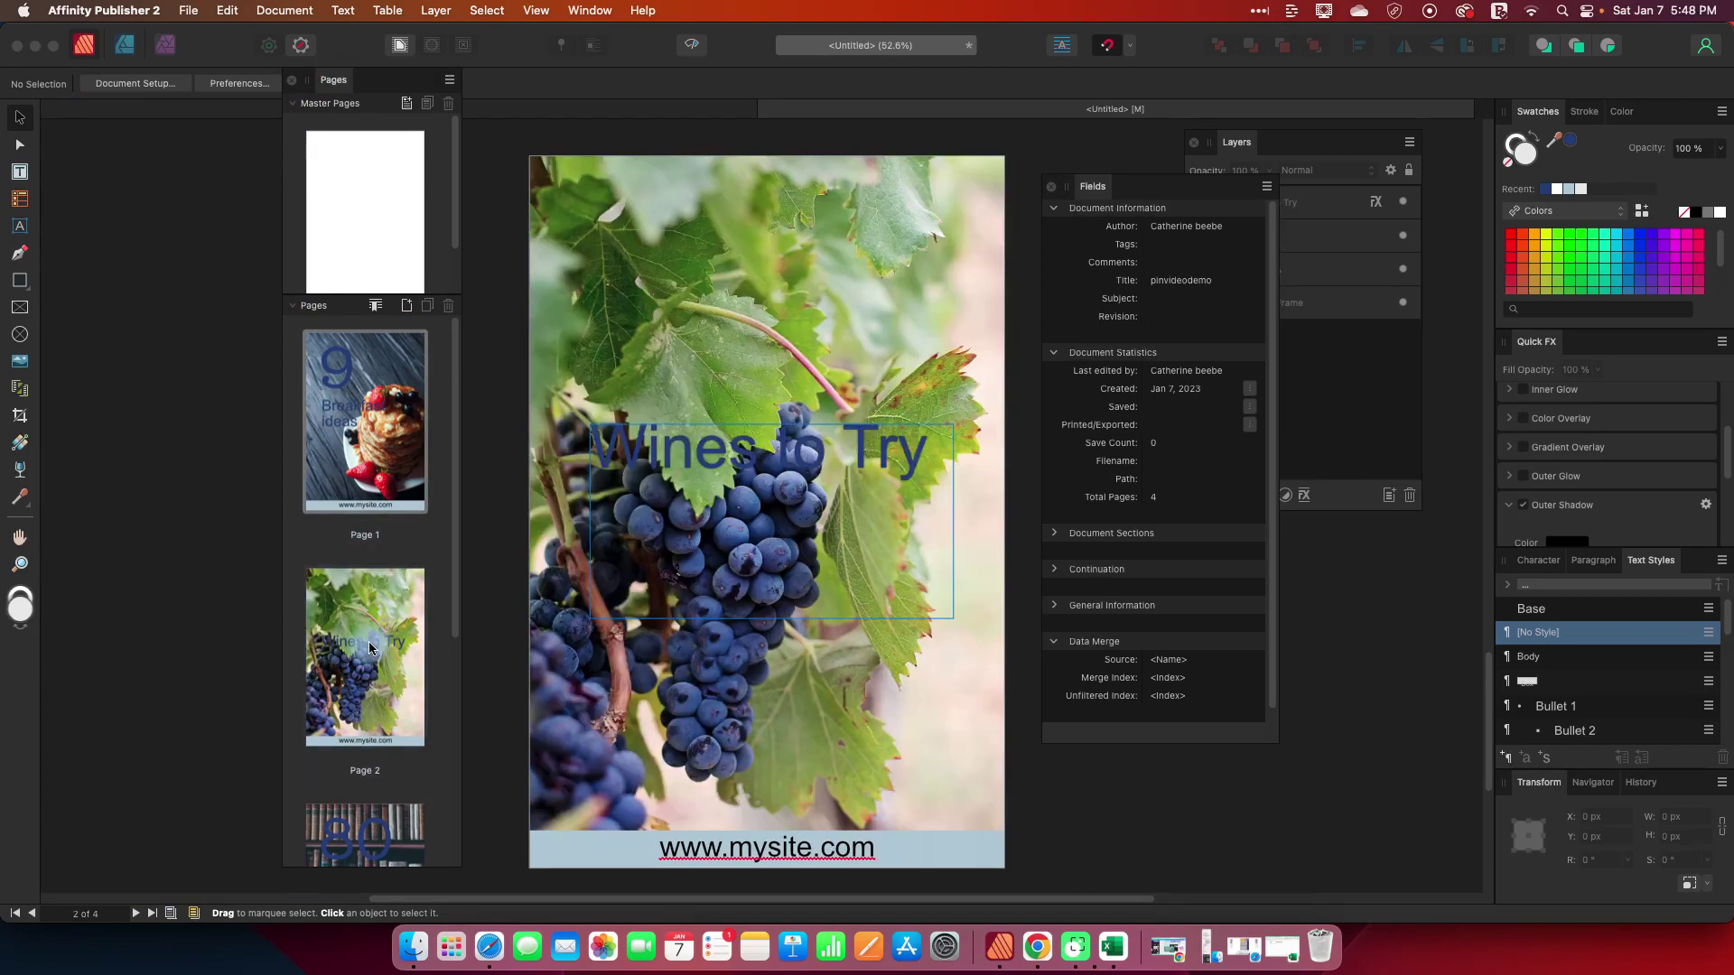
pyautogui.click(701, 465)
pyautogui.moveTo(703, 458); pyautogui.dragTo(695, 329)
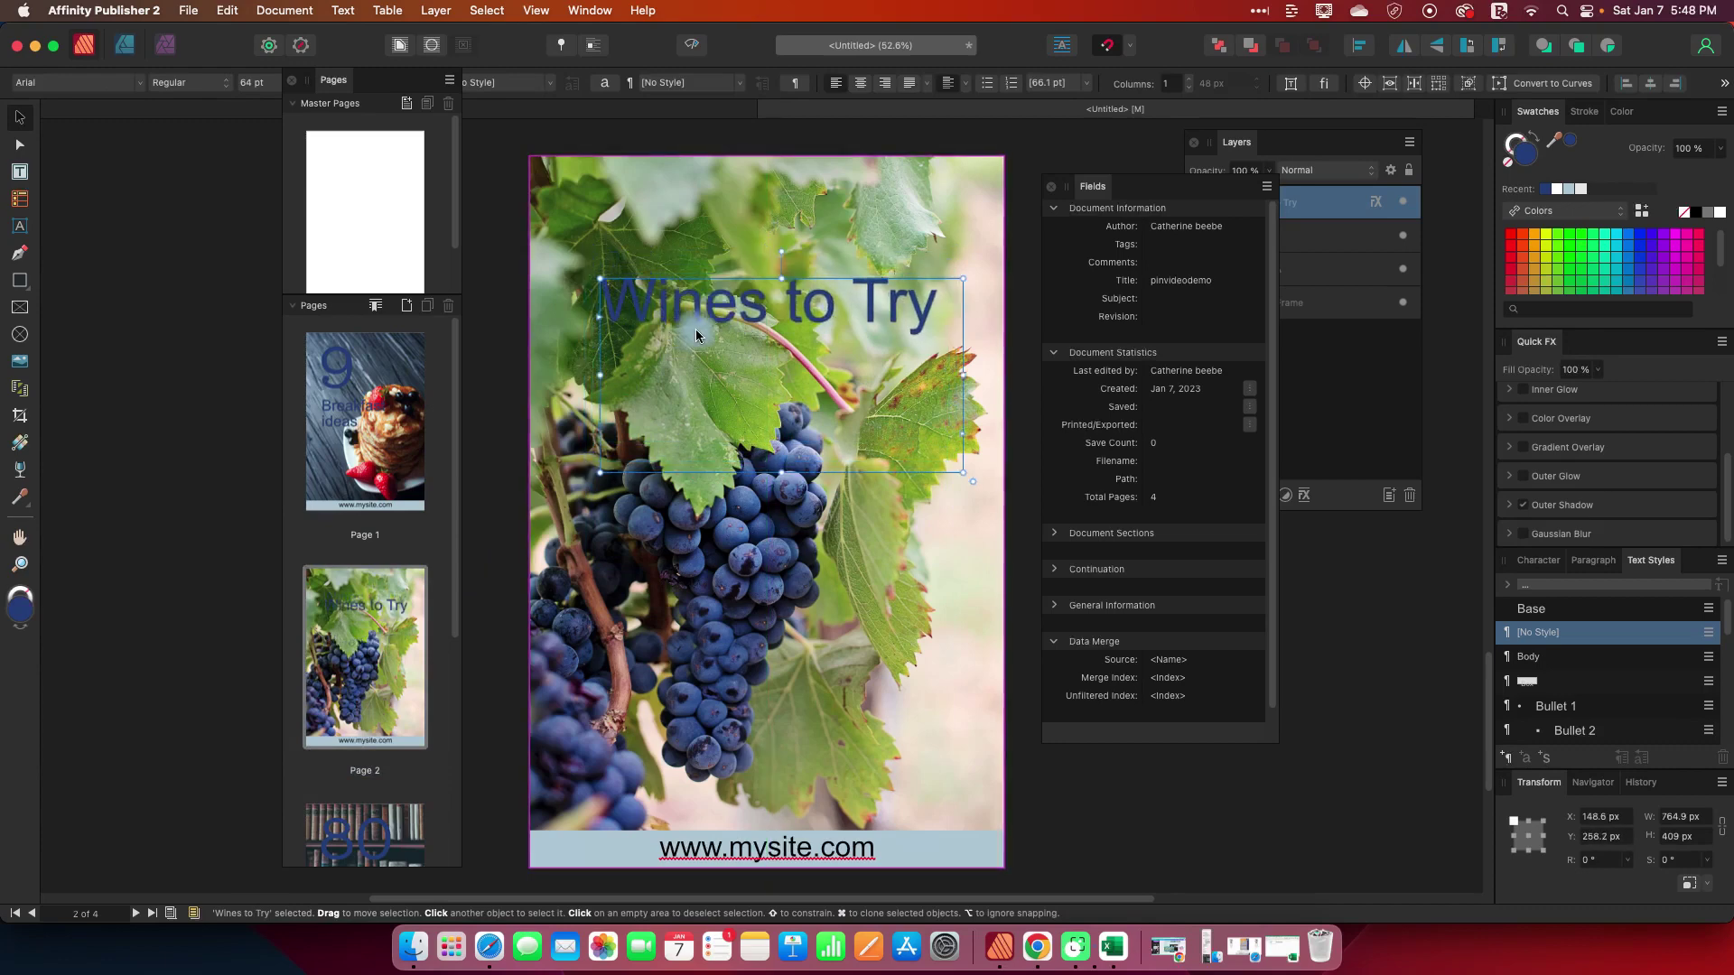
pyautogui.doubleClick(700, 311)
pyautogui.moveTo(944, 307); pyautogui.dragTo(576, 317)
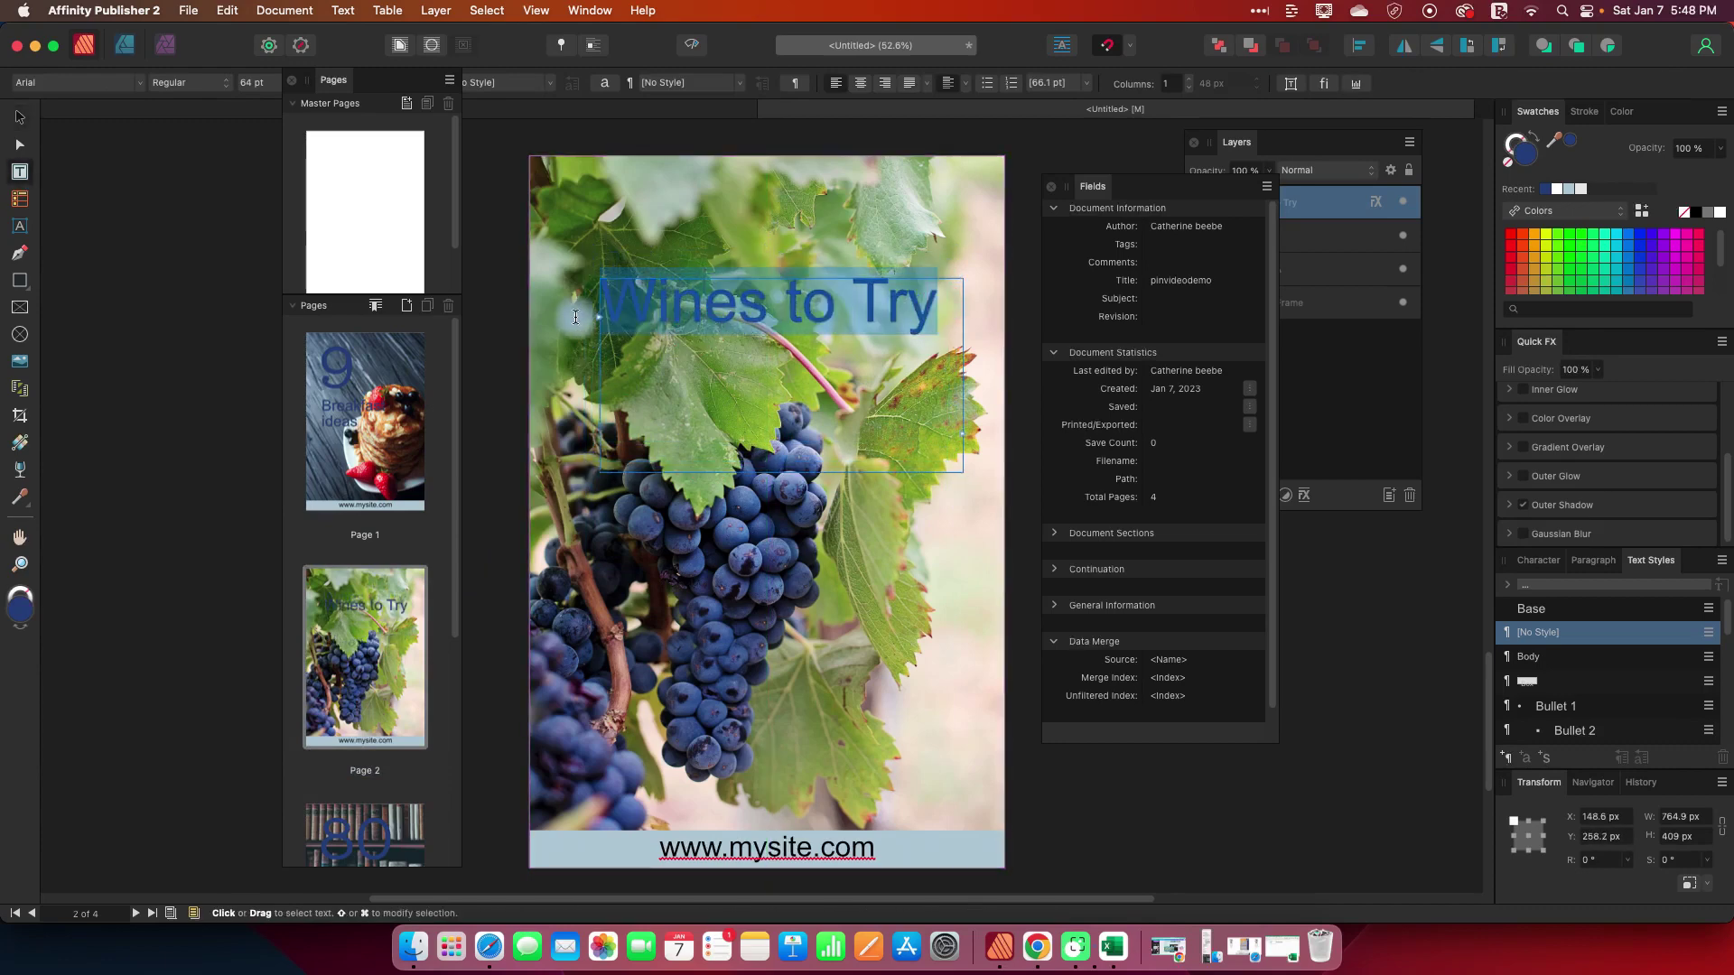
pyautogui.click(1581, 188)
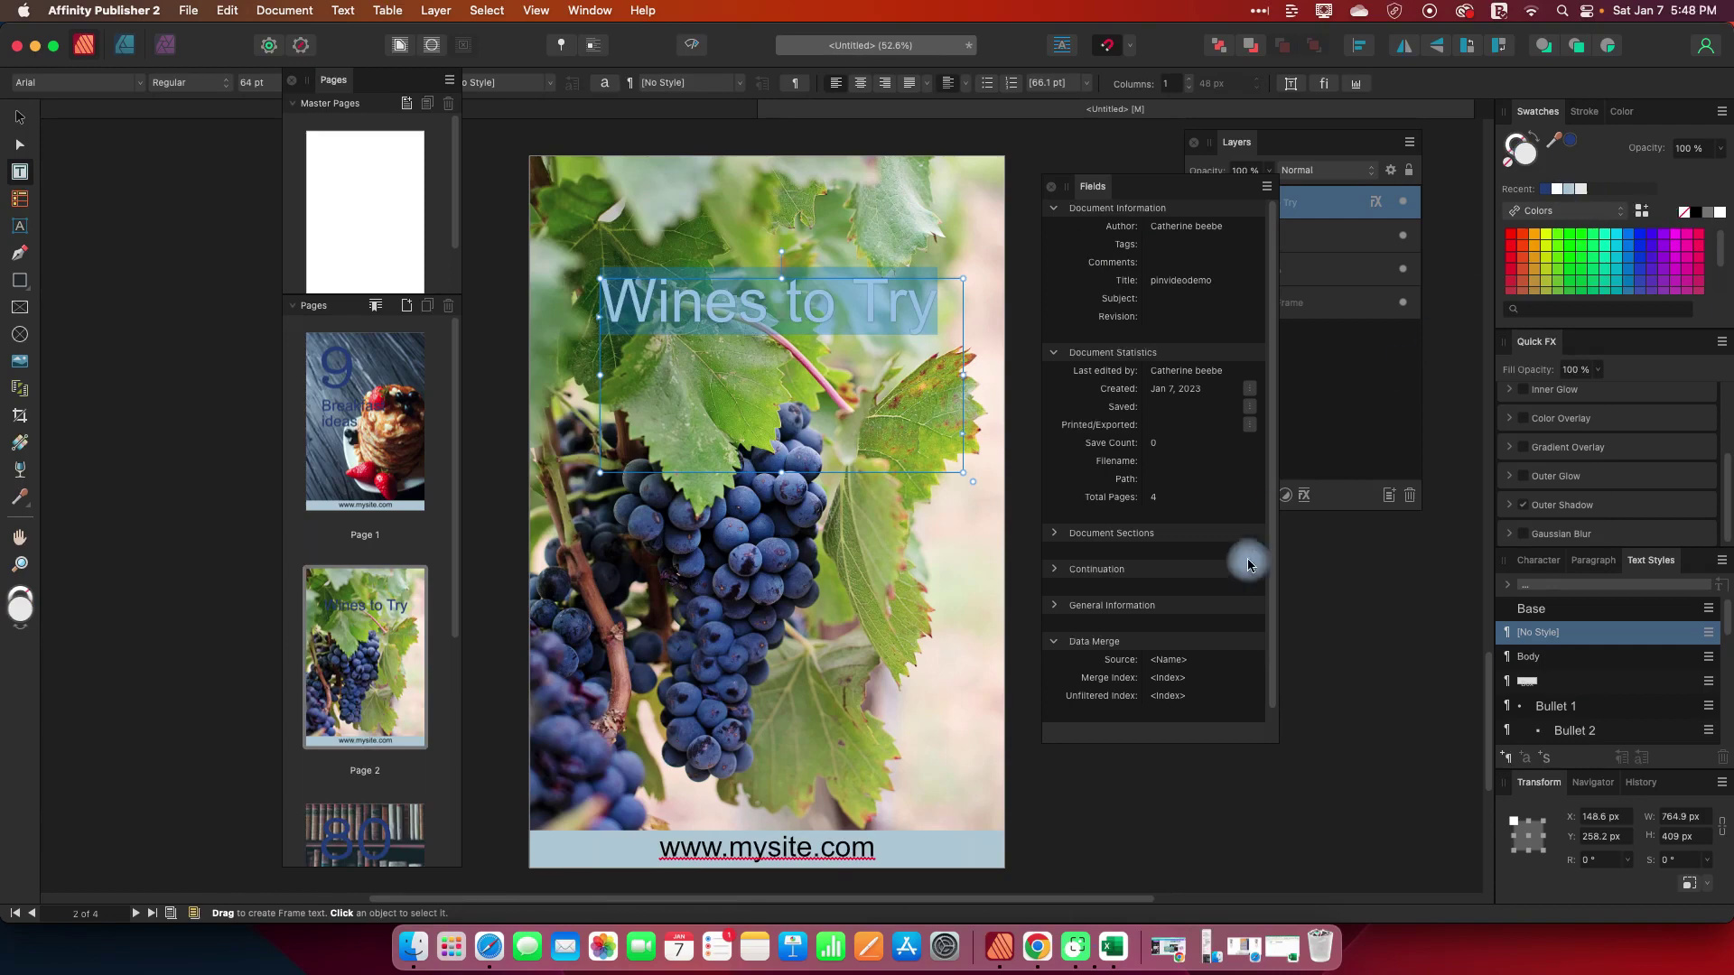
pyautogui.click(1365, 658)
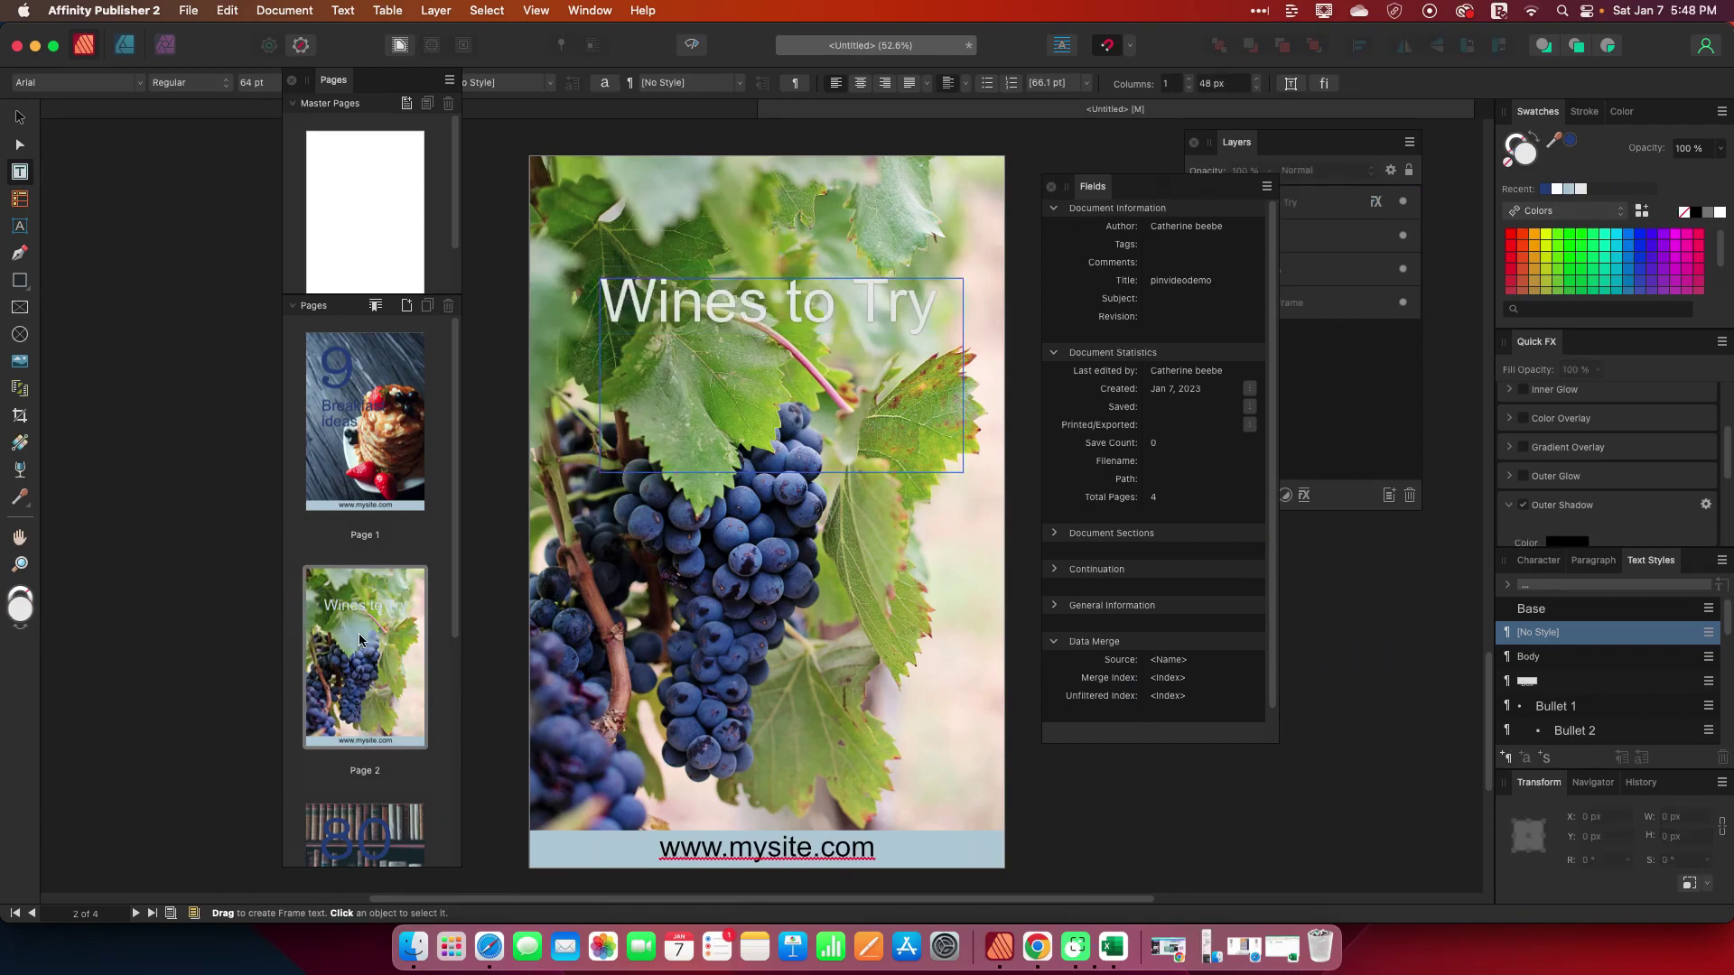
# On page 3, make the Books to Read text and the large 80 white.
pyautogui.scroll(-4, 360, 640)
pyautogui.click(365, 681)
pyautogui.click(708, 349)
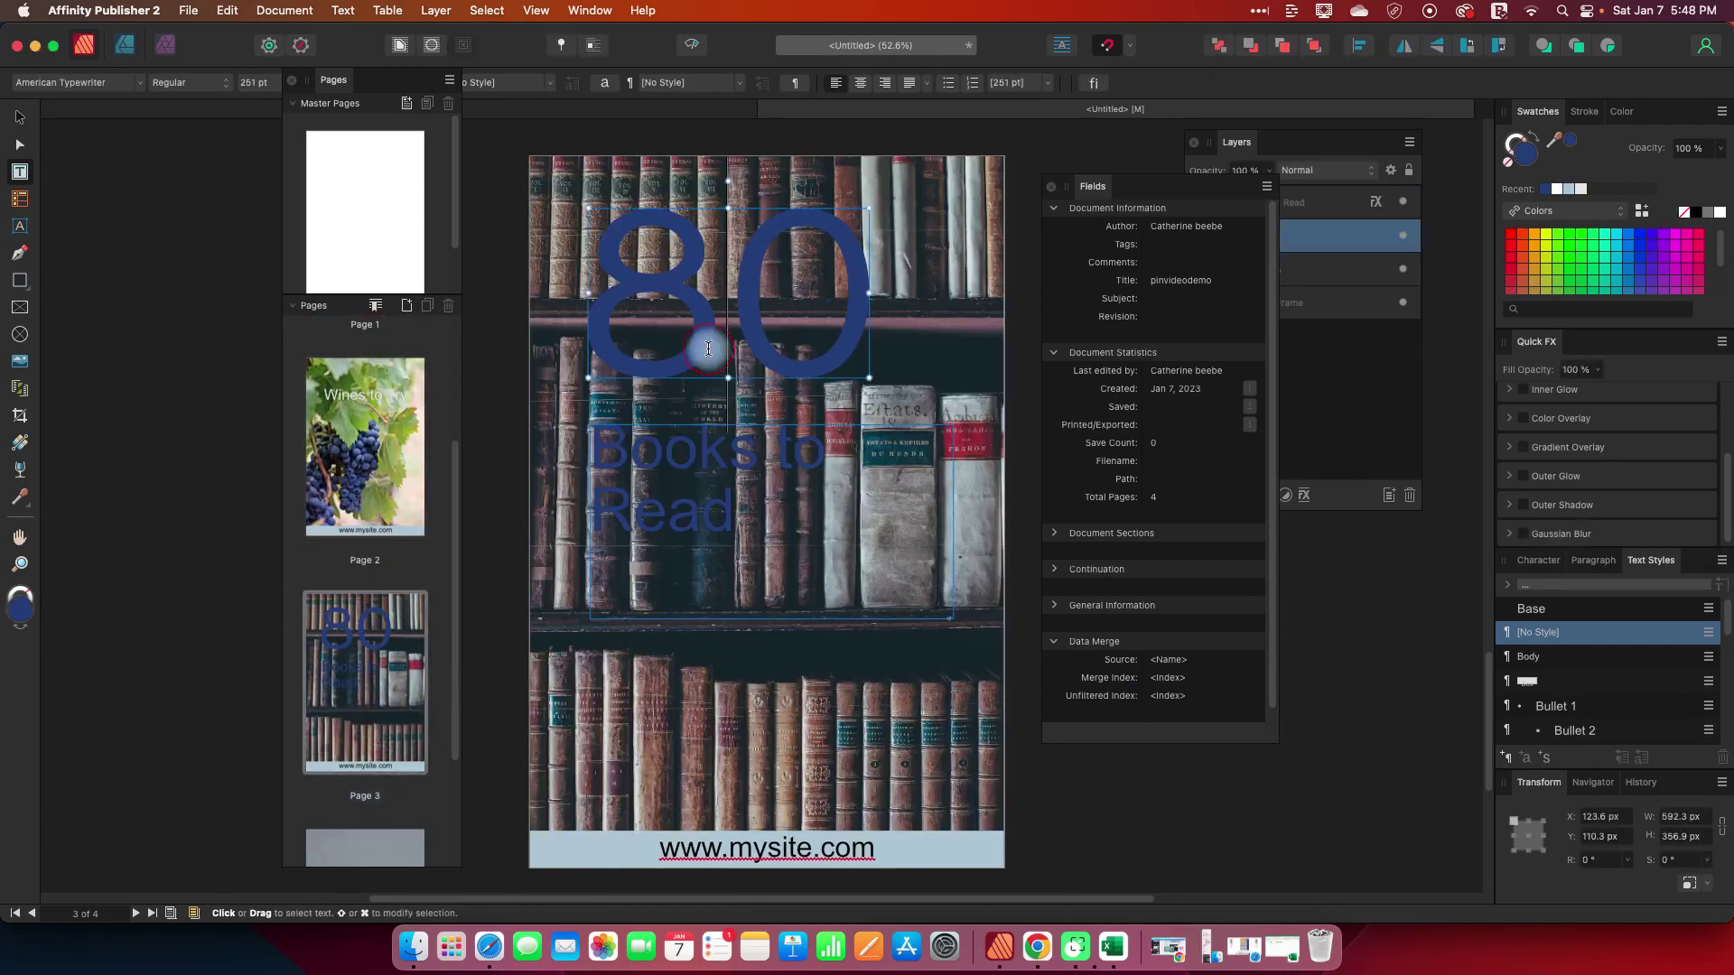
pyautogui.moveTo(592, 438); pyautogui.dragTo(812, 534)
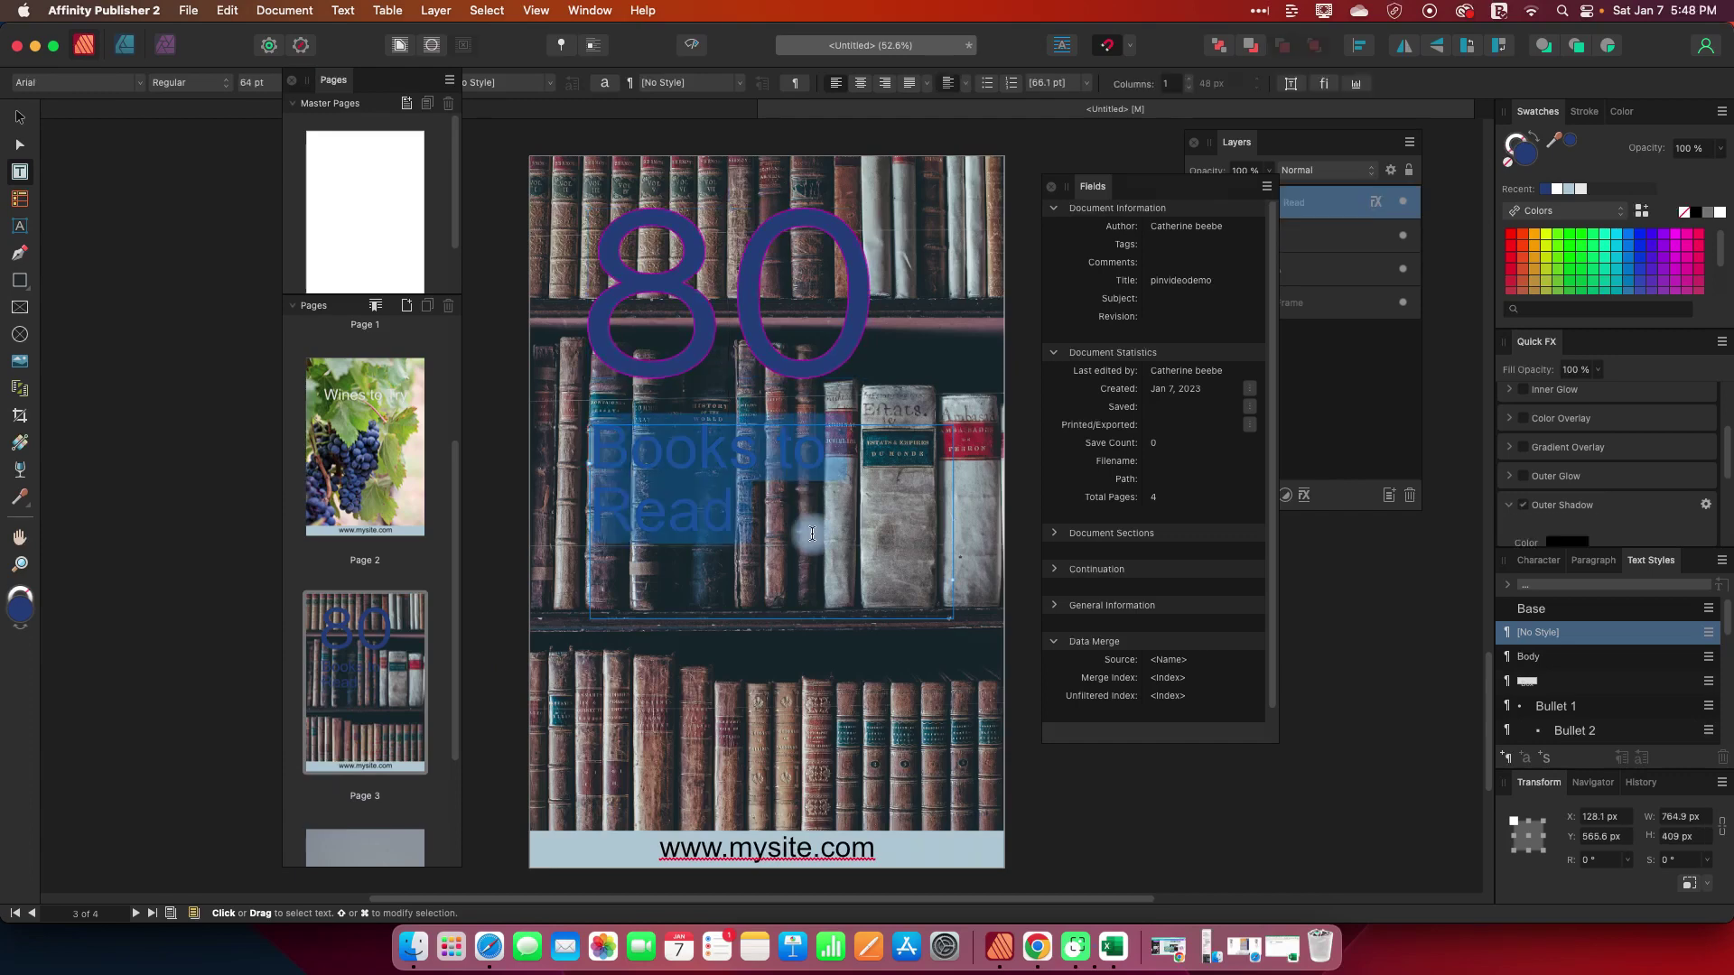
pyautogui.click(1580, 189)
pyautogui.click(802, 249)
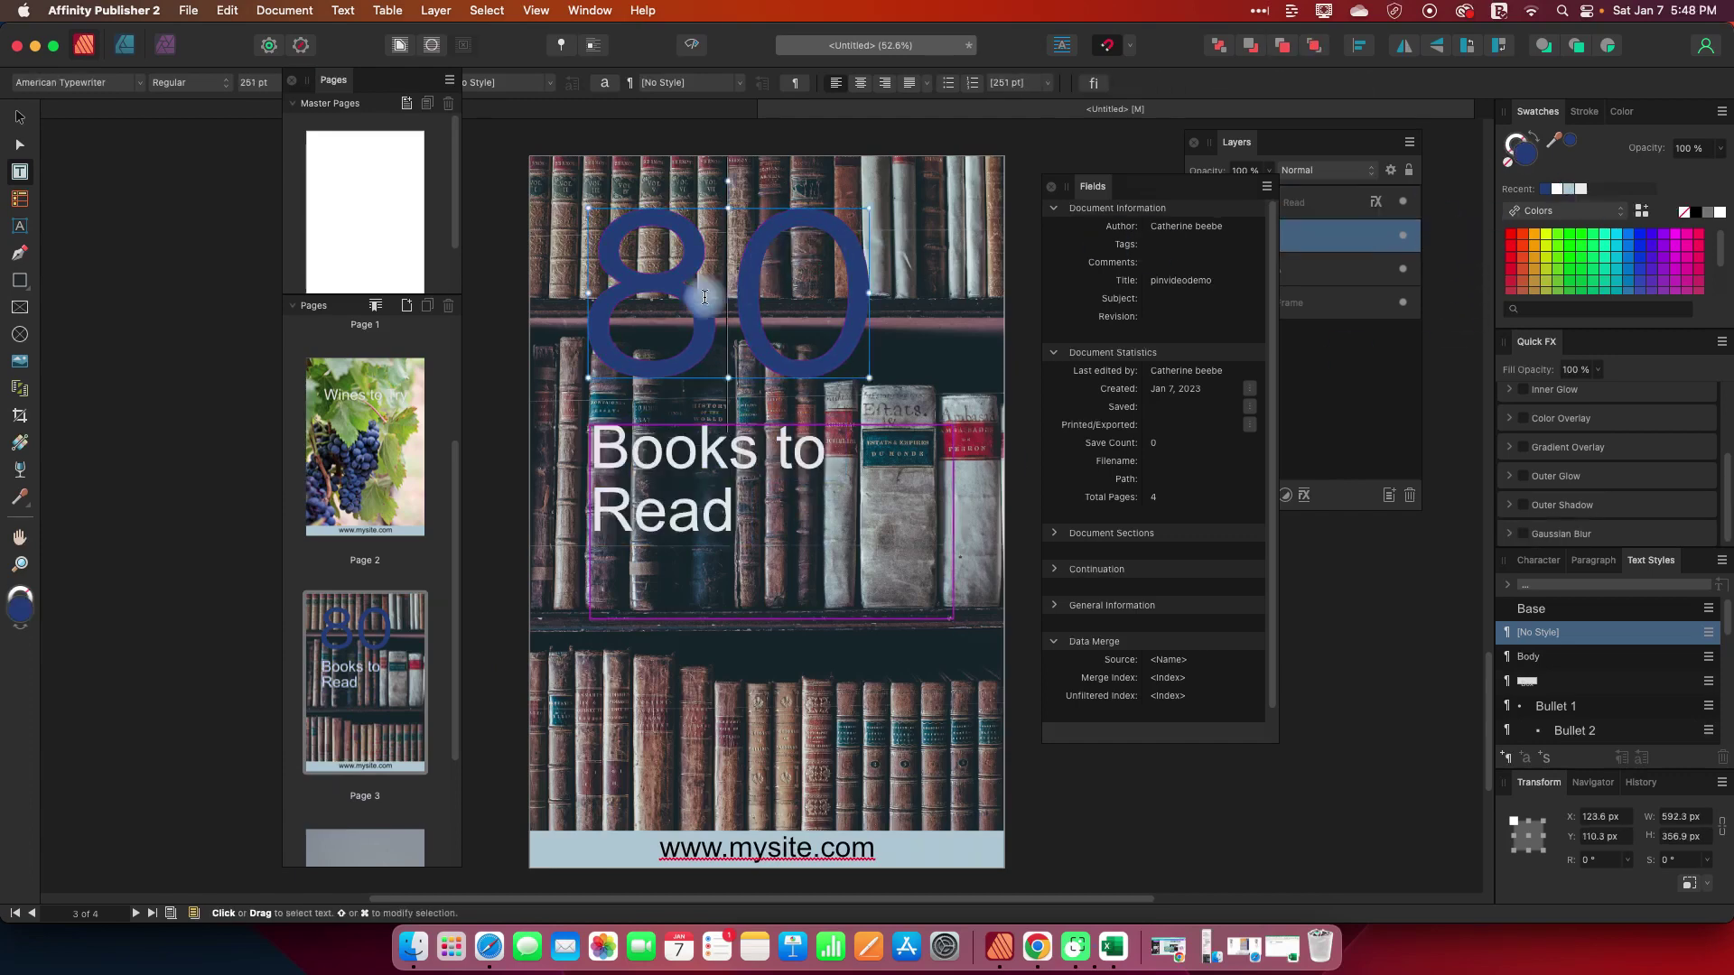
pyautogui.doubleClick(835, 289)
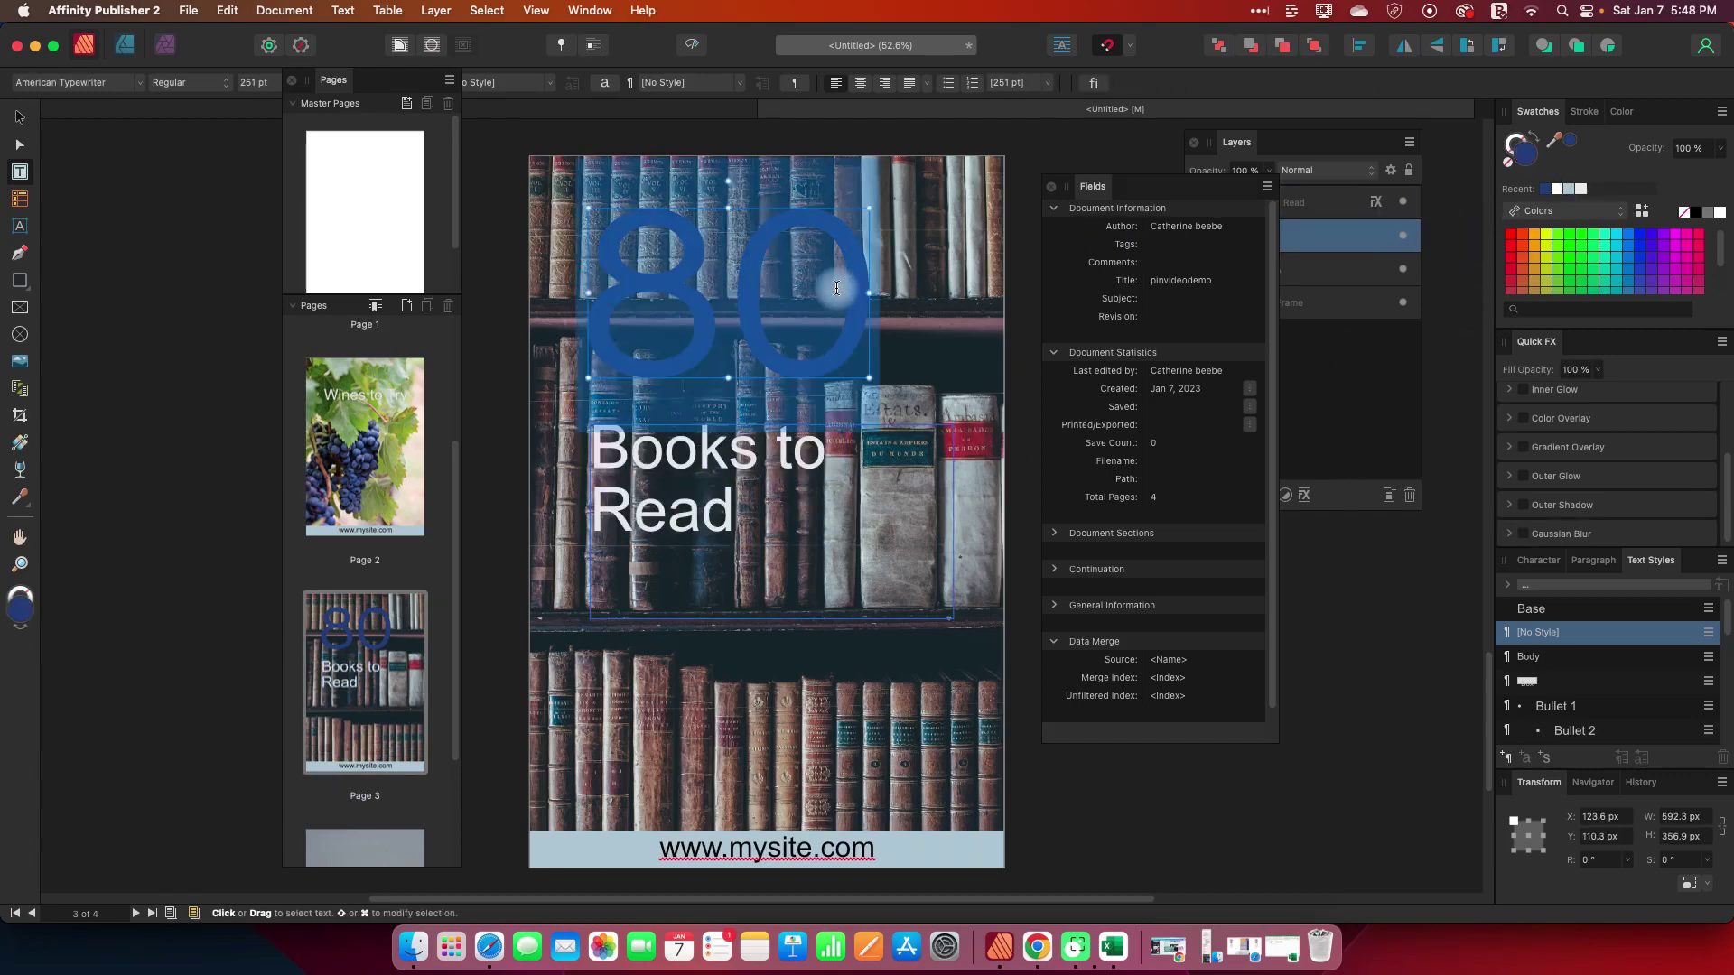
pyautogui.click(1580, 189)
pyautogui.click(1331, 709)
# On page 4, move the Cute Dogs heading frame up near the top of the page.
pyautogui.scroll(-4, 361, 669)
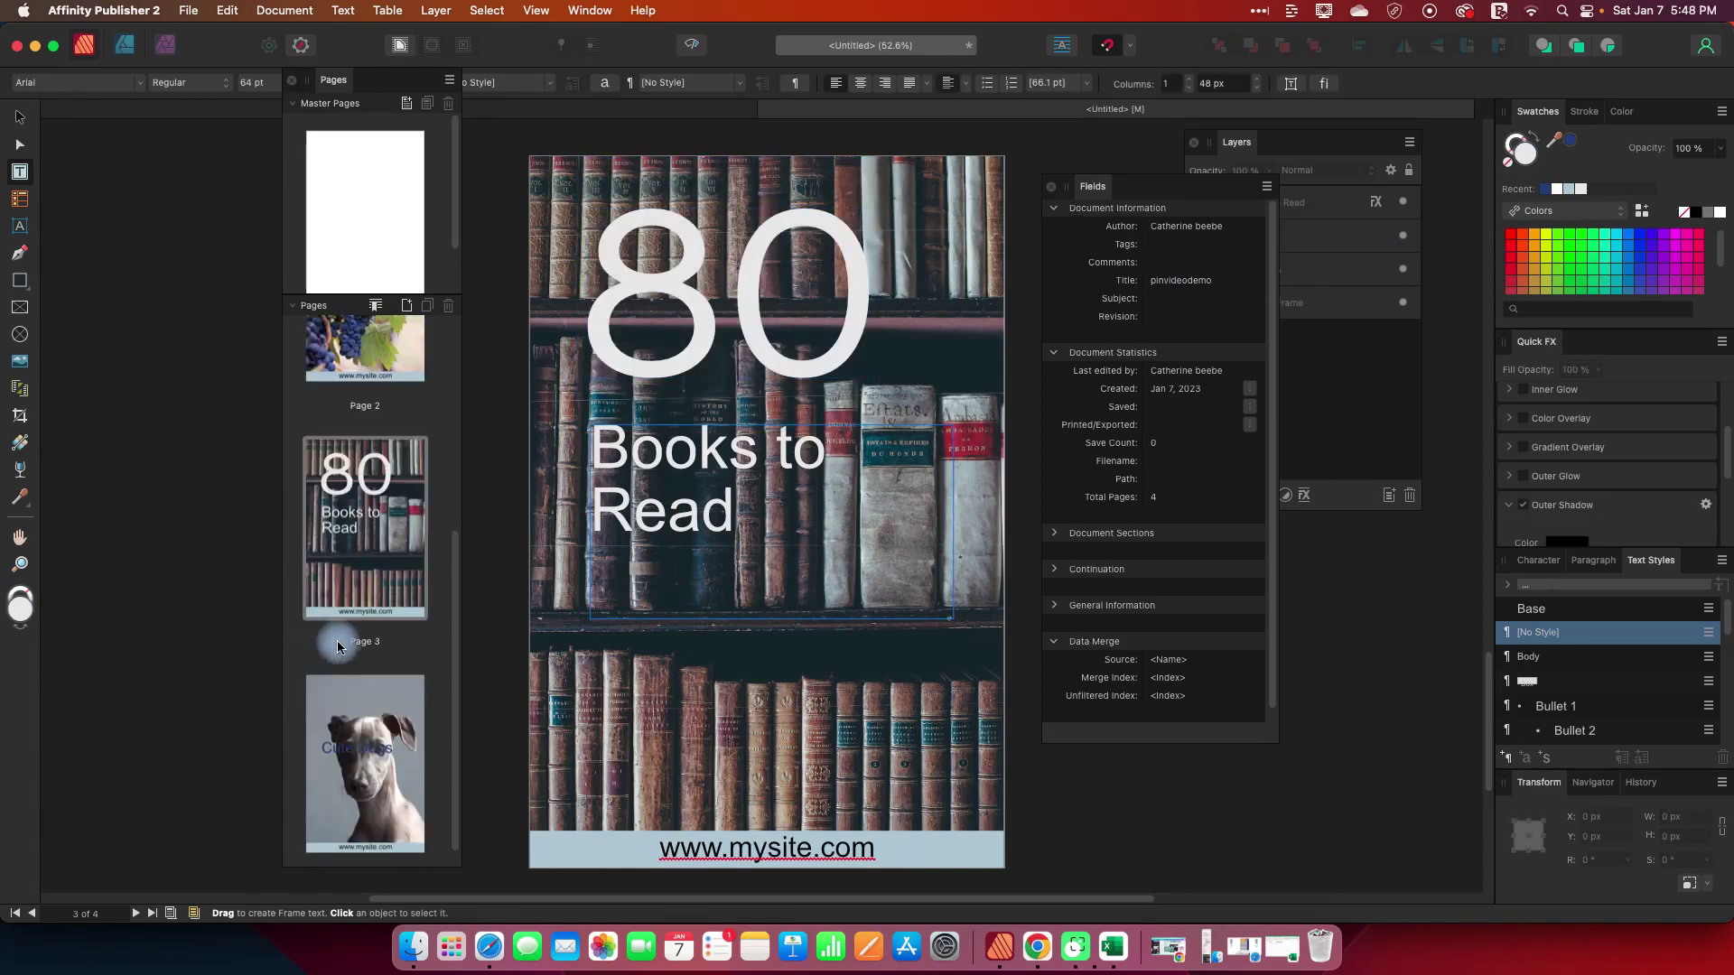
pyautogui.click(359, 730)
pyautogui.click(652, 481)
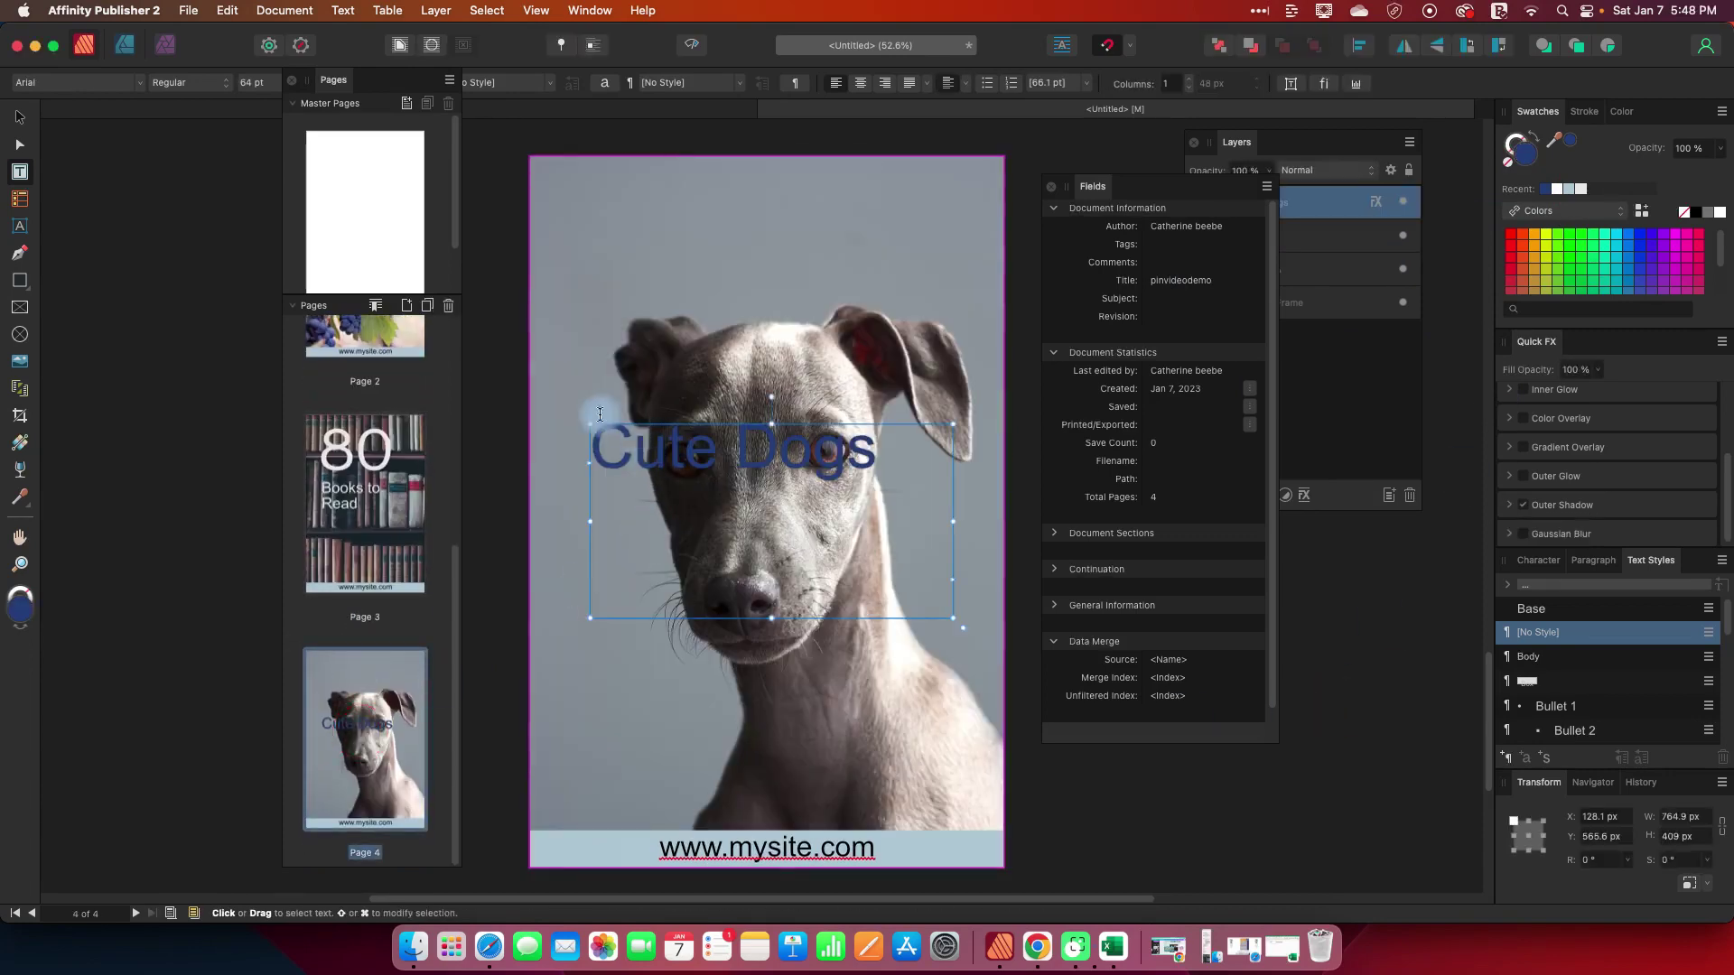
pyautogui.click(20, 117)
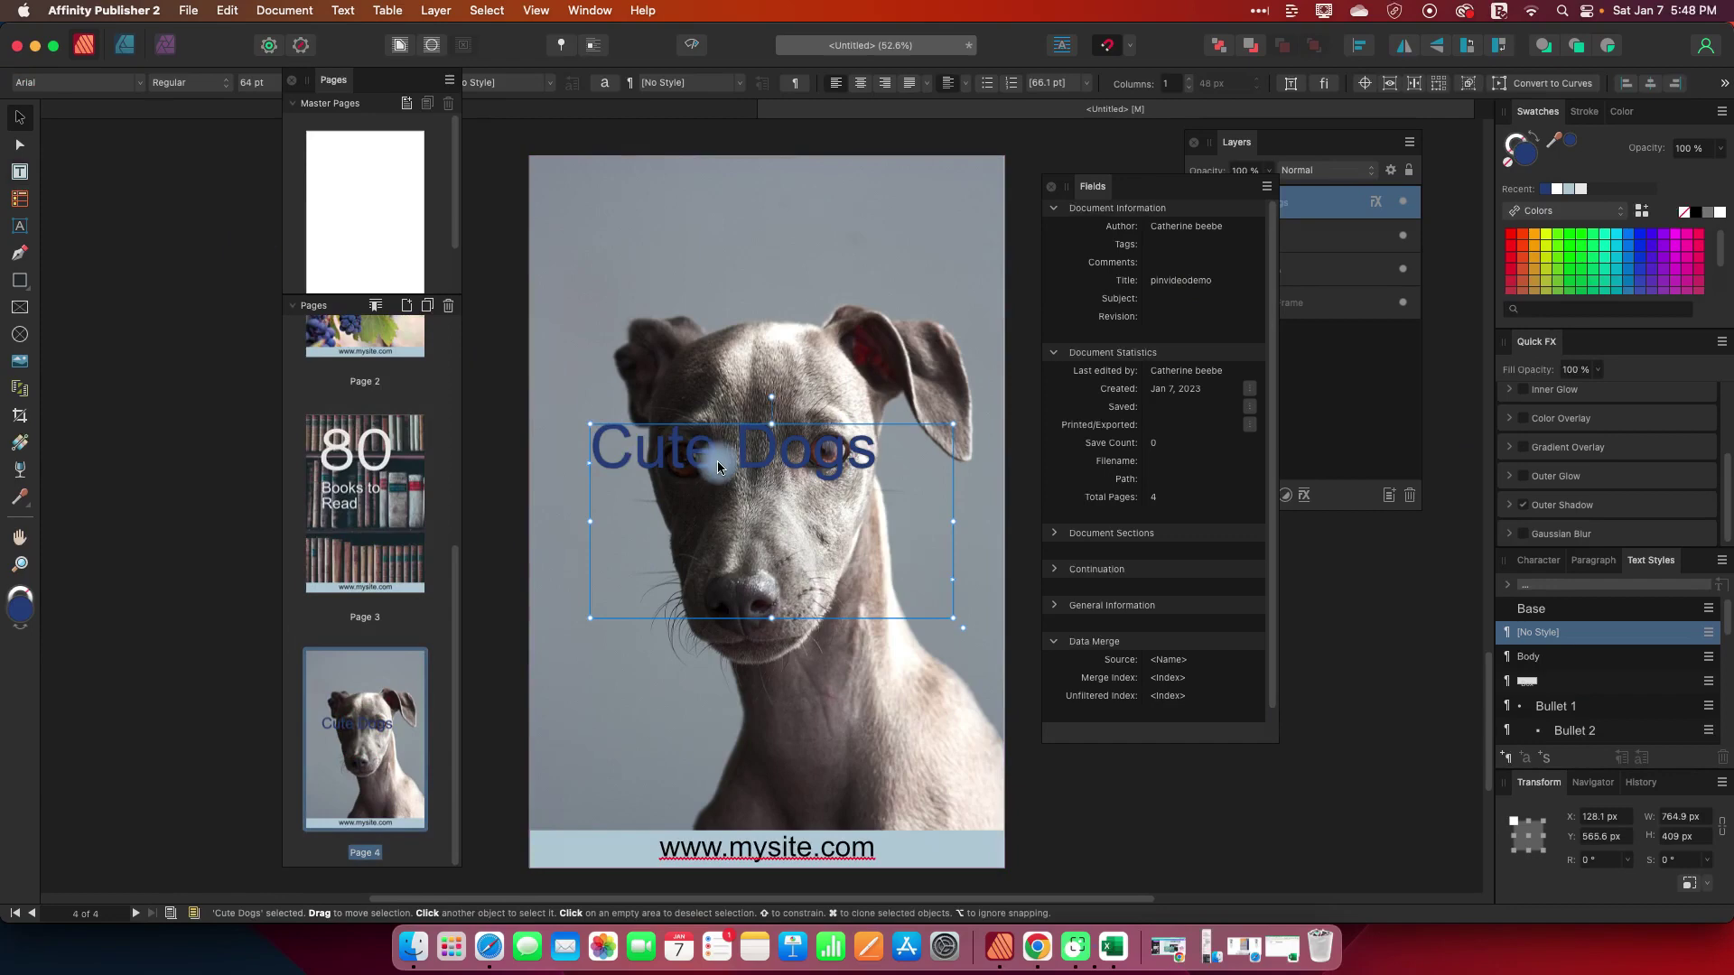
pyautogui.moveTo(718, 461); pyautogui.dragTo(750, 261)
pyautogui.click(1368, 714)
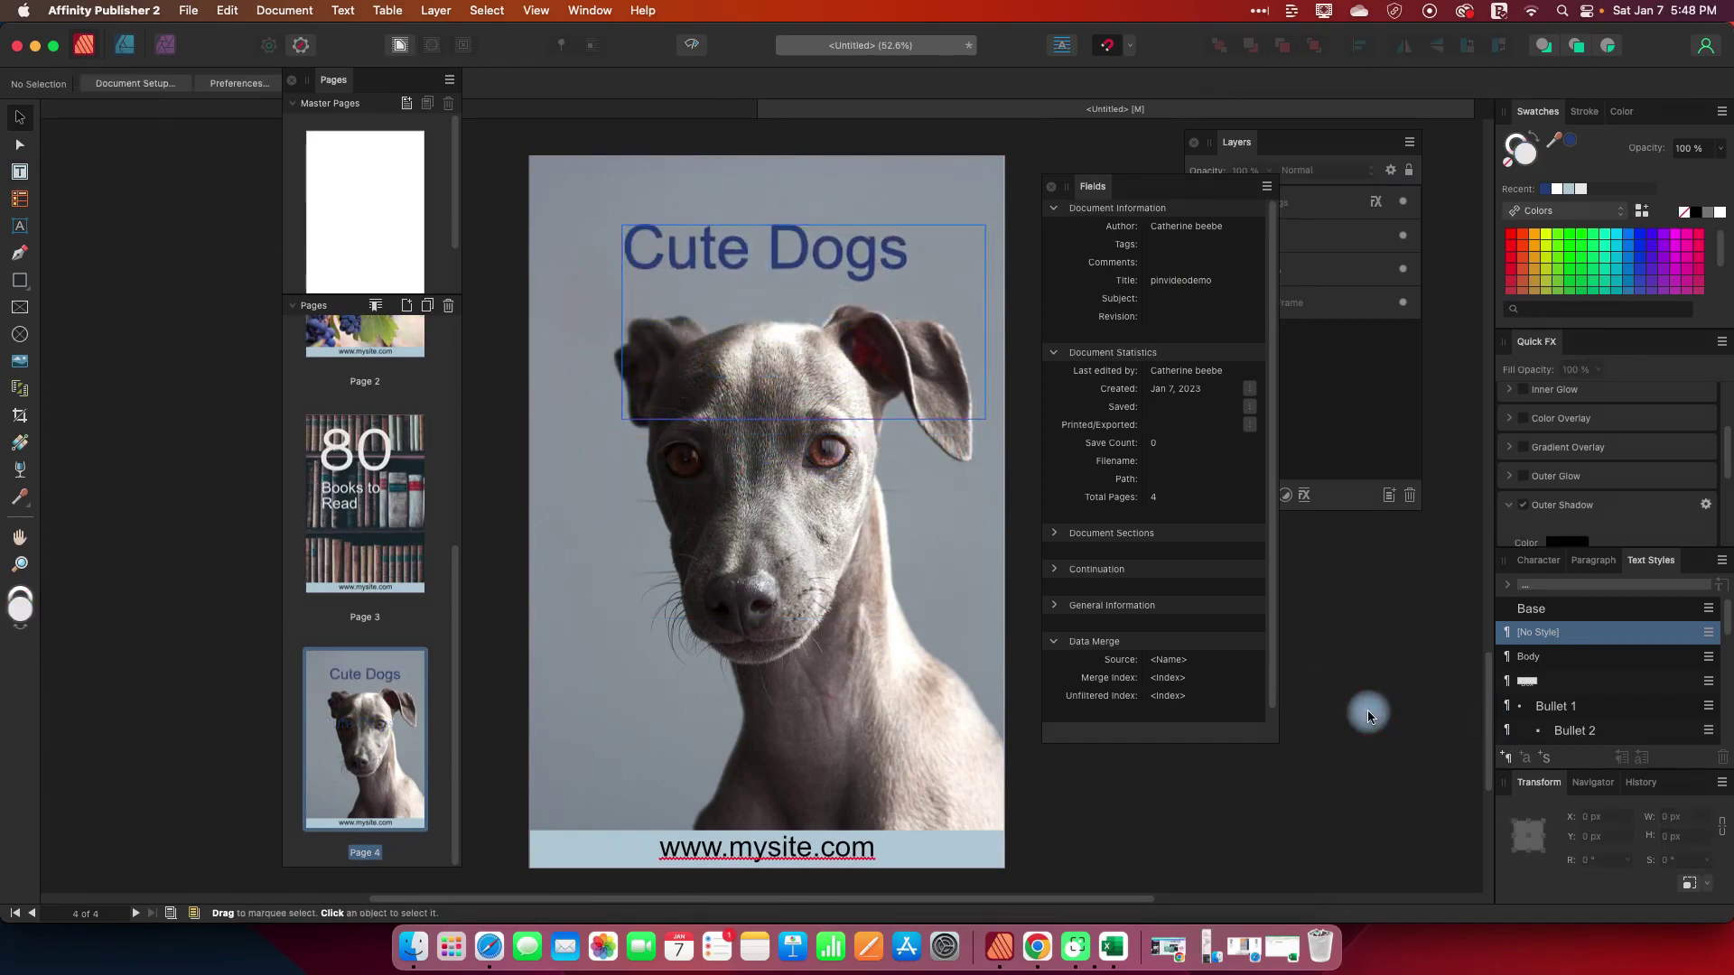
# Return to the one-page pinvideodemo template document showing the Breakfast ideas pin.
pyautogui.scroll(5, 380, 524)
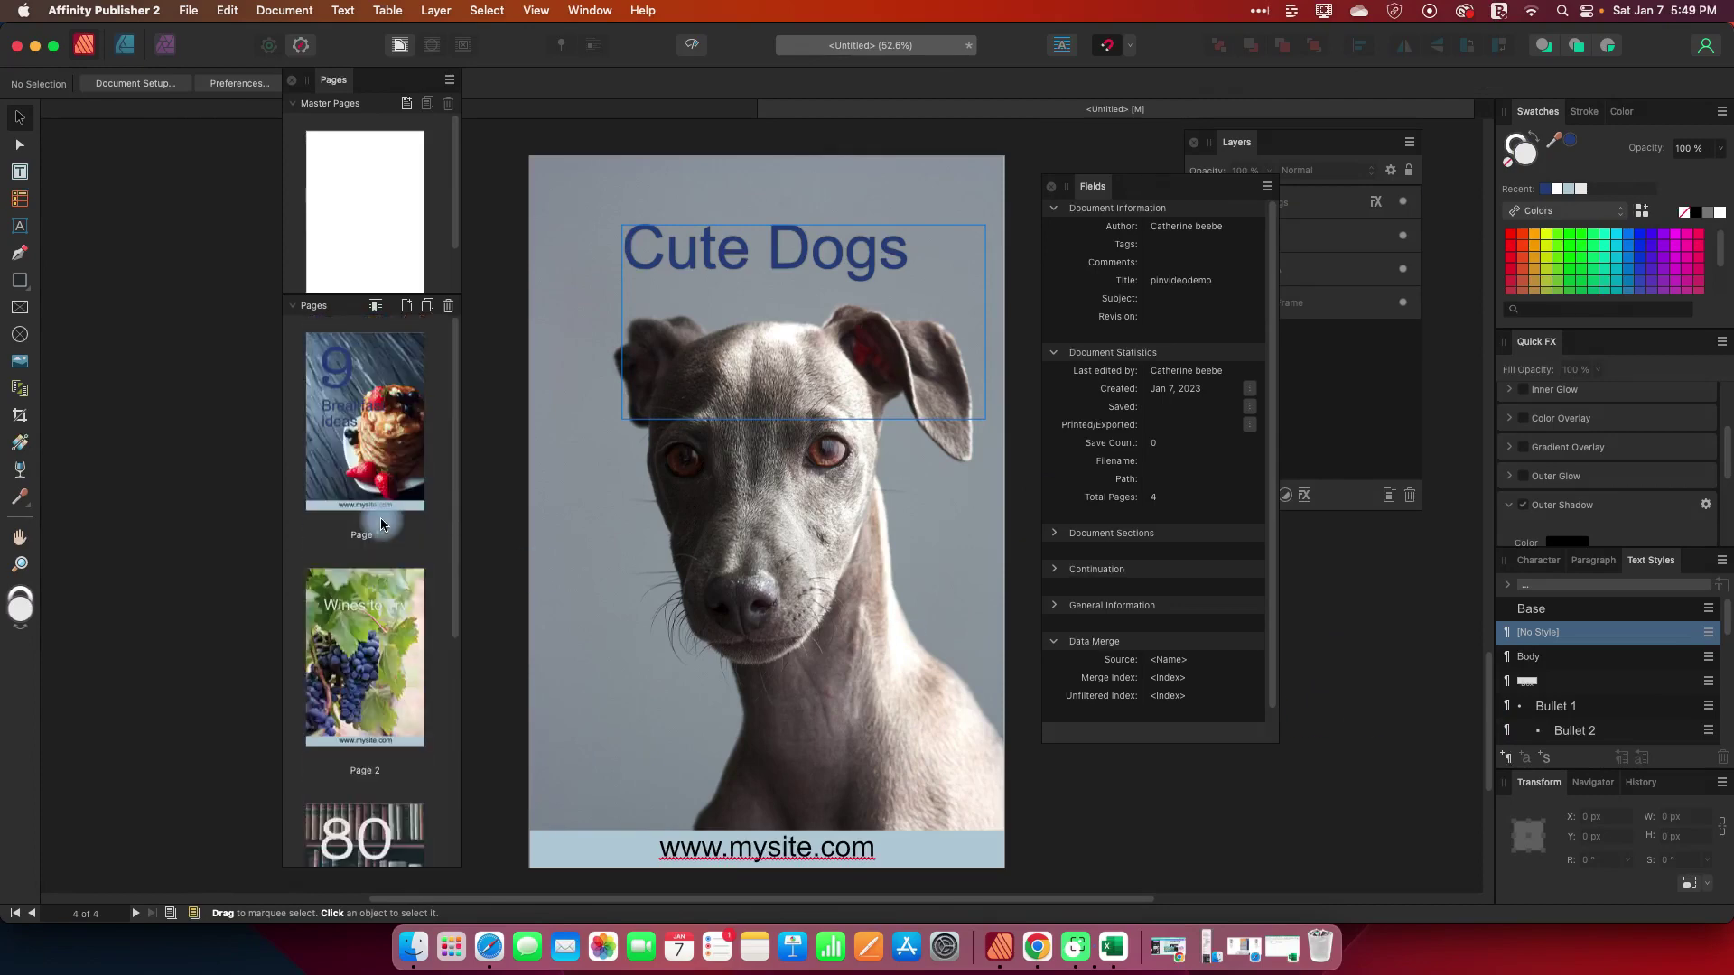
pyautogui.scroll(-8, 381, 524)
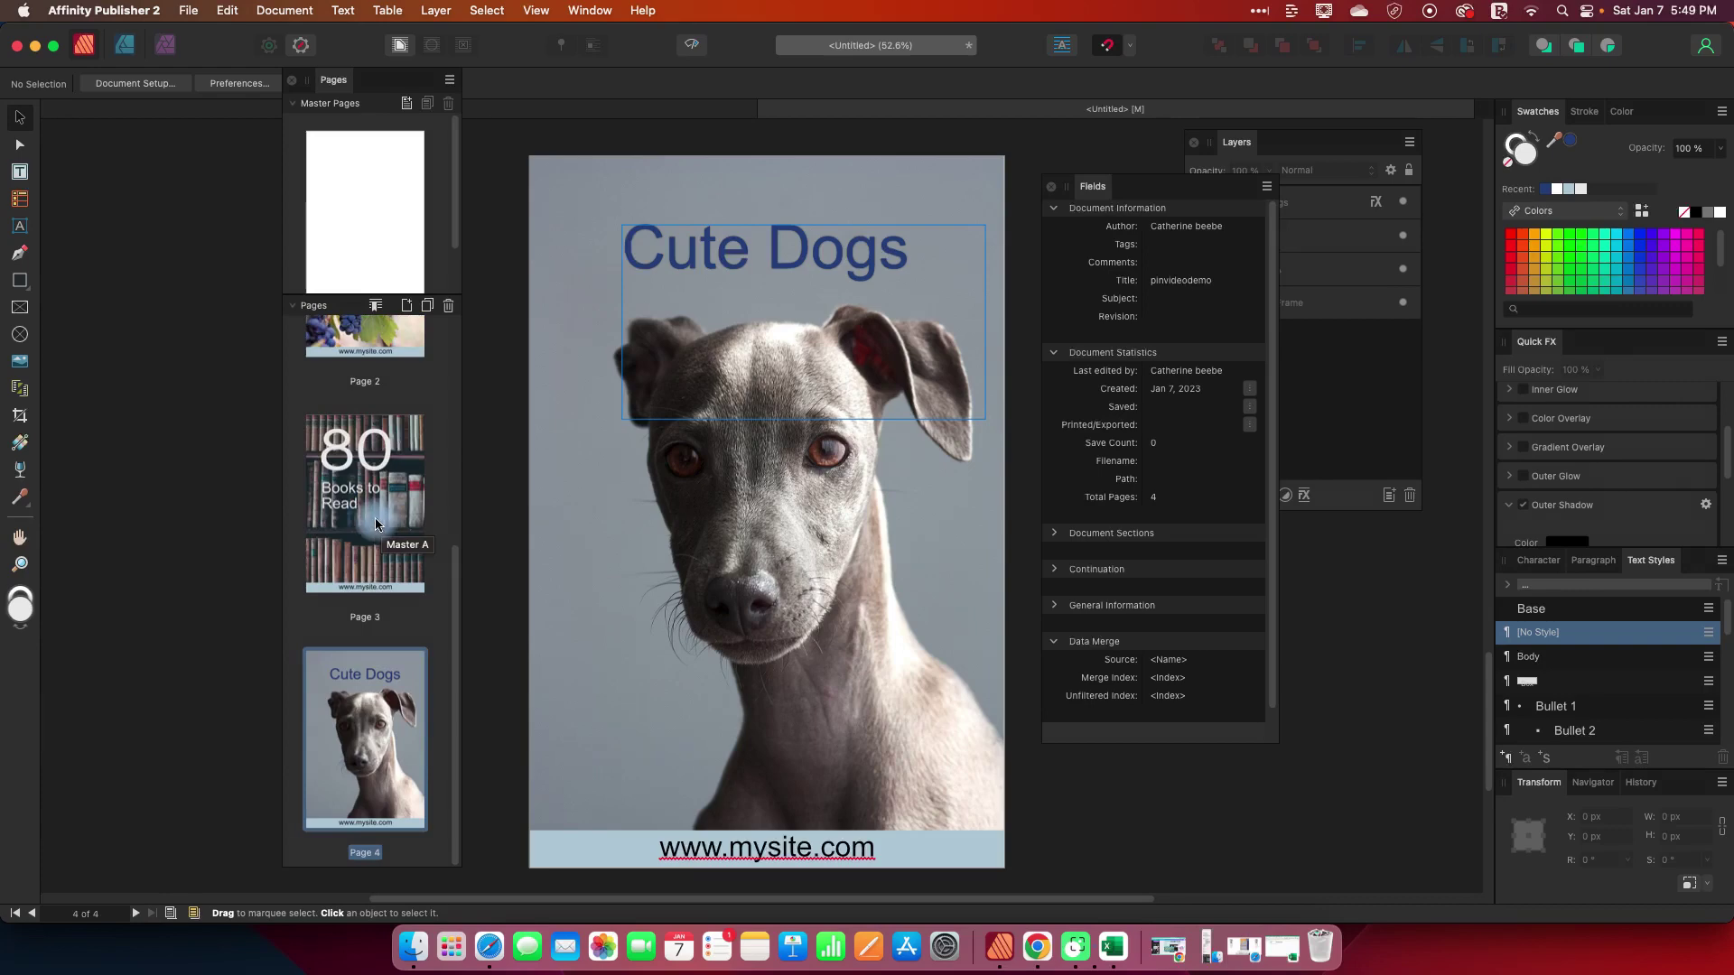
pyautogui.click(174, 105)
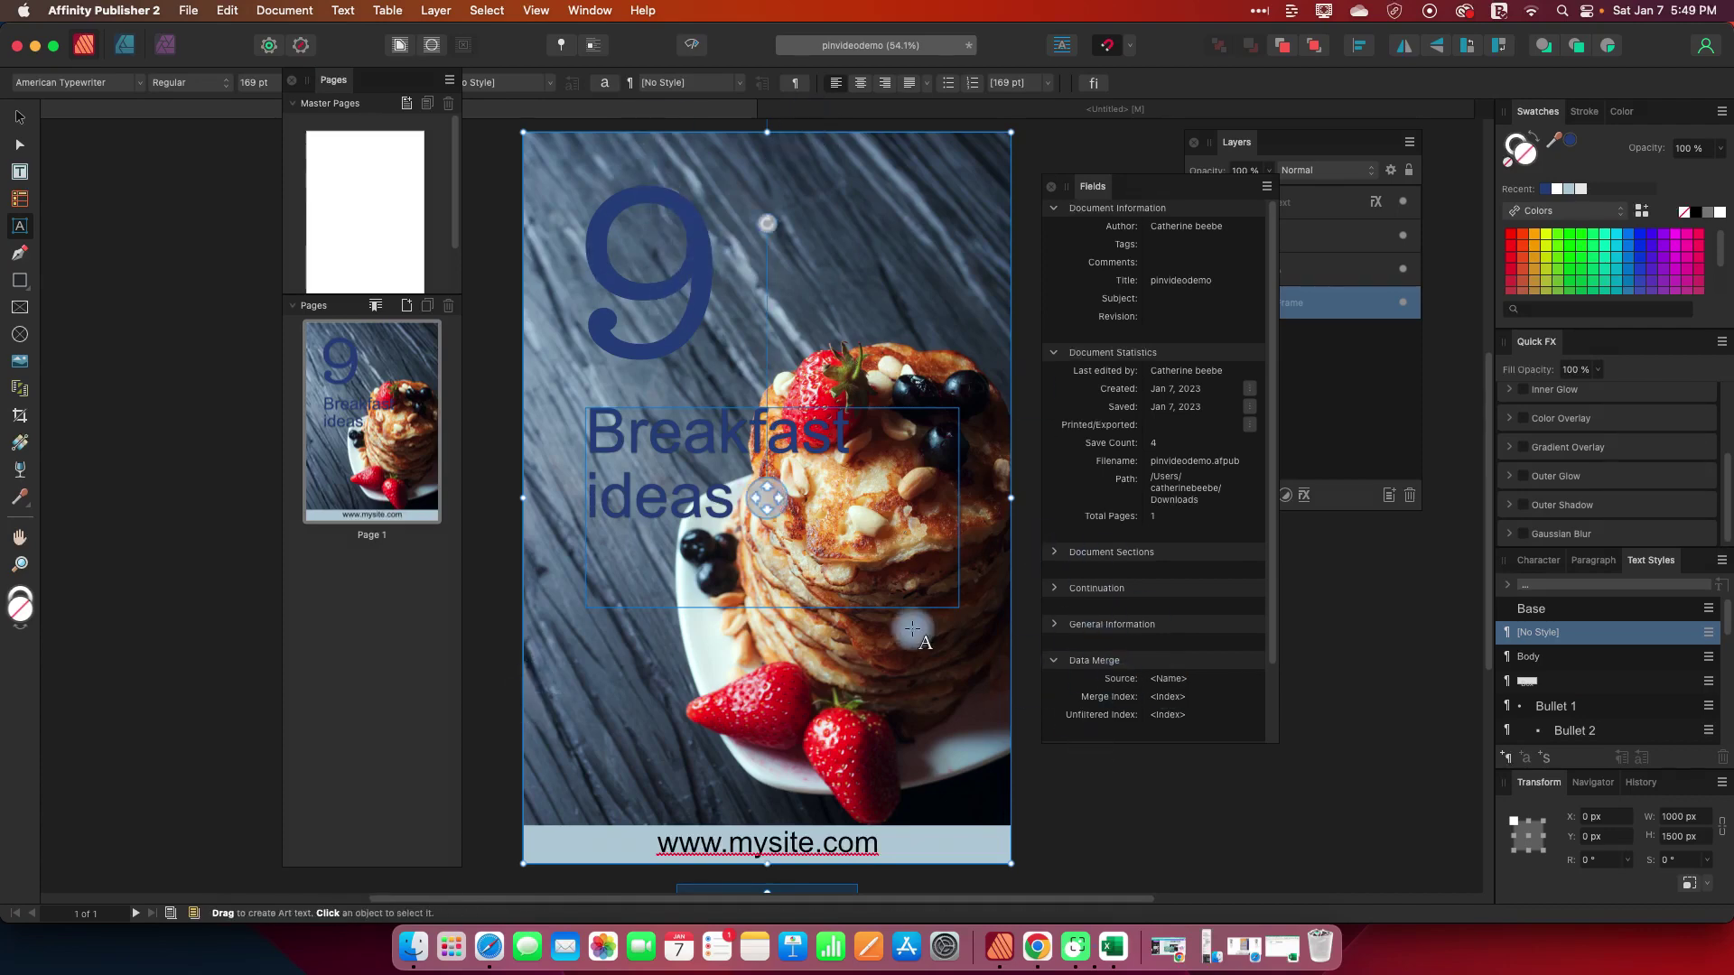
pyautogui.scroll(-1, 1272, 638)
pyautogui.scroll(-3, 1272, 638)
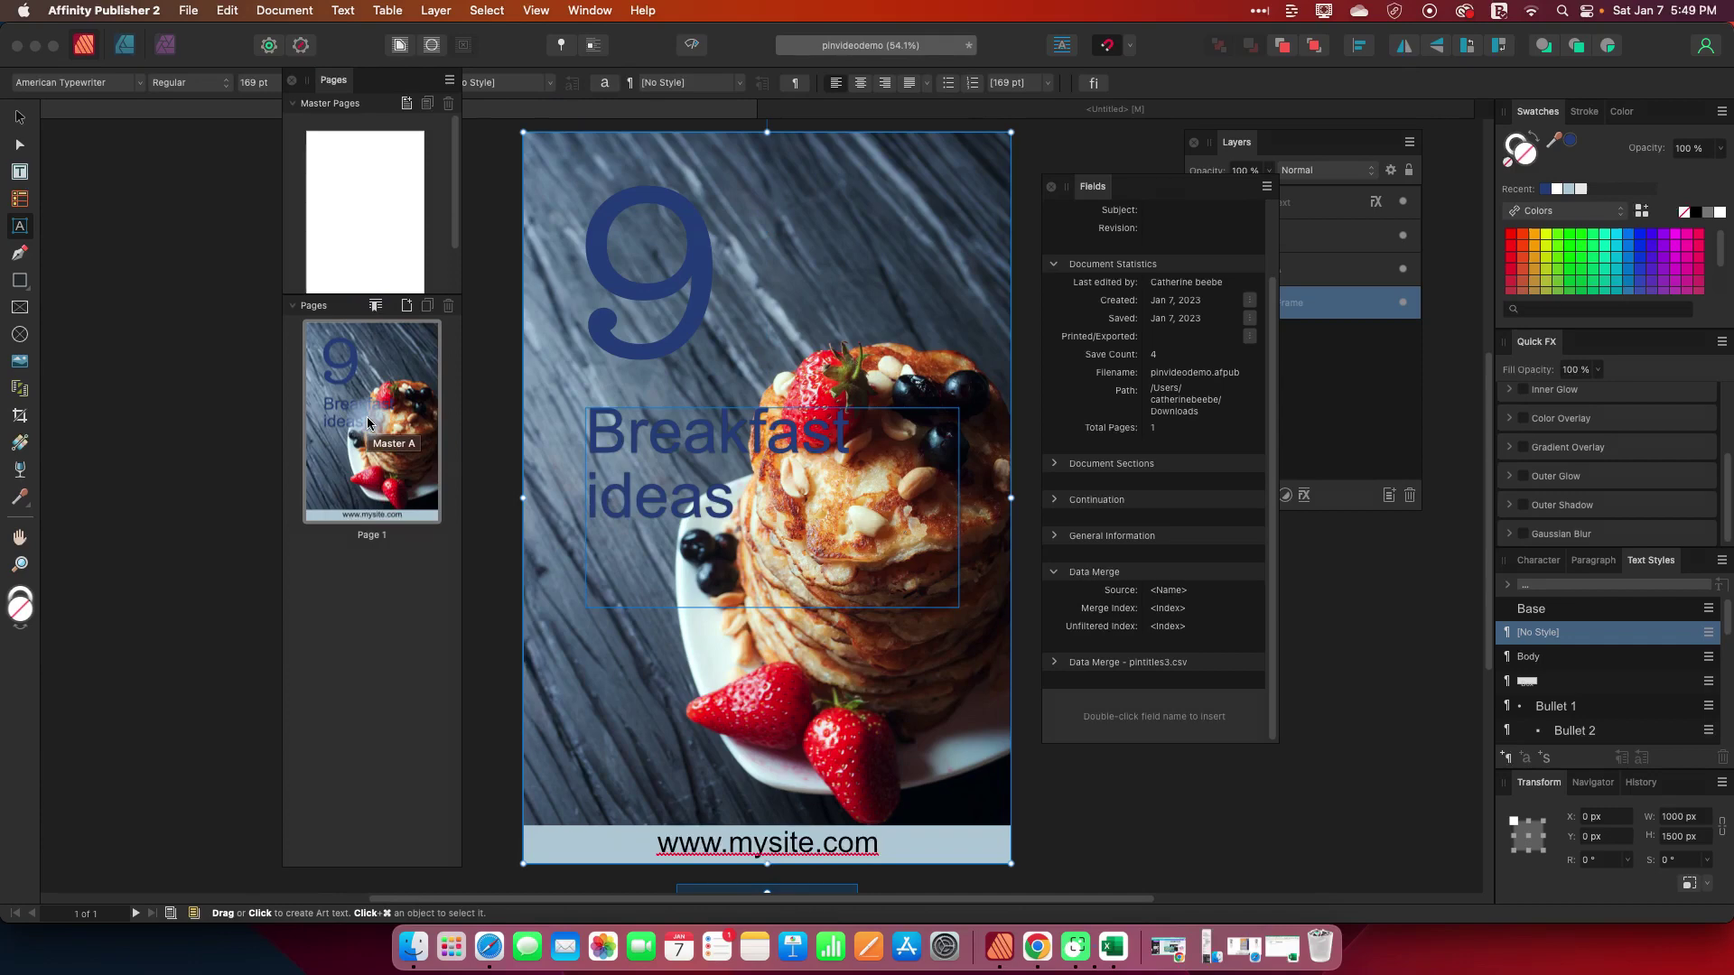
pyautogui.click(1093, 110)
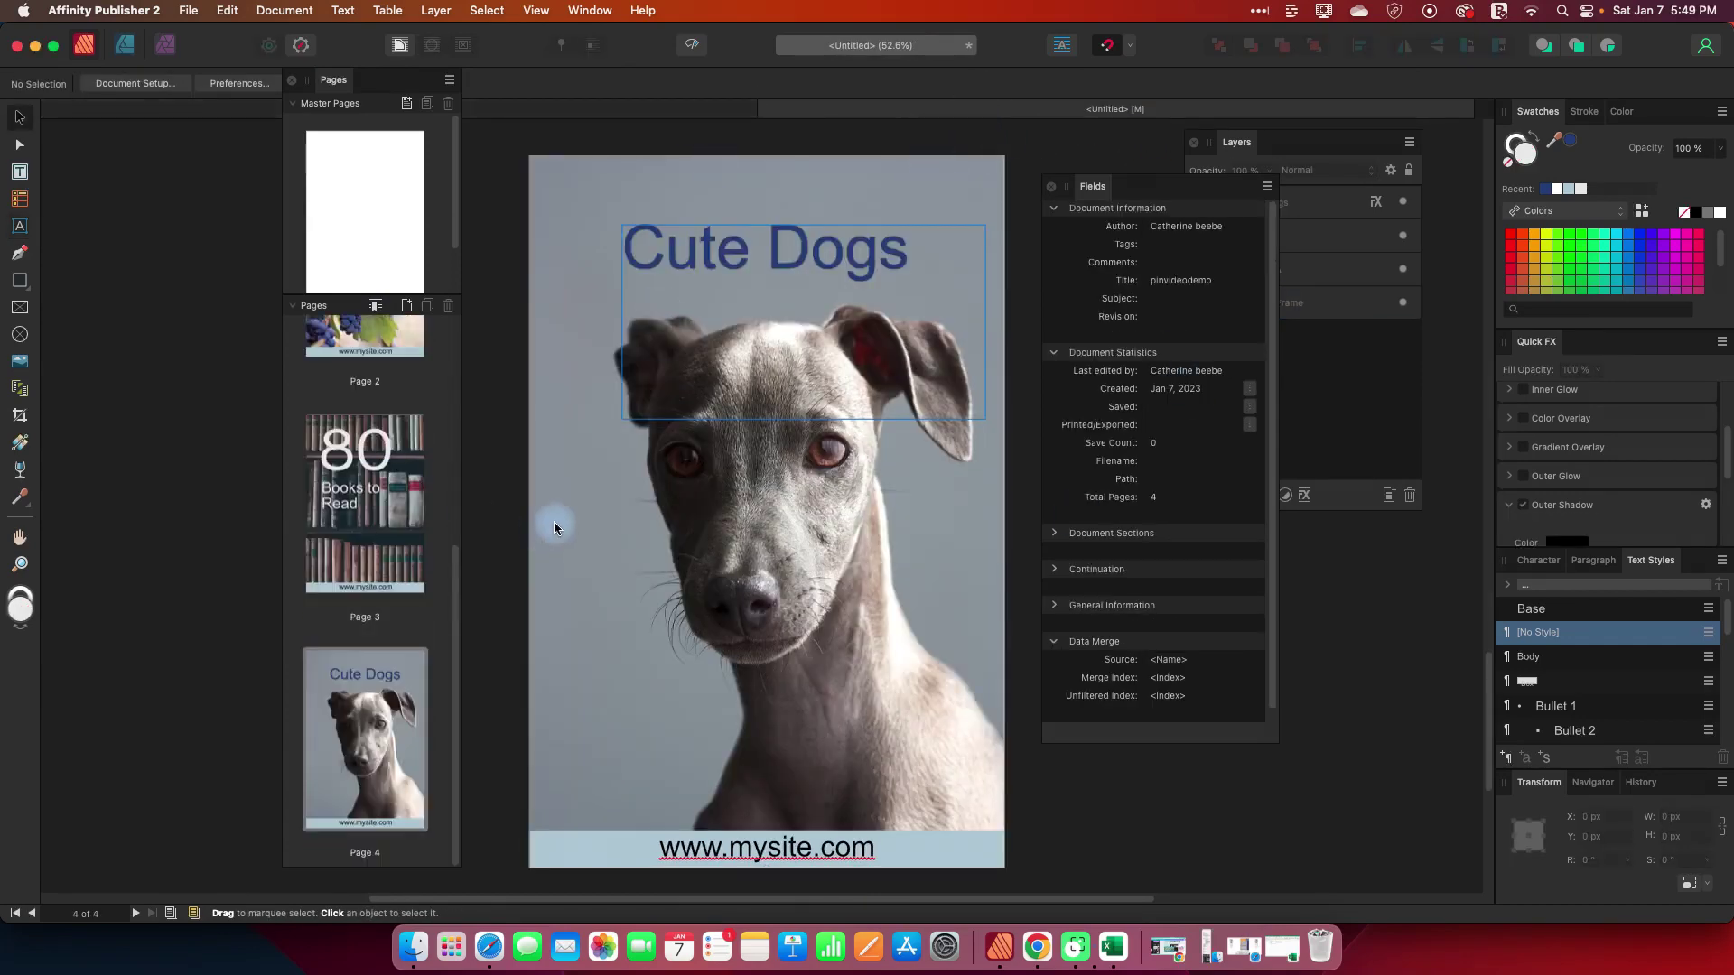
pyautogui.scroll(5, 327, 495)
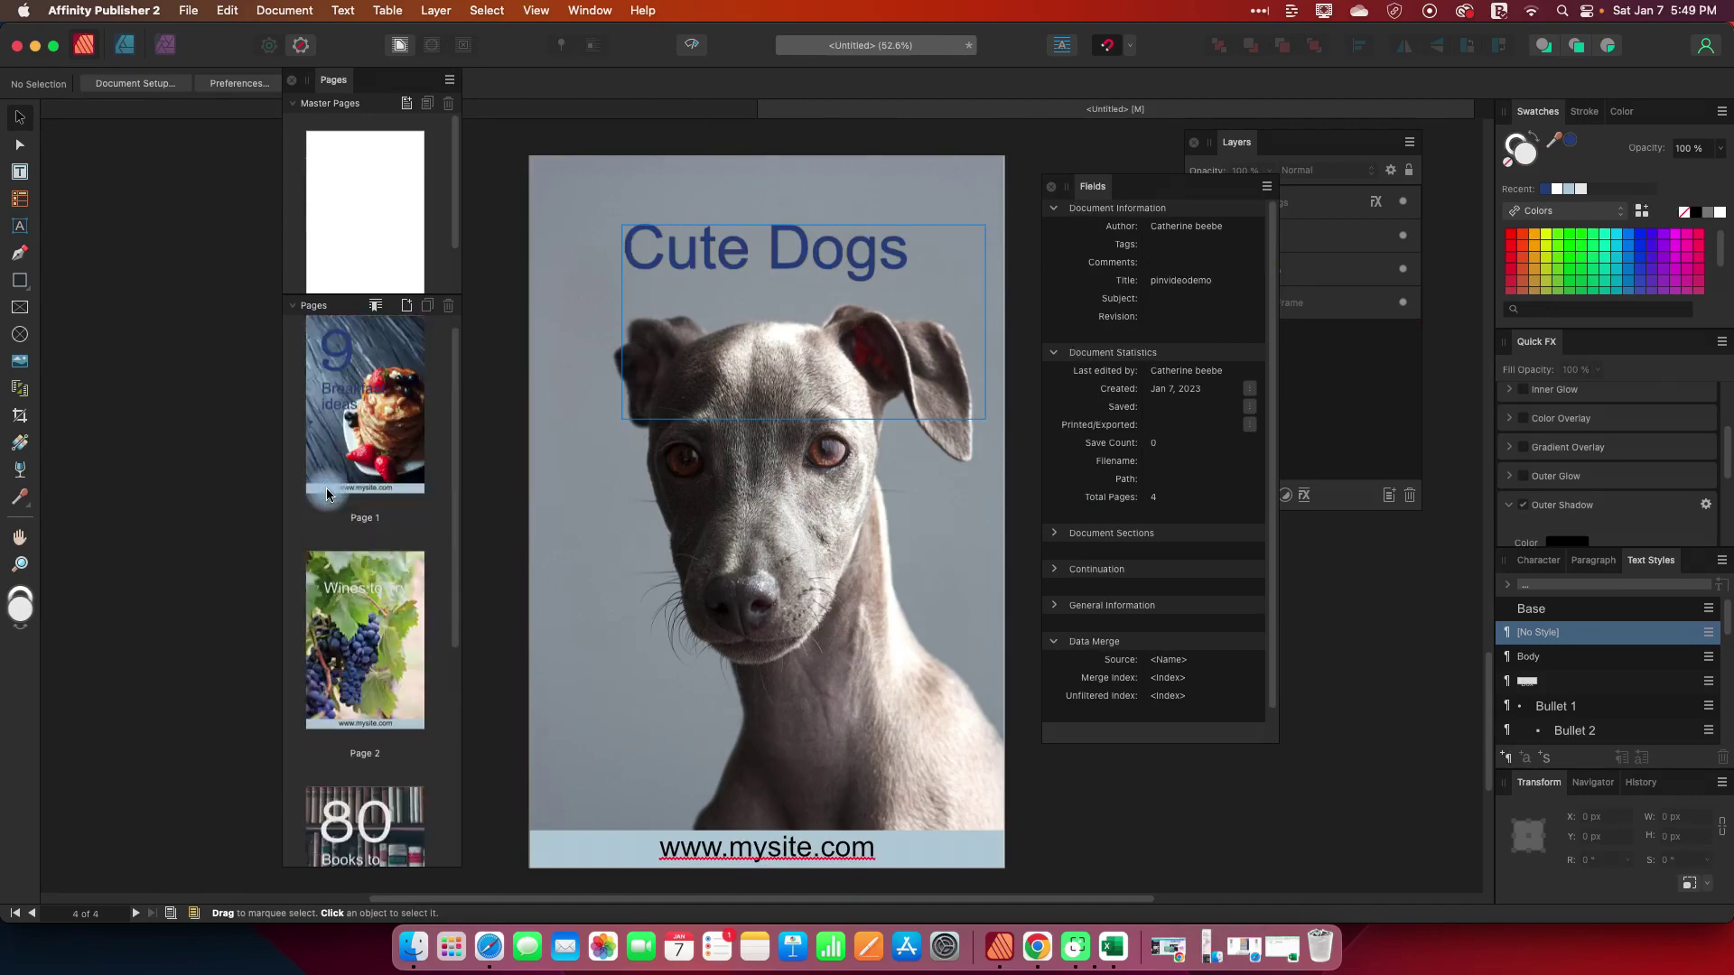
pyautogui.scroll(-5, 327, 495)
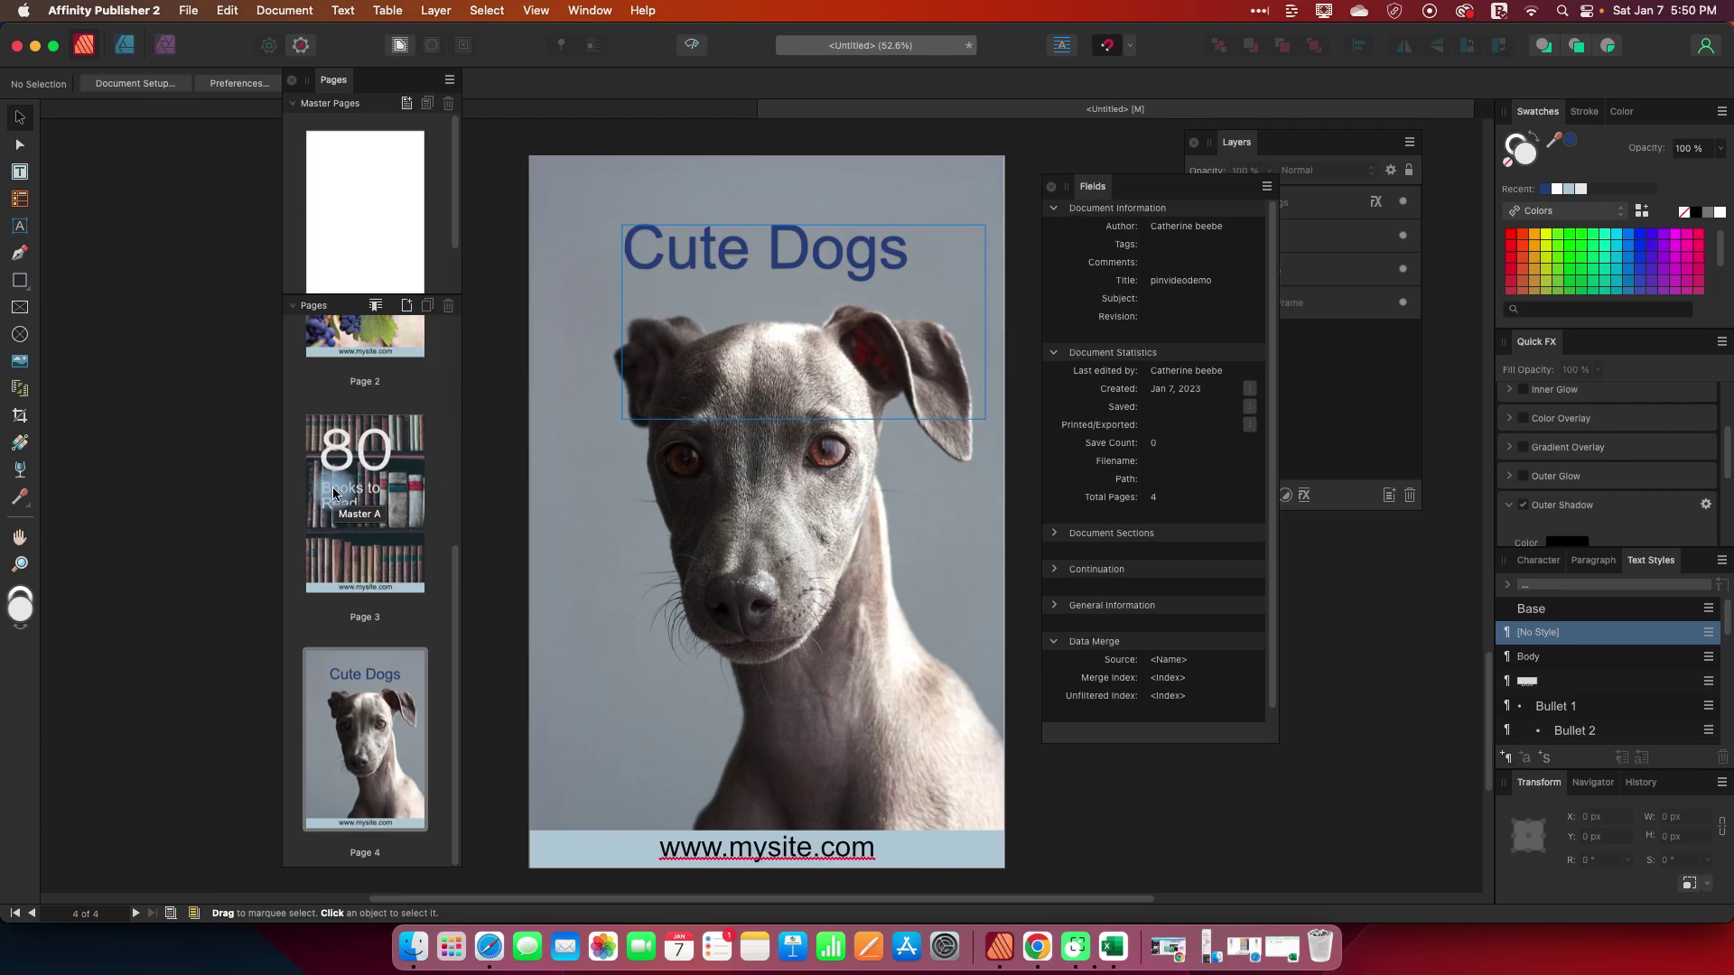
pyautogui.click(128, 108)
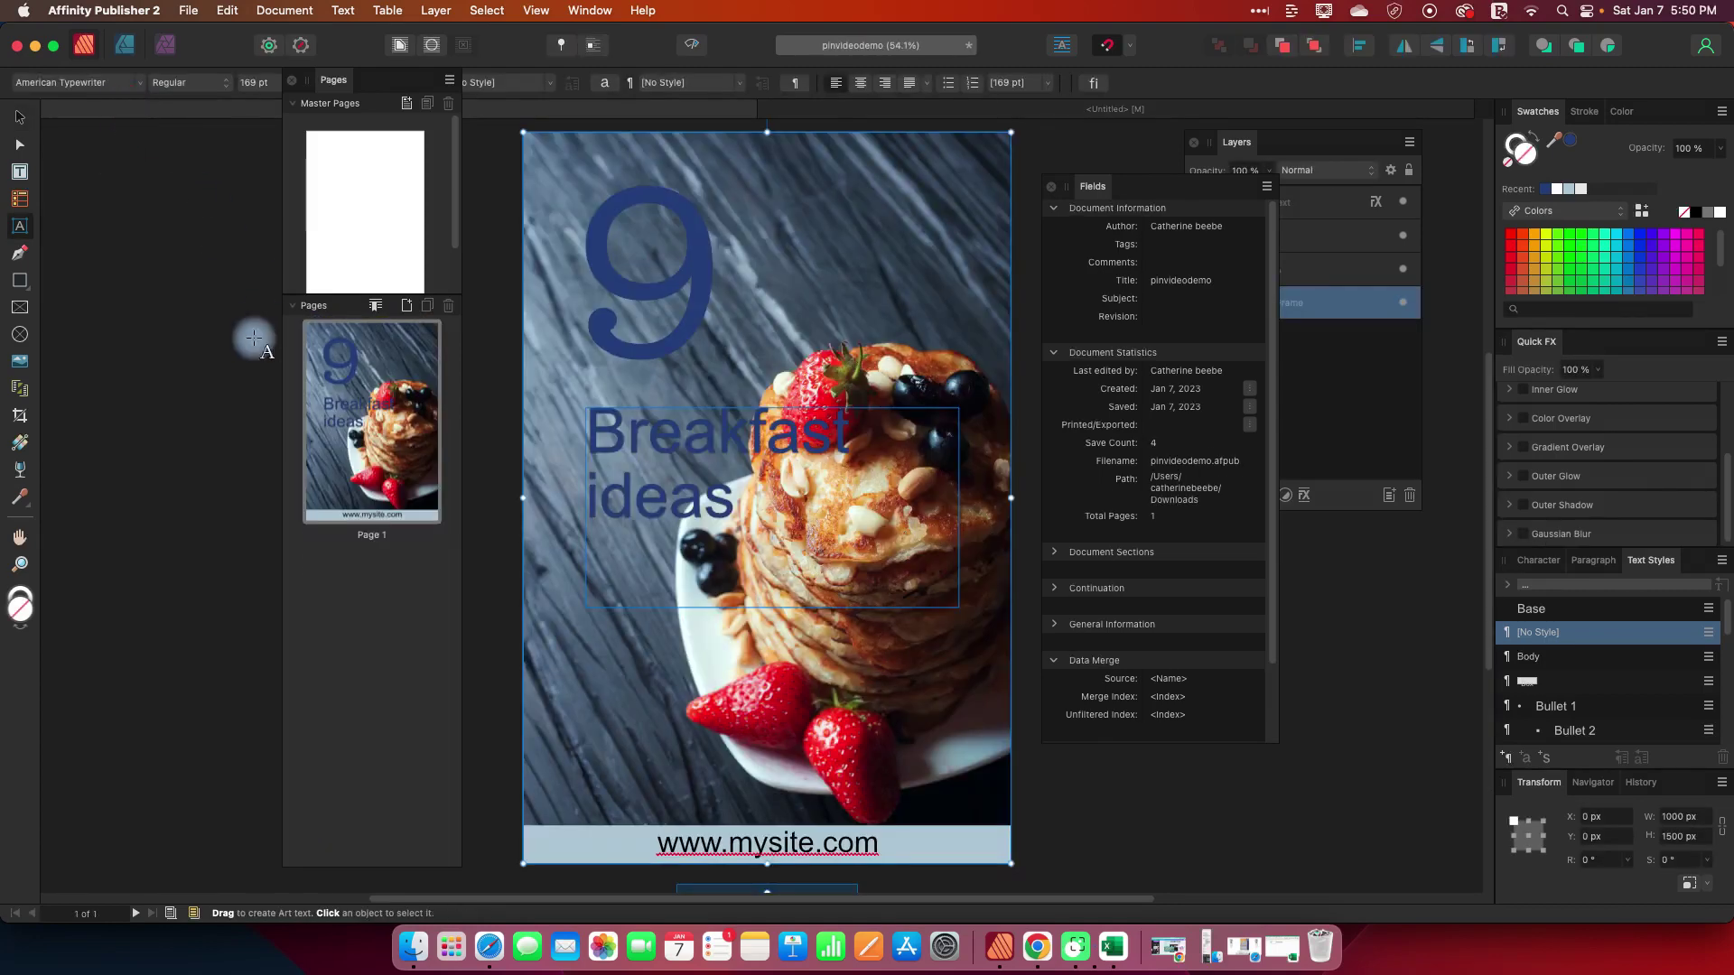